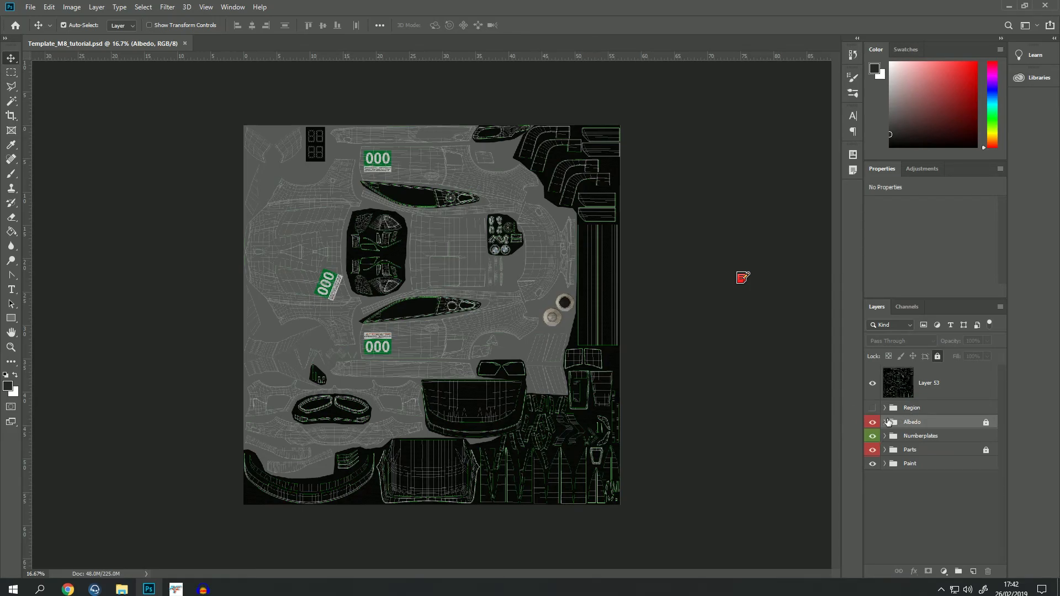
Inspect the car template's layout and view its Alpha 1 channel on its own before returning to the composite view
scroll(331, 246, "up", 2)
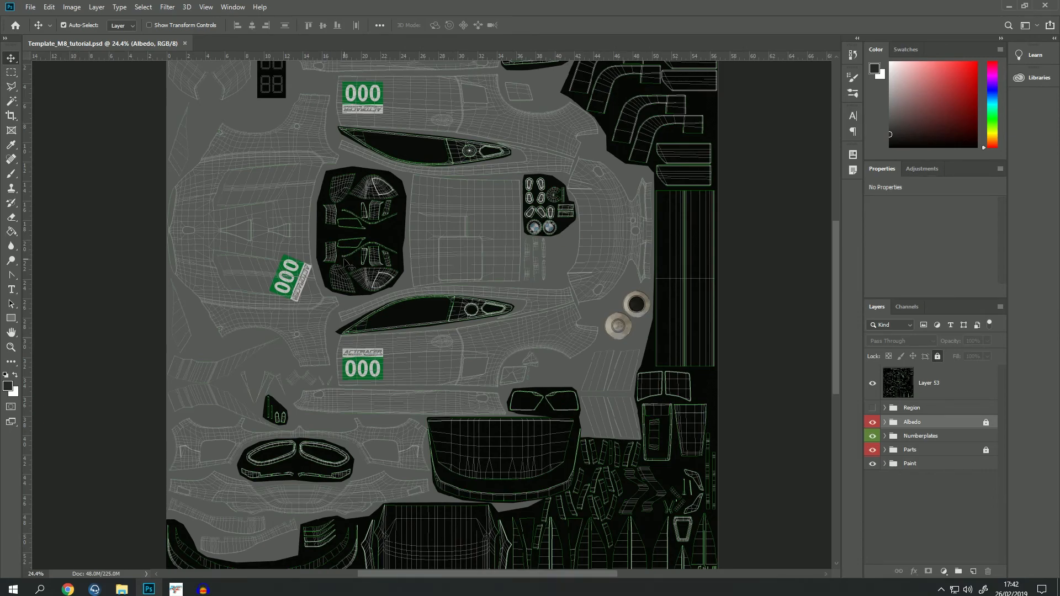
scroll(385, 272, "up", 3)
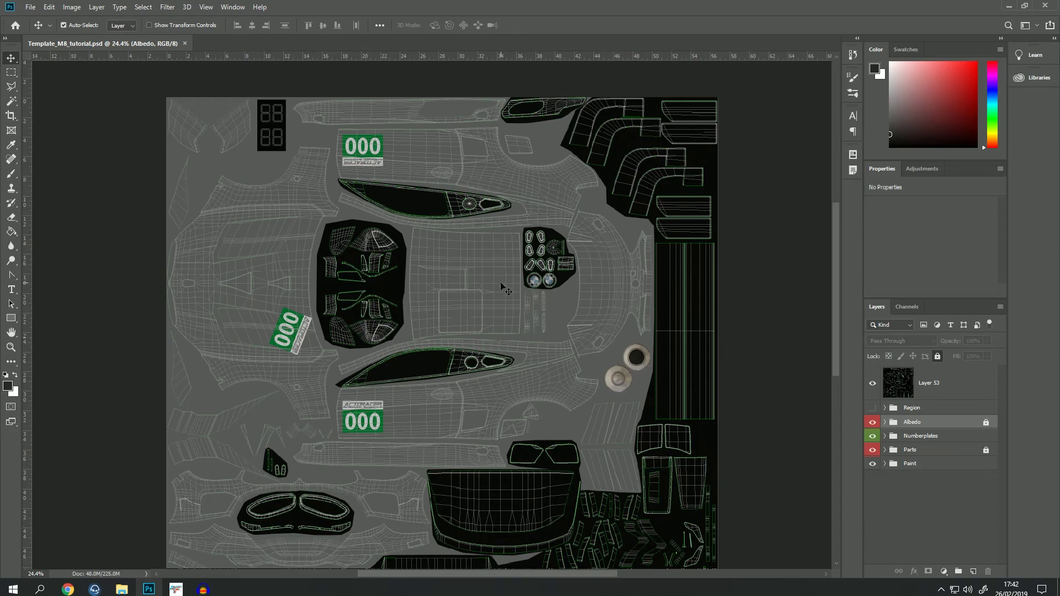
scroll(501, 282, "down", 1)
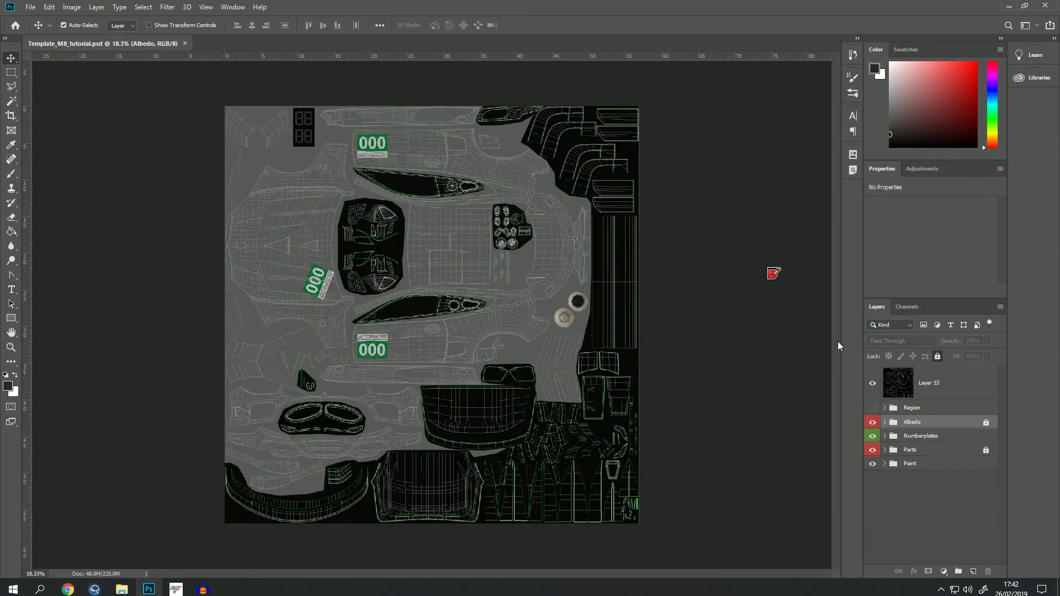
left_click(909, 308)
left_click(904, 413)
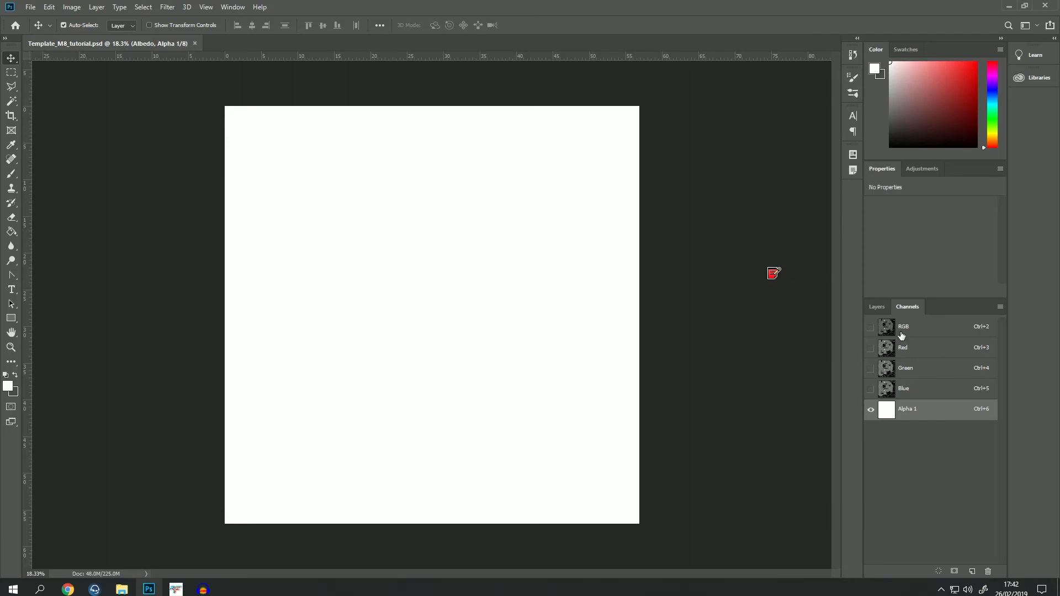
left_click(901, 334)
left_click(883, 310)
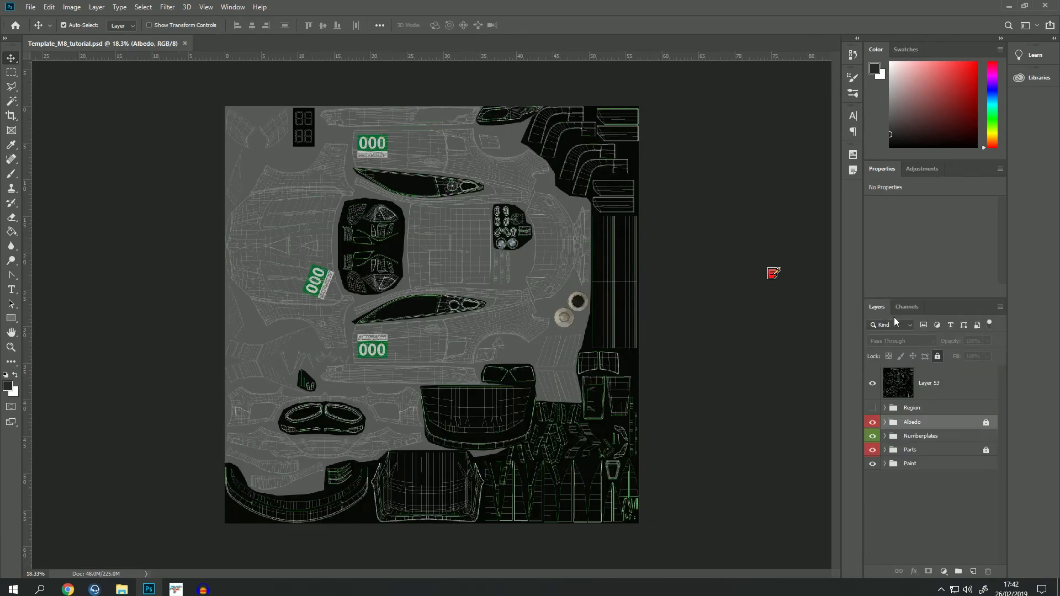
Compare the template with and without the Layer 53 wireframe overlay and look through the layers of the Region group
left_click(873, 384)
left_click(873, 384)
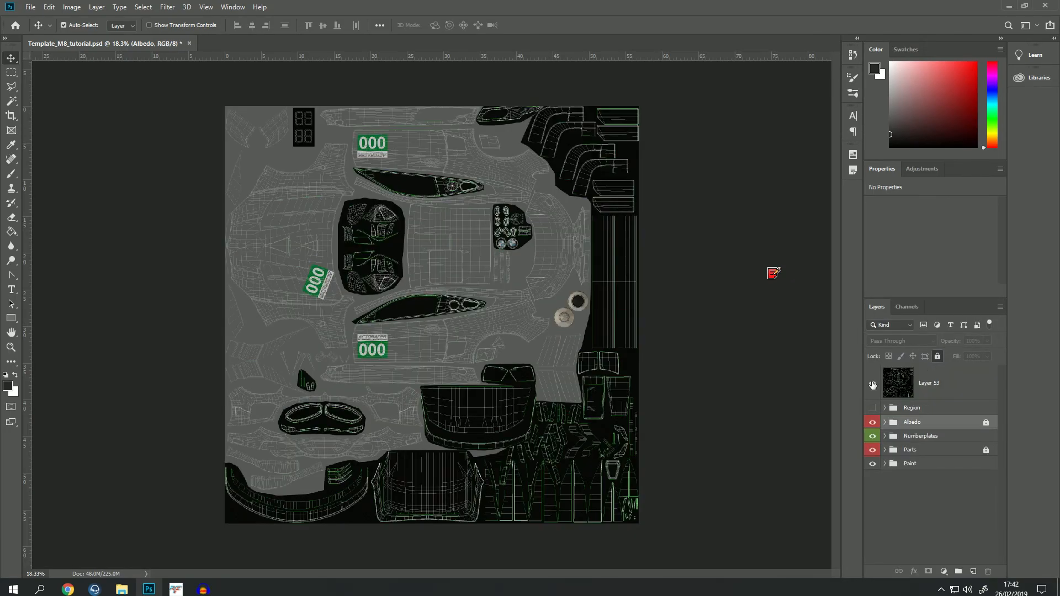
left_click(886, 409)
scroll(909, 460, "down", 2)
scroll(908, 460, "up", 2)
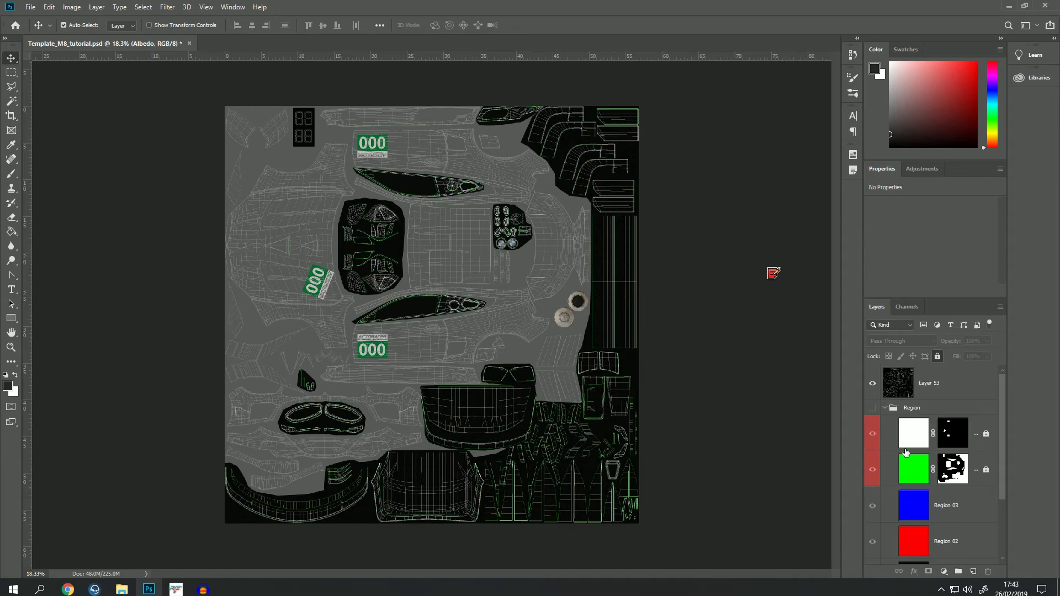
scroll(915, 495, "down", 2)
scroll(904, 457, "up", 2)
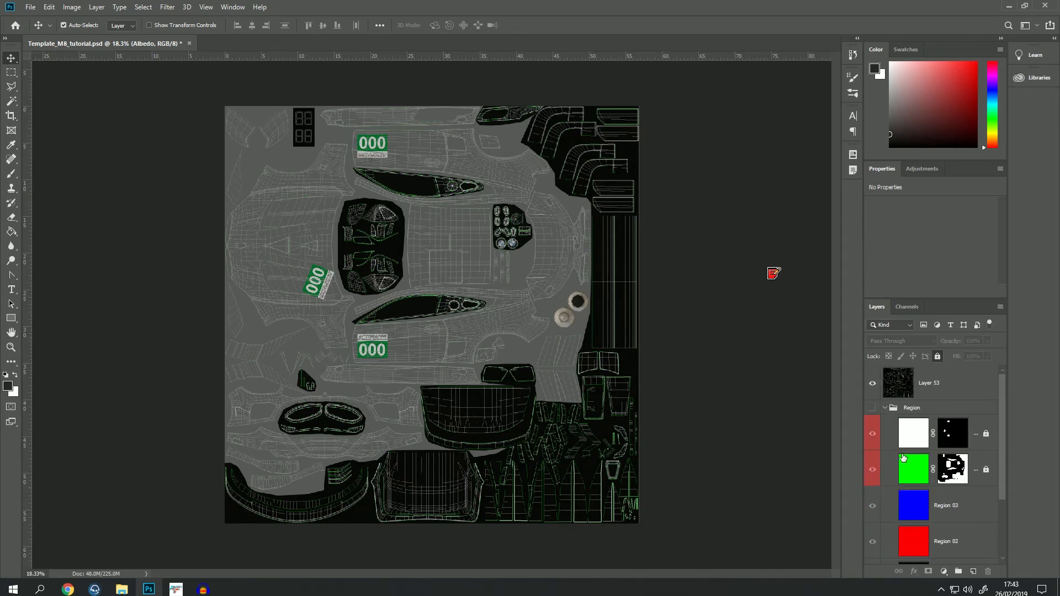
left_click(885, 408)
Open the Hood numberplate's embedded document and show the 2 Digits number in place of the 3 Digits one
left_click(904, 437)
left_click(886, 438)
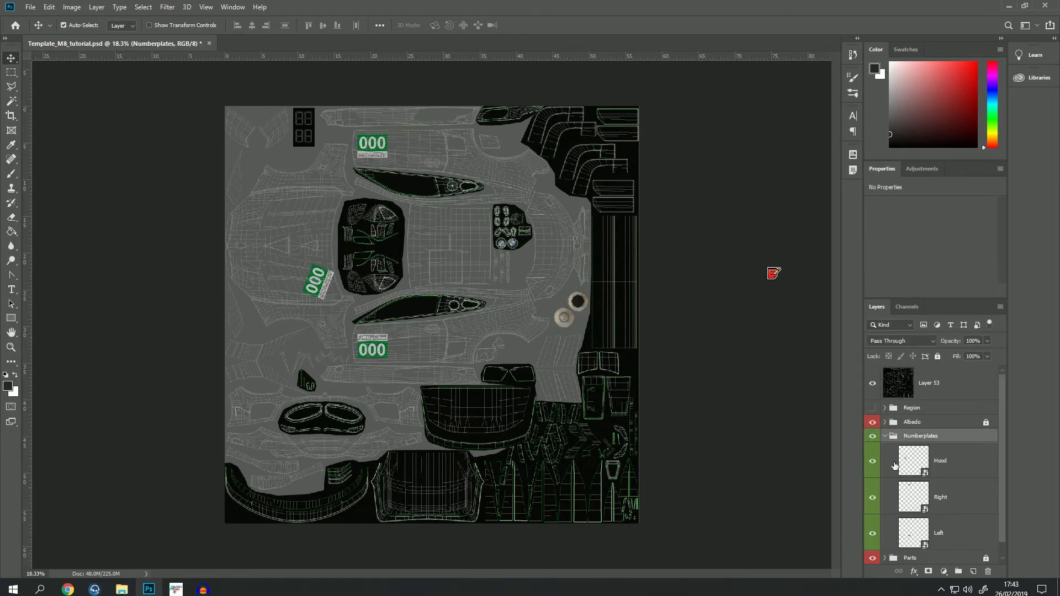
left_click(905, 465)
double_click(905, 465)
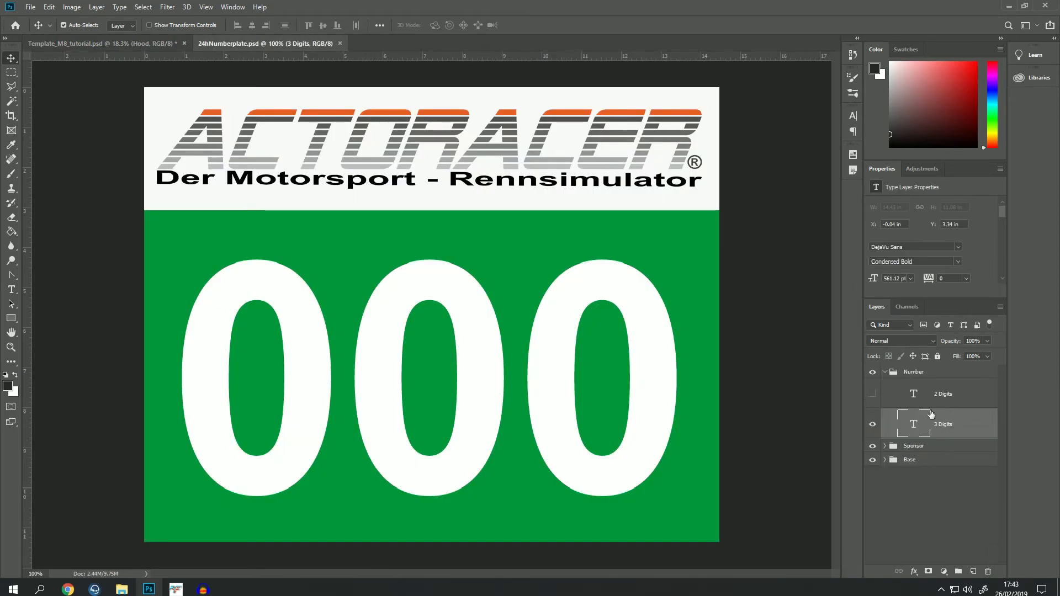
left_click(873, 424)
left_click(872, 394)
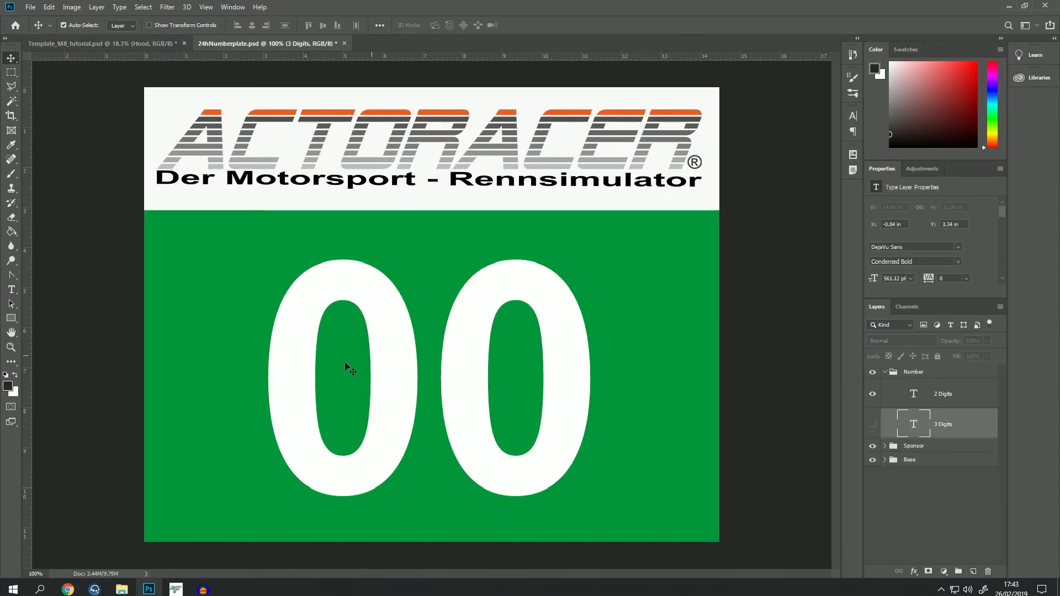
Change the two-digit number on the plate to 89
left_click(11, 289)
left_click(416, 358)
key("ctrl+a")
type("89")
left_click(11, 59)
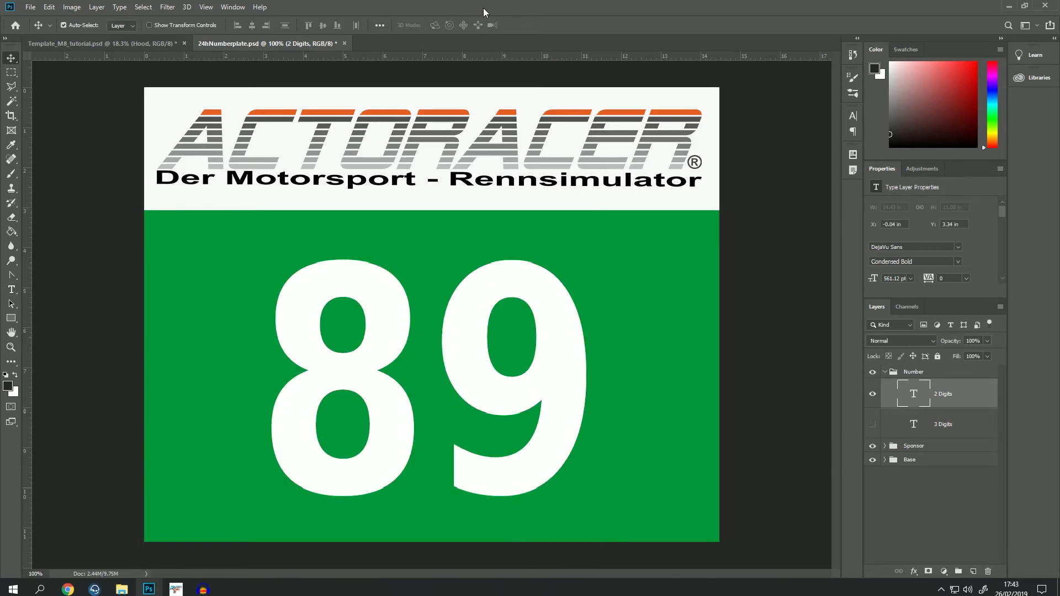
Close 24hNumberplate.psd with its changes saved and collapse the Numberplates group in the template
left_click(345, 43)
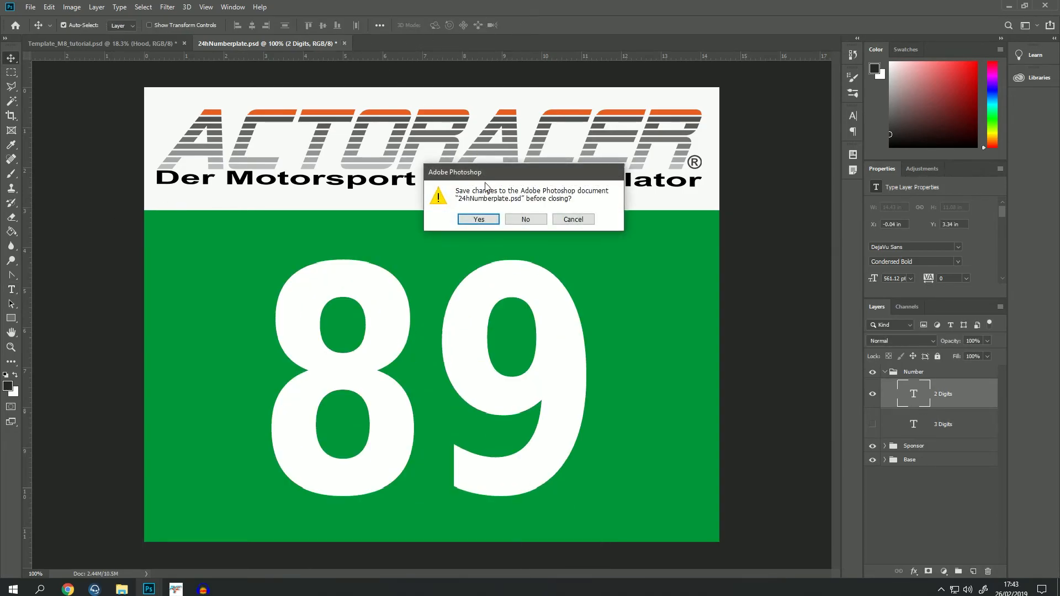
left_click(479, 220)
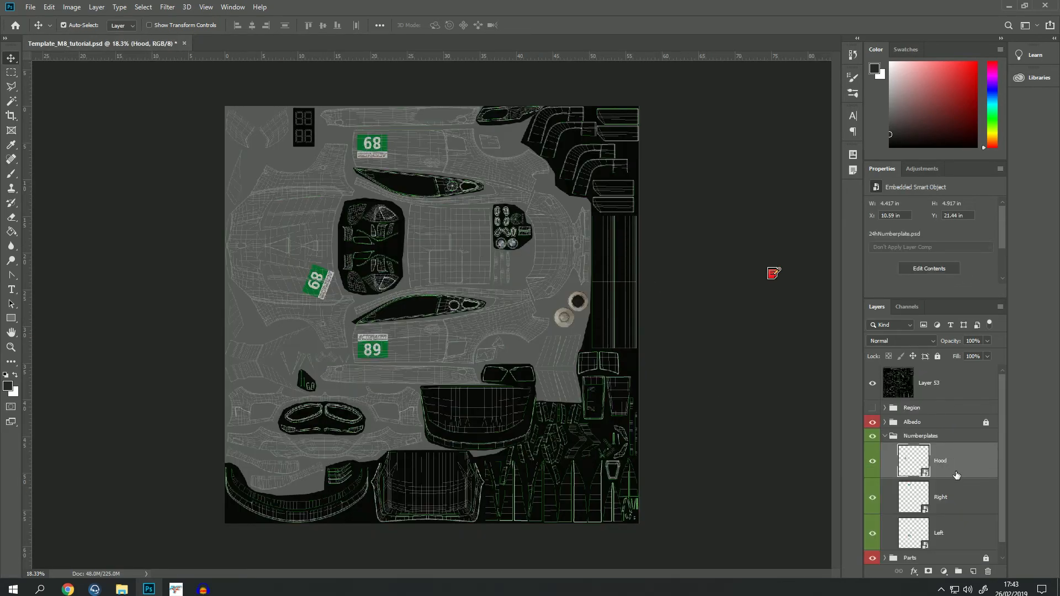
left_click(885, 436)
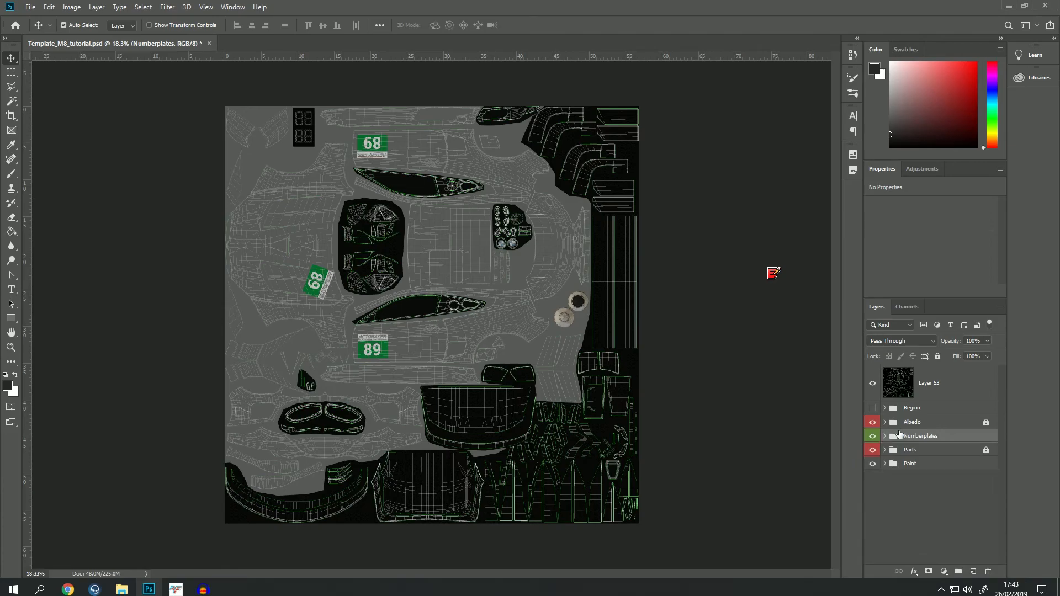
Compare the template with the Albedo group hidden and shown, leaving the group visible
left_click(873, 423)
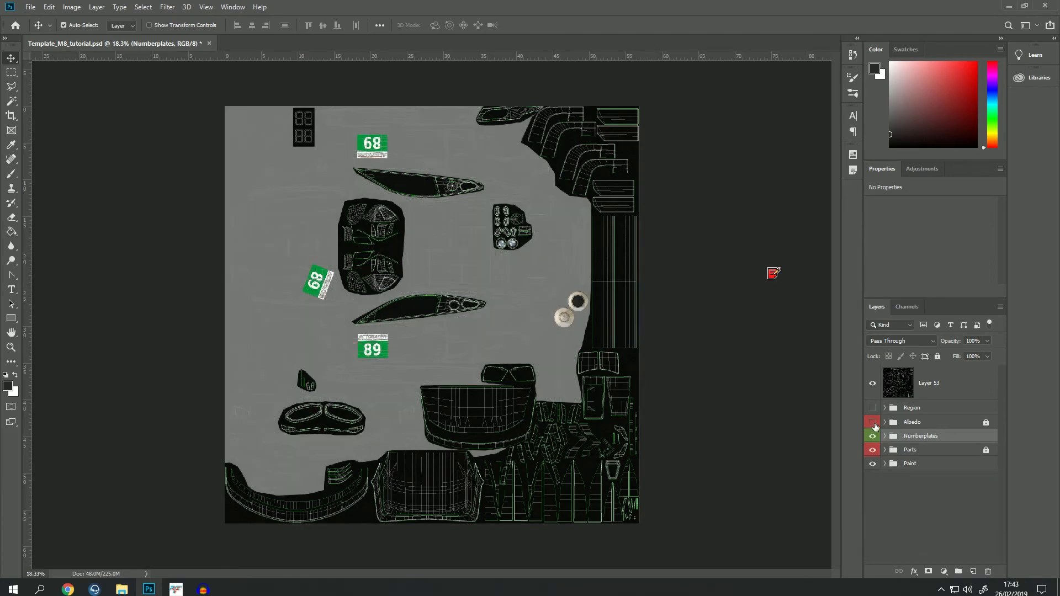
left_click(873, 423)
left_click(873, 423)
left_click(873, 423)
left_click(873, 423)
left_click(873, 423)
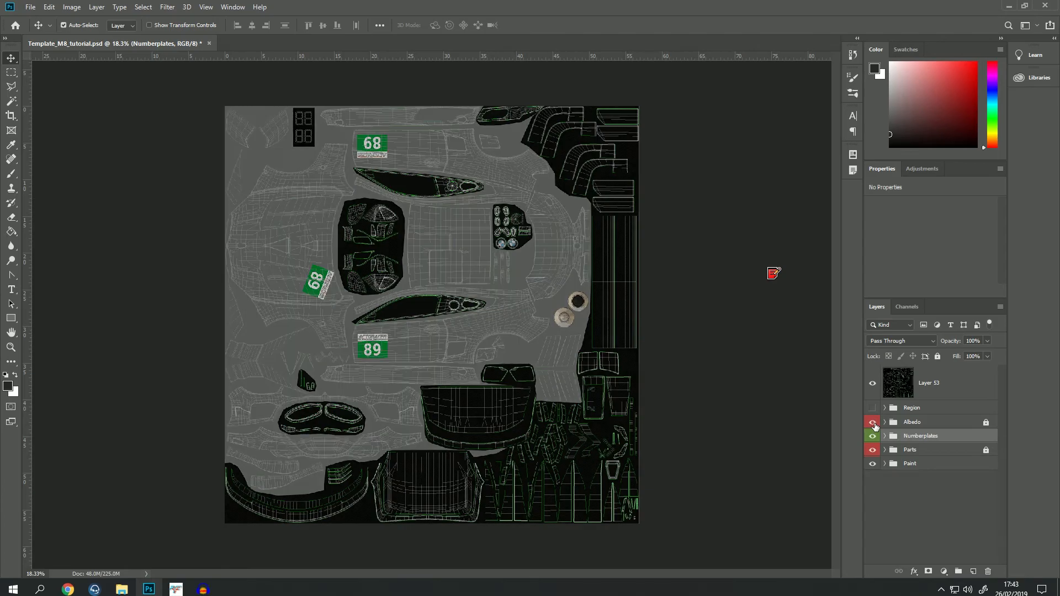
Look through the layers inside the Parts group and collapse it again
left_click(885, 451)
scroll(898, 459, "down", 1)
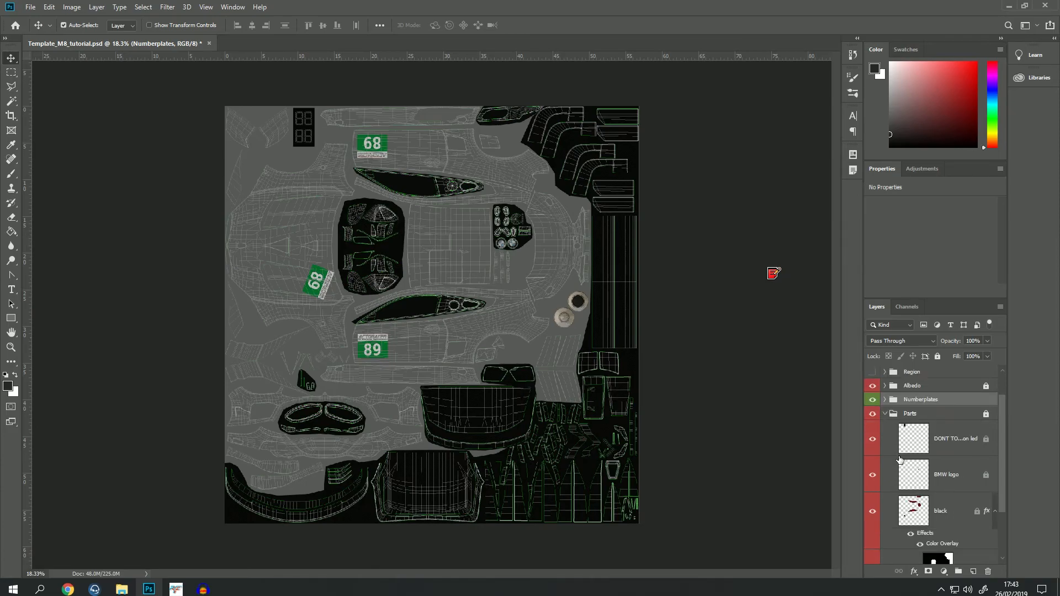
left_click(893, 417)
scroll(938, 437, "down", 2)
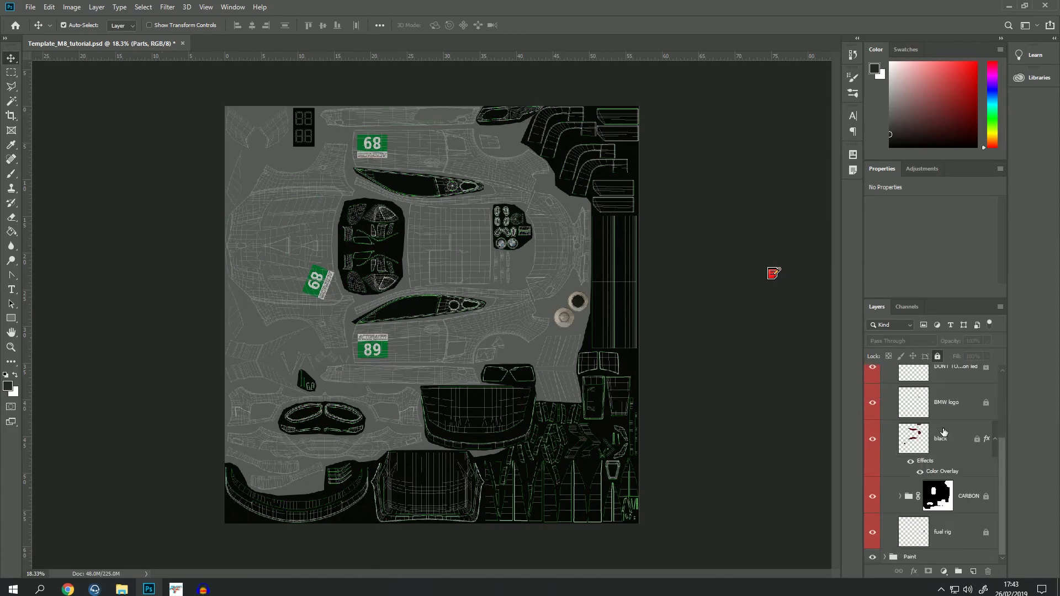
scroll(927, 531, "up", 2)
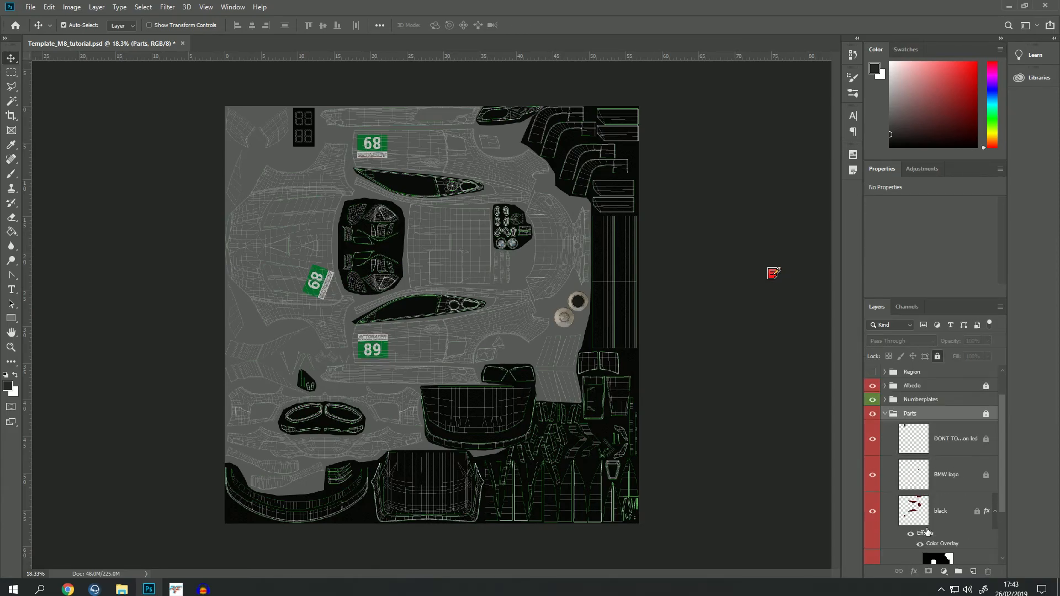
left_click(886, 415)
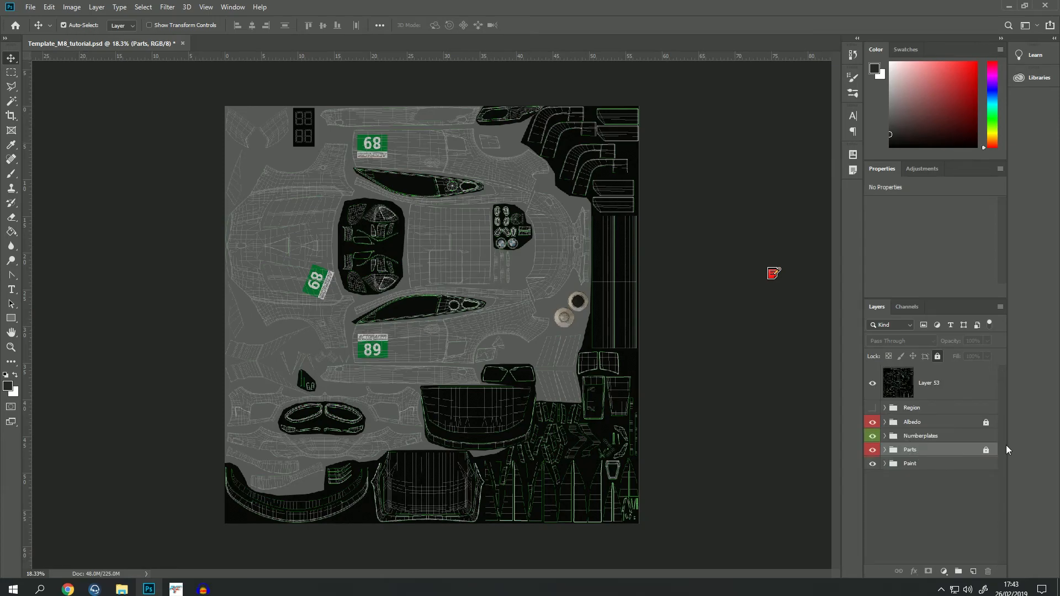
Fill the Base layer of the Paint group with white using the Paint Bucket
left_click(885, 464)
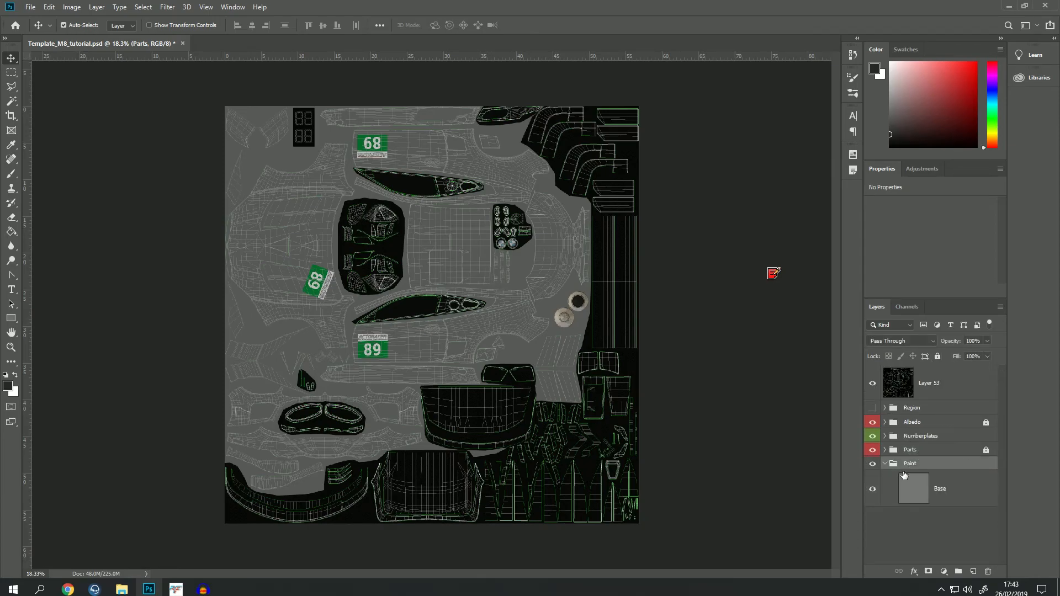
double_click(906, 479)
left_click(858, 265)
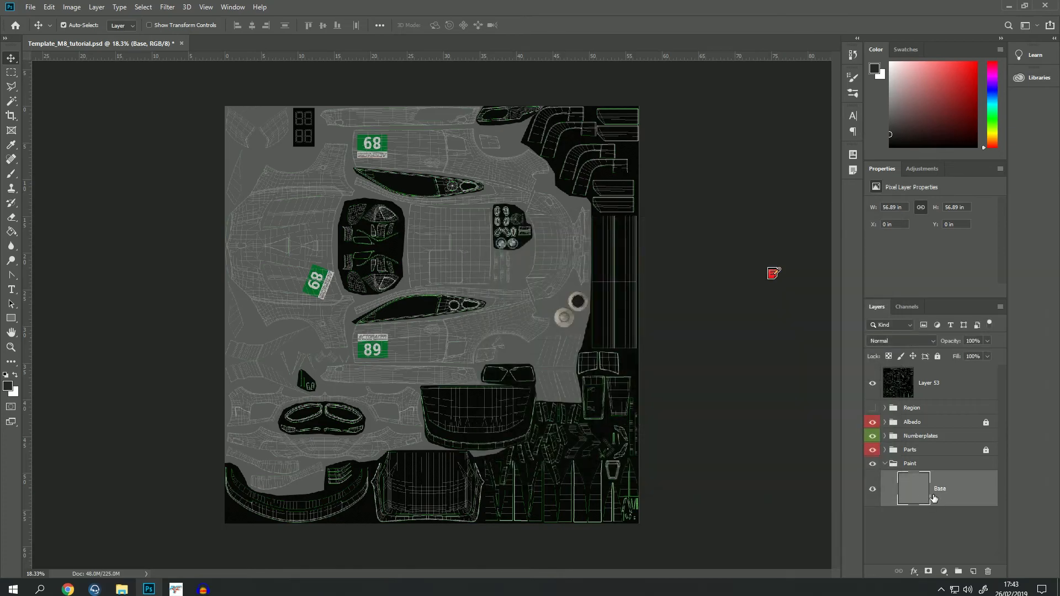
left_click(15, 376)
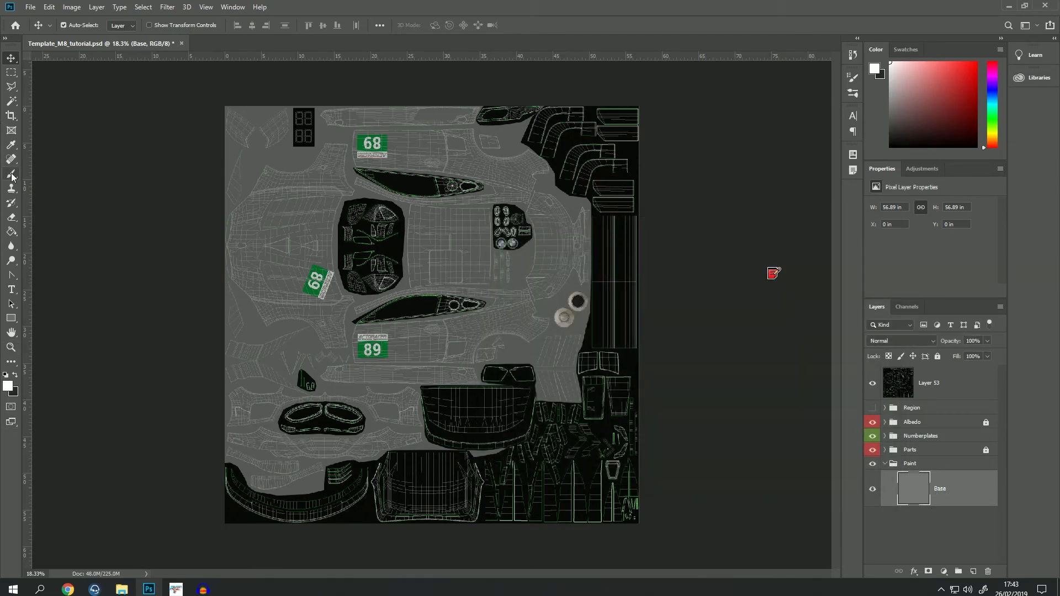
left_click(11, 231)
left_click(353, 242)
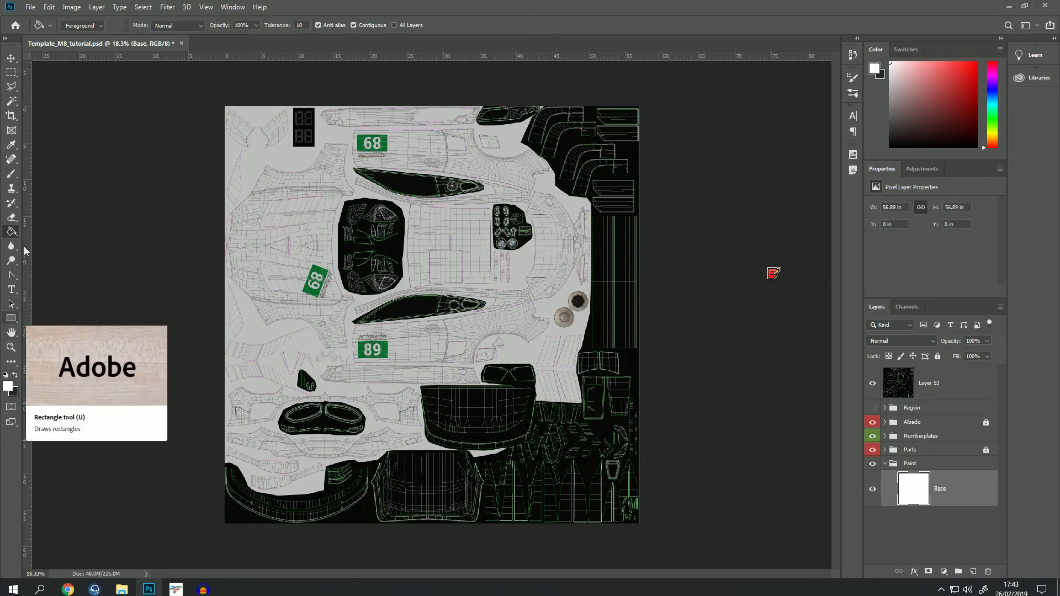
Draw a rectangle about 1121 × 217 px lengthwise along the hood's centre and set its fill to red
scroll(304, 245, "up", 7)
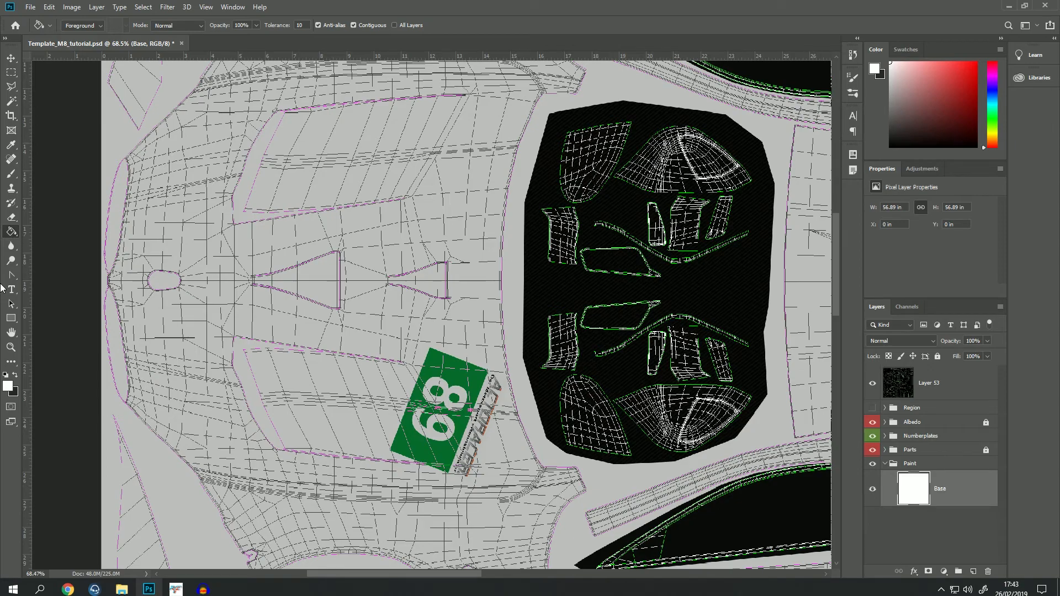
left_click(11, 318)
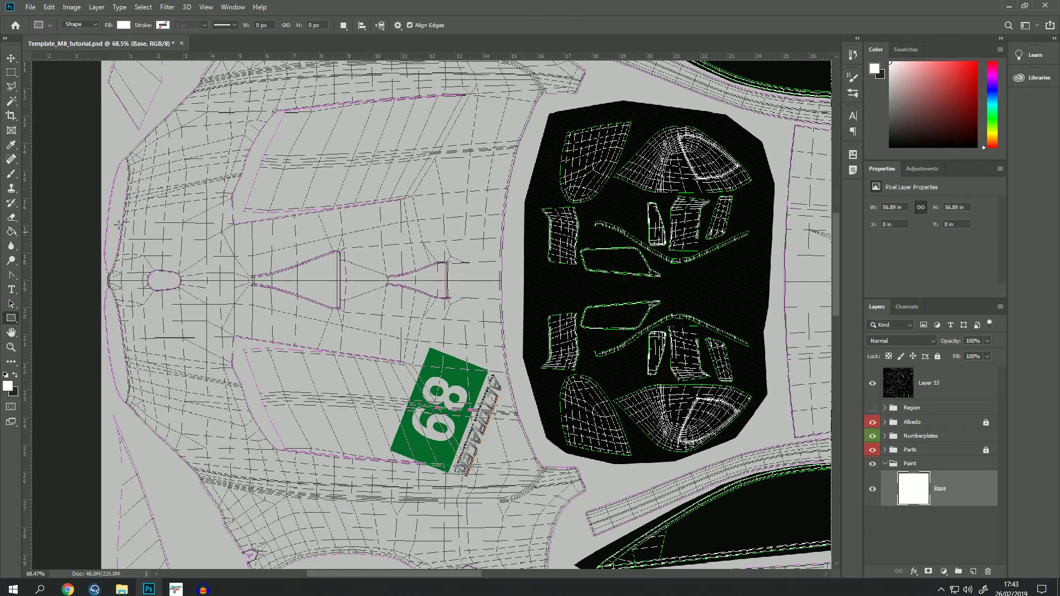
left_click_drag(100, 231, 525, 313)
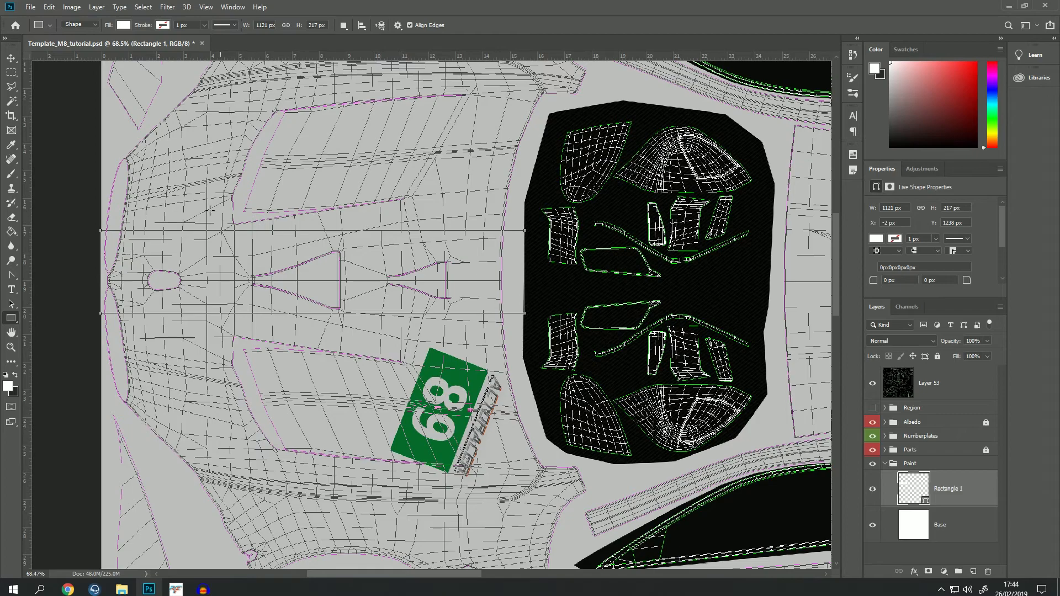
left_click(124, 25)
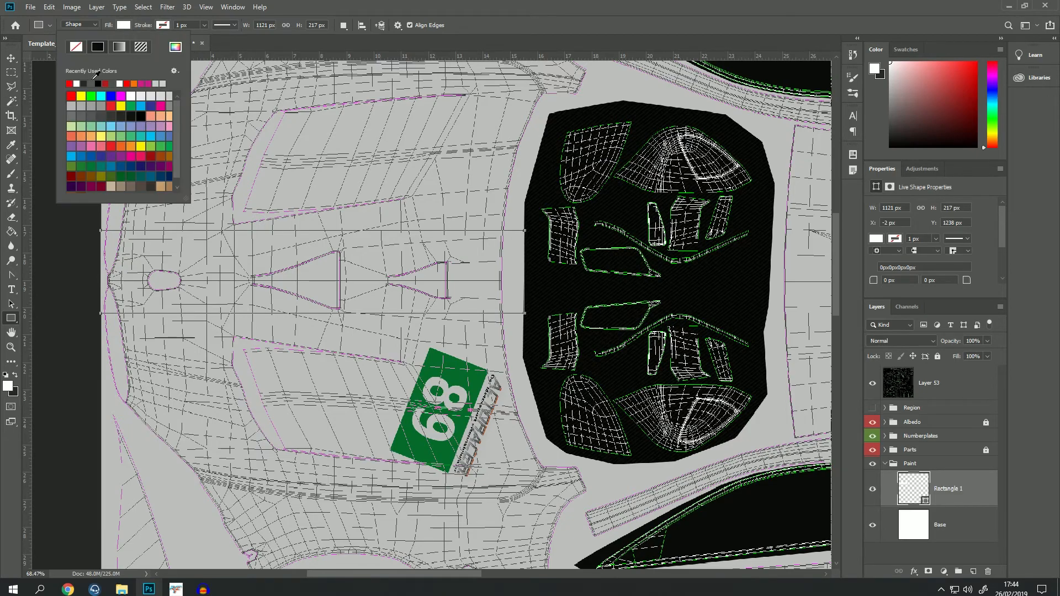
left_click(75, 83)
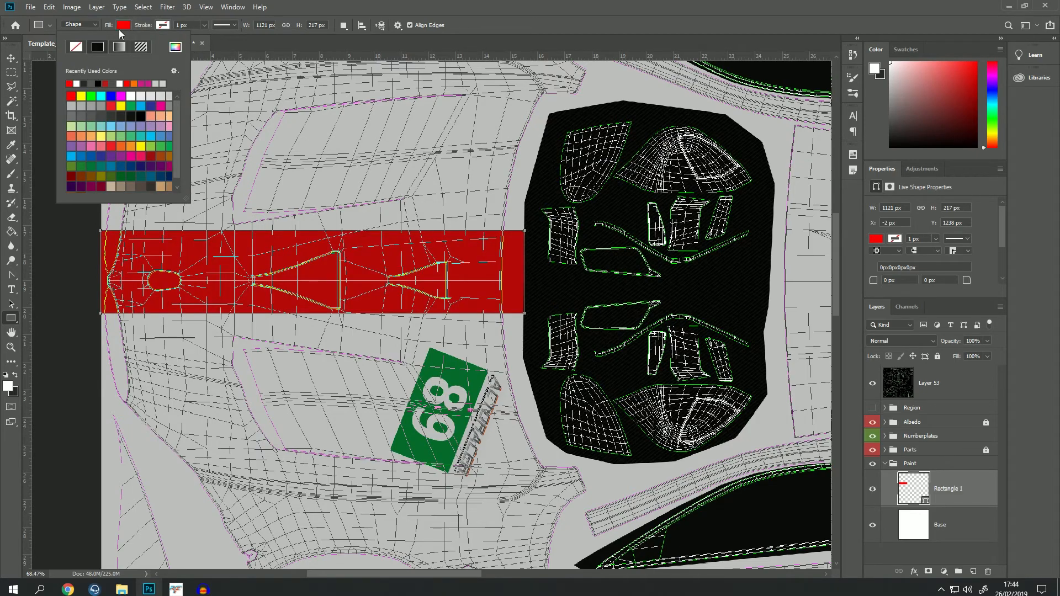
left_click(122, 26)
left_click(12, 57)
left_click(240, 268)
left_click_drag(240, 268, 236, 266)
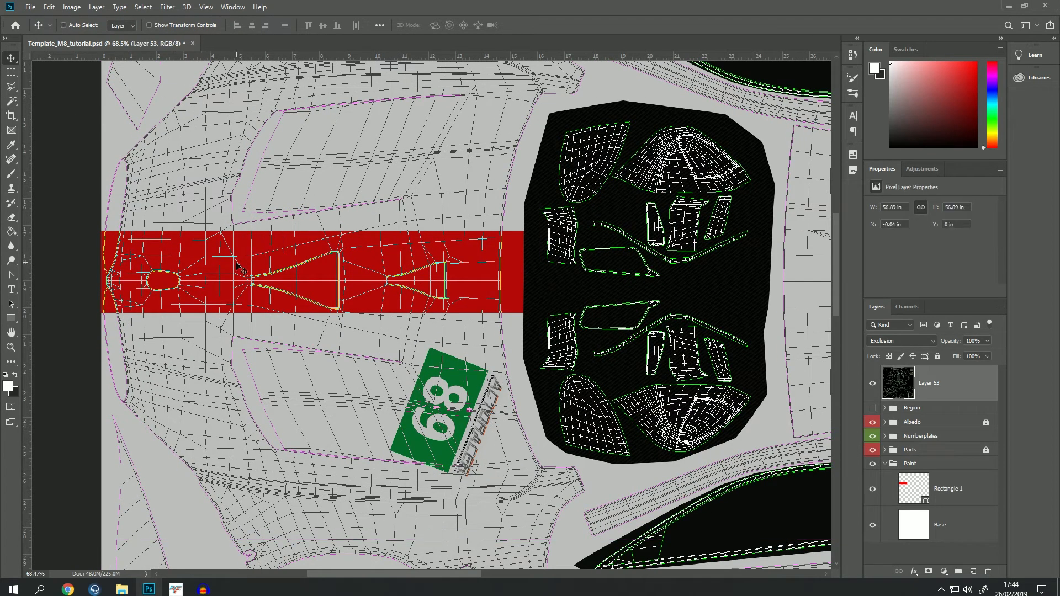
key("ctrl+z")
With the Layer 53 wireframe temporarily hidden, move the red stripe to about X 0 px, Y 1260 px
left_click(873, 385)
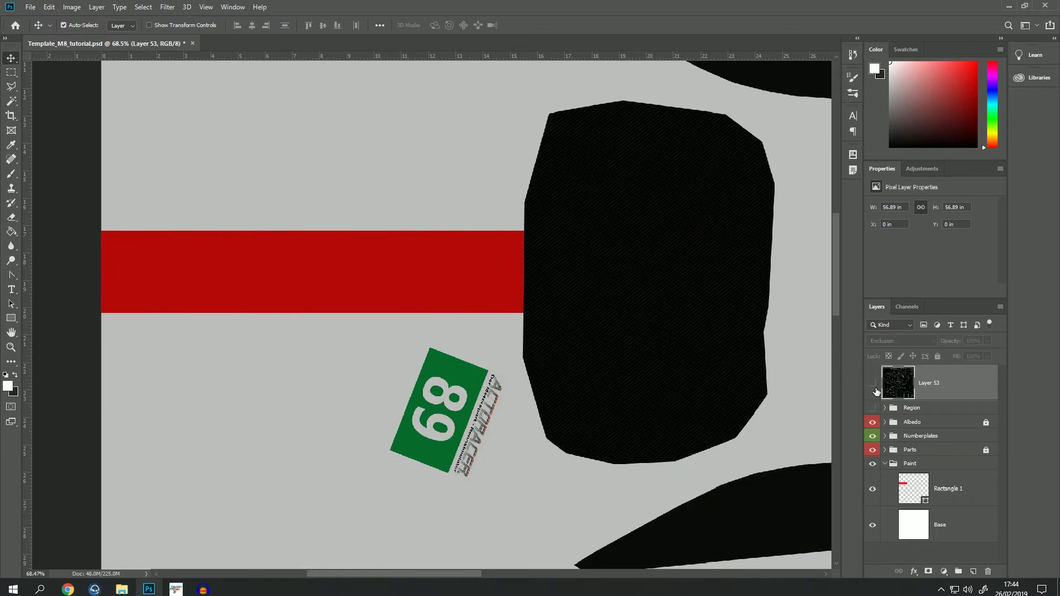
left_click(910, 493)
left_click_drag(145, 267, 145, 274)
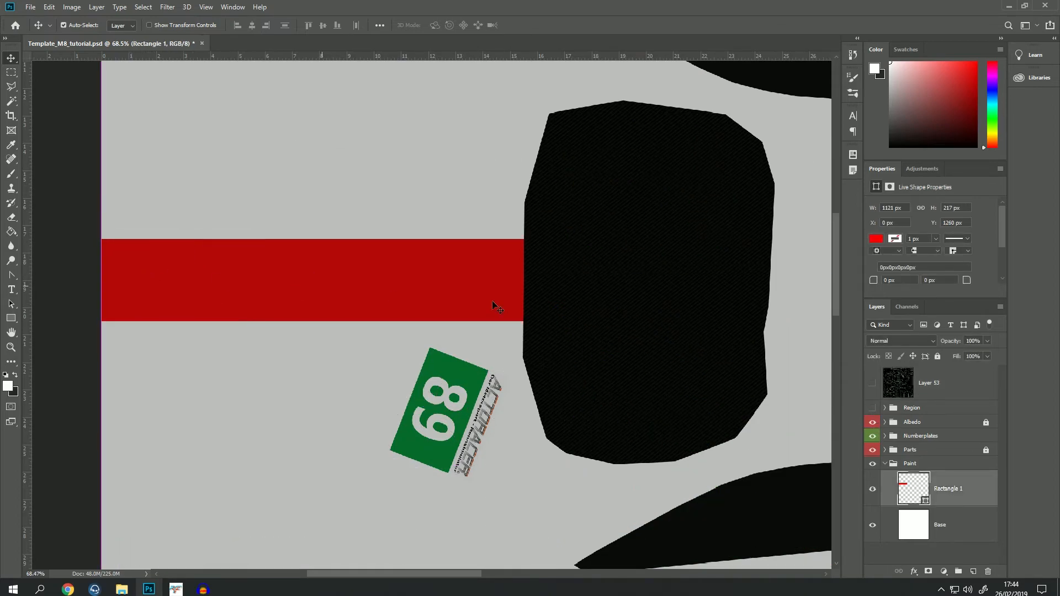
left_click(874, 381)
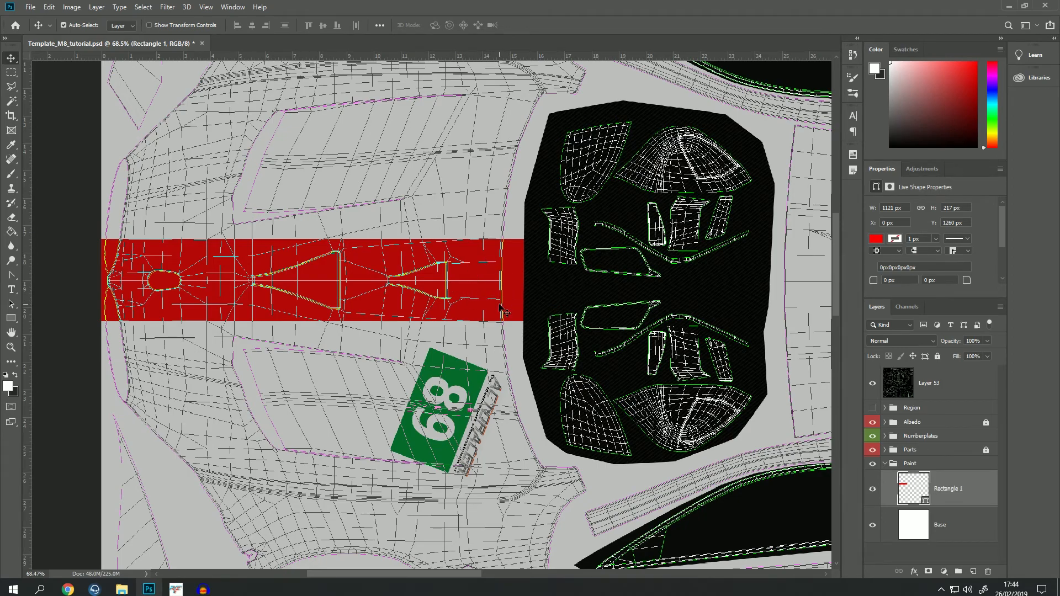
scroll(371, 294, "down", 3)
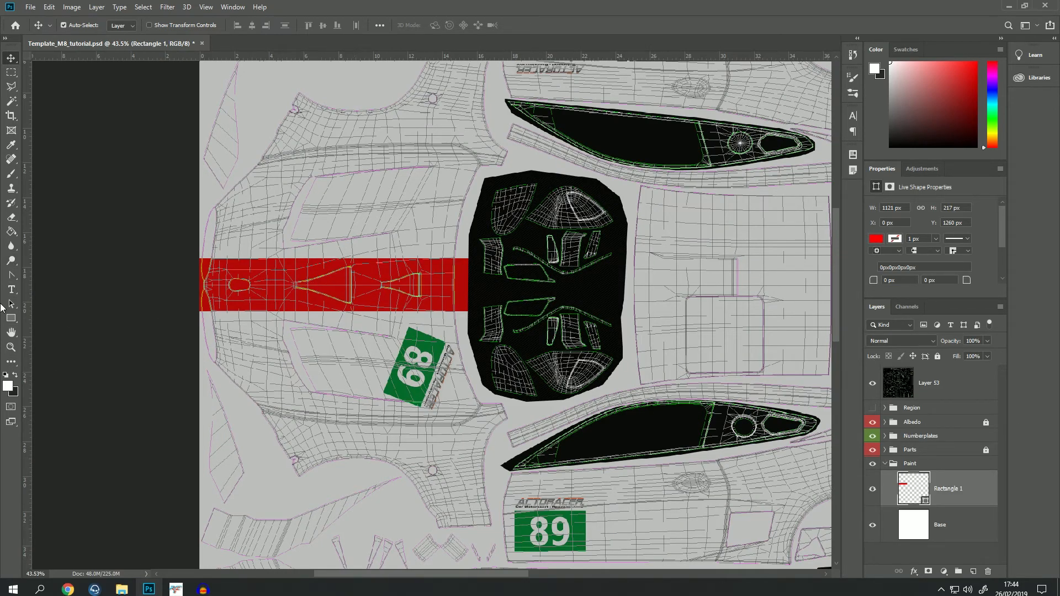
Draw a rectangle about 1162 × 246 px around the red hood stripe, directly above the Base layer, and fill it with black
left_click(11, 319)
left_click(912, 509)
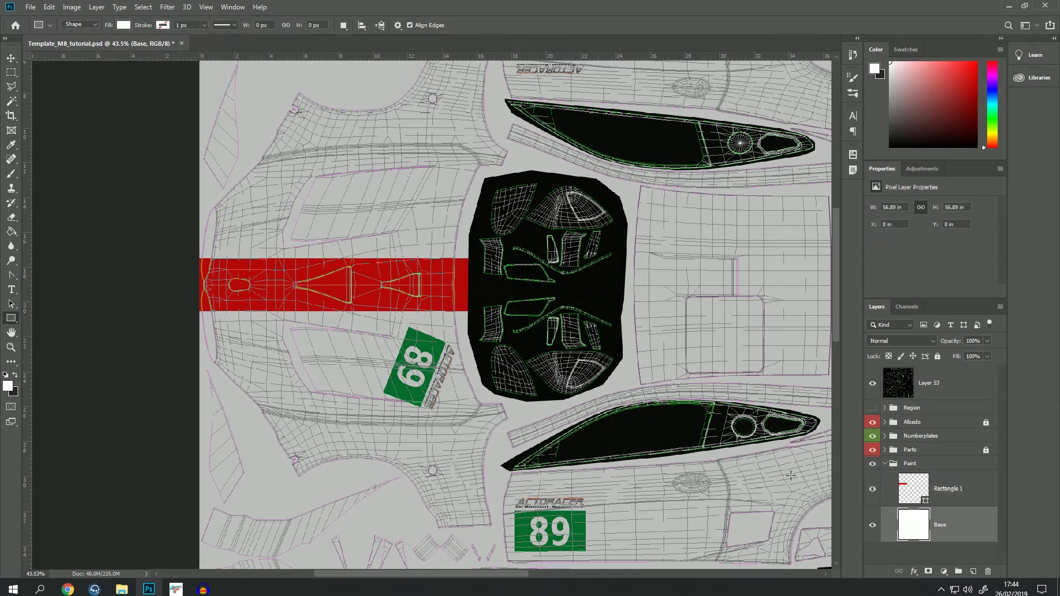
scroll(188, 268, "up", 4)
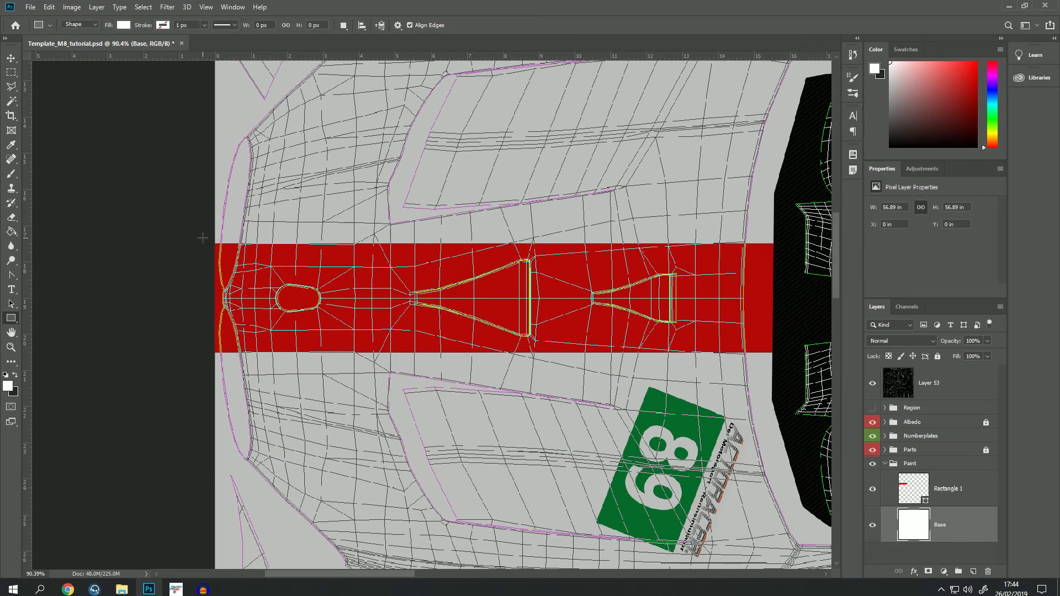
left_click_drag(206, 237, 785, 360)
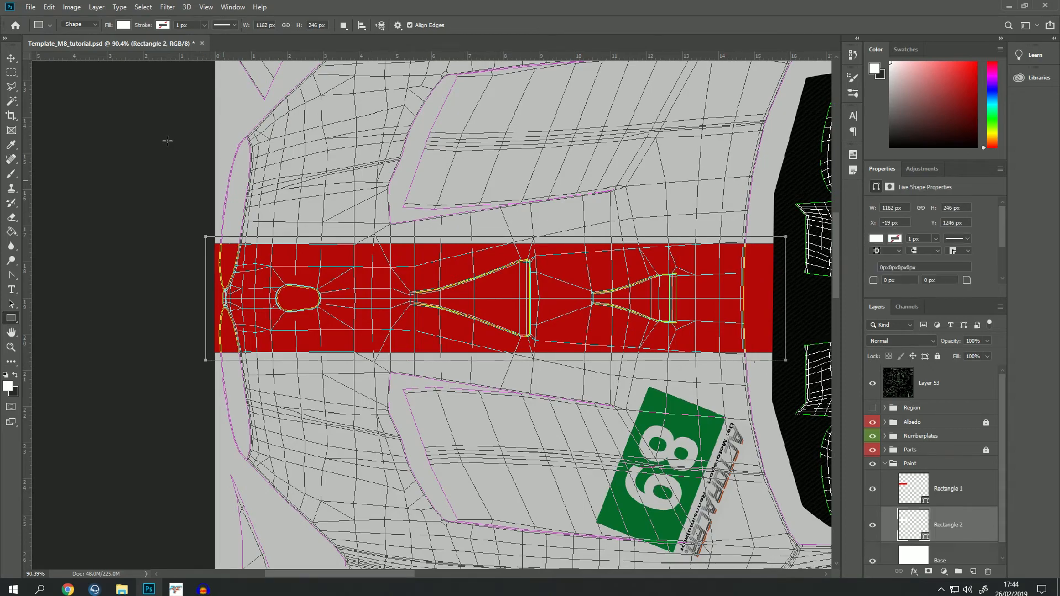
left_click(125, 25)
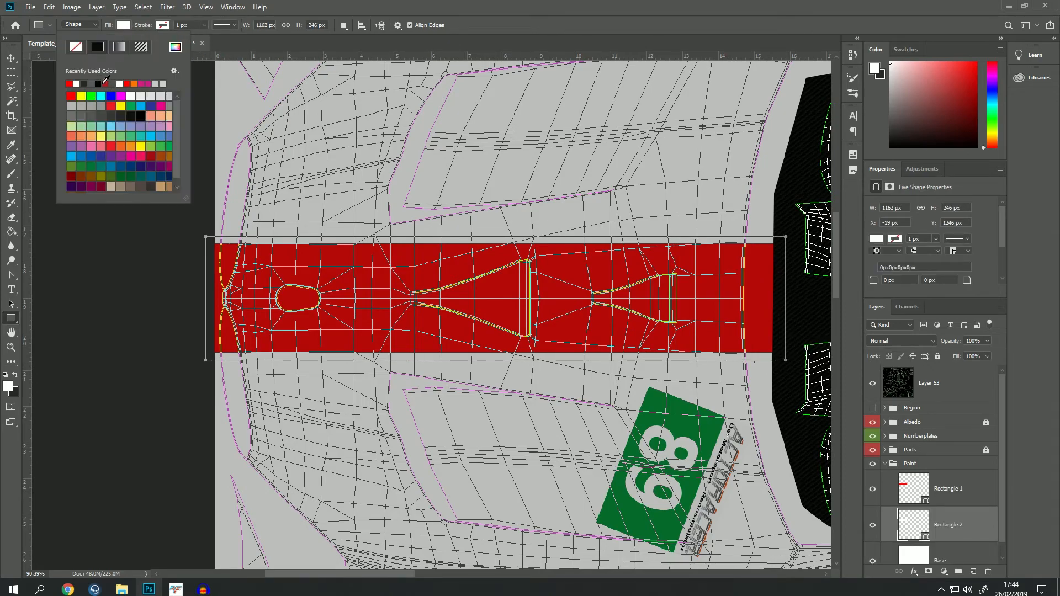
left_click(105, 84)
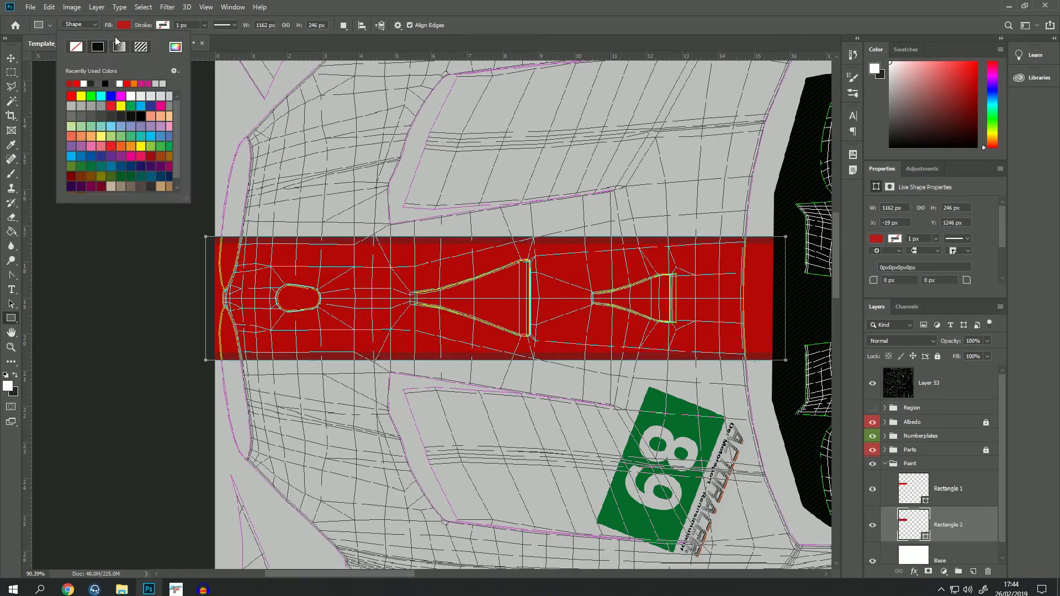
left_click(105, 83)
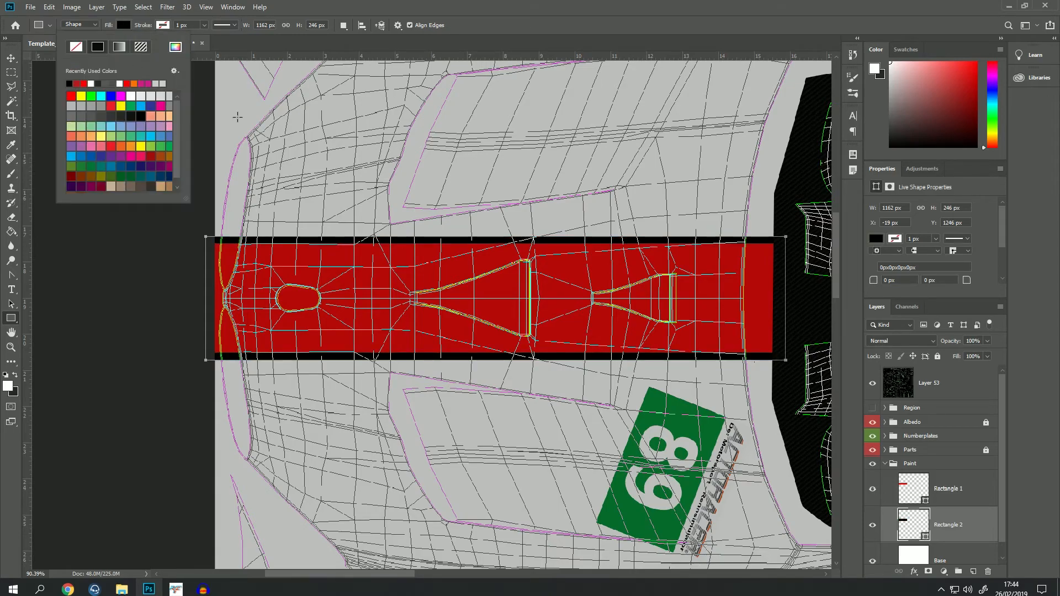
left_click(125, 25)
Check the black-edged hood stripe with the Layer 53 wireframe temporarily hidden
scroll(129, 259, "down", 3)
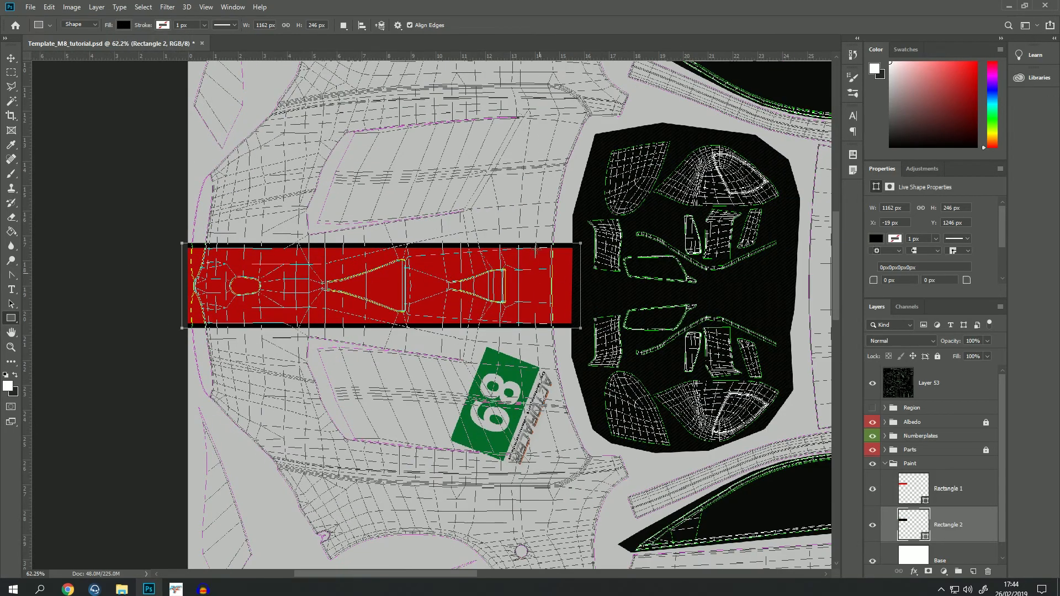
left_click(11, 58)
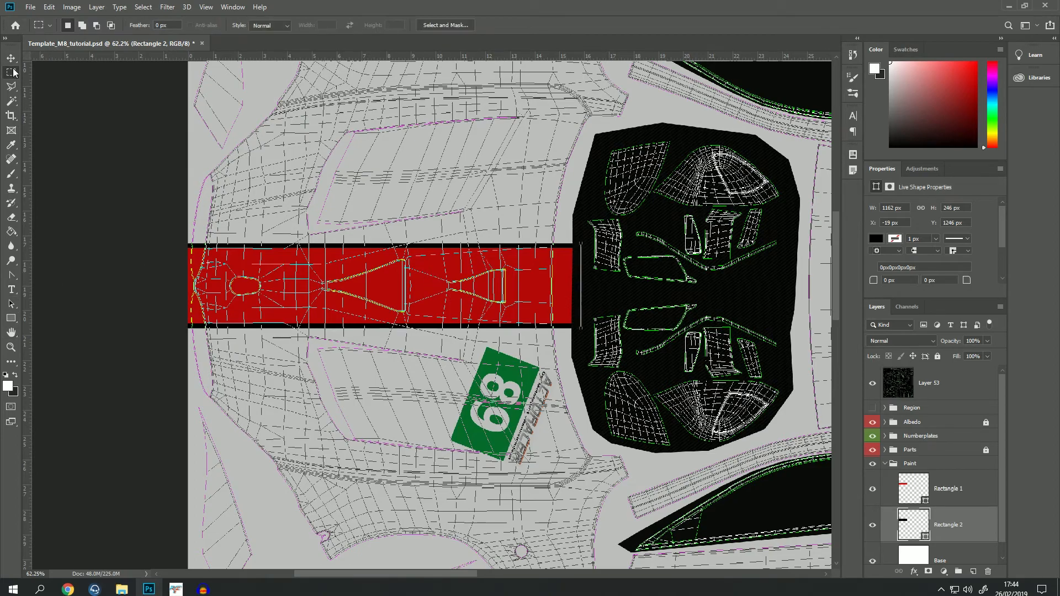
scroll(165, 265, "down", 1)
scroll(169, 268, "down", 1)
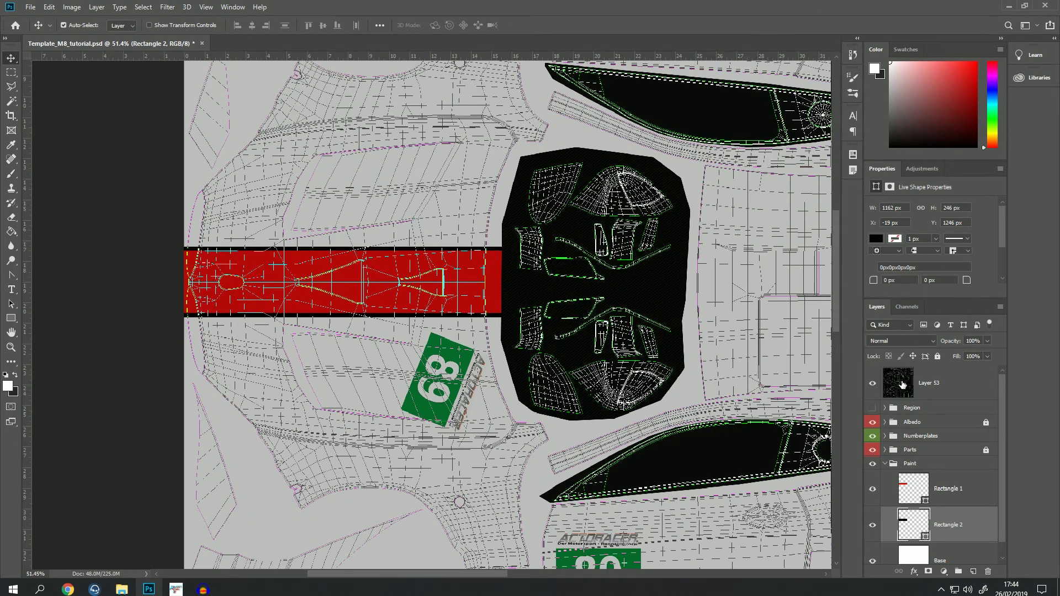
left_click(872, 383)
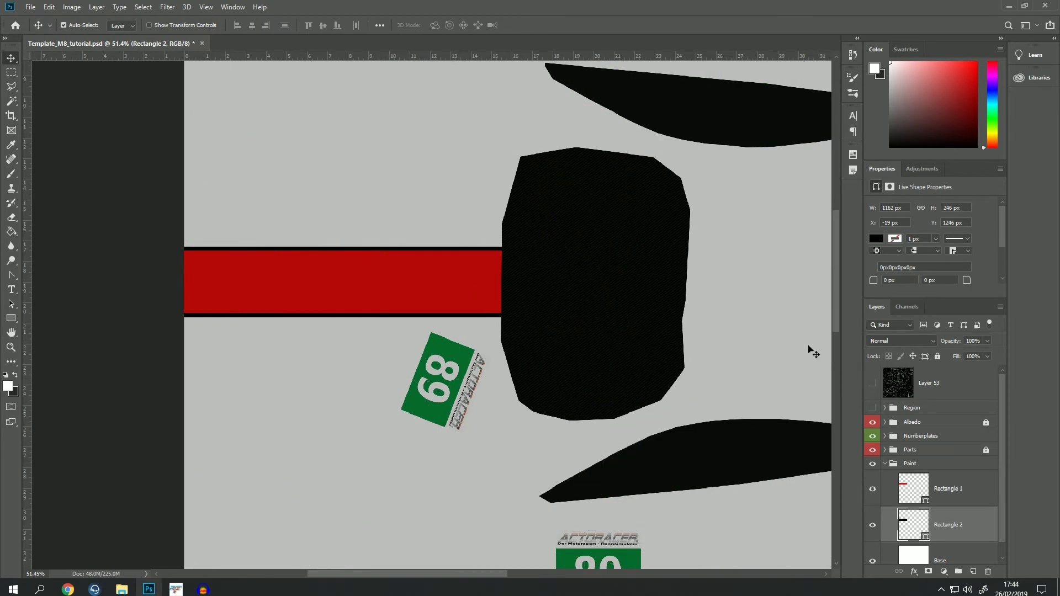
left_click(873, 383)
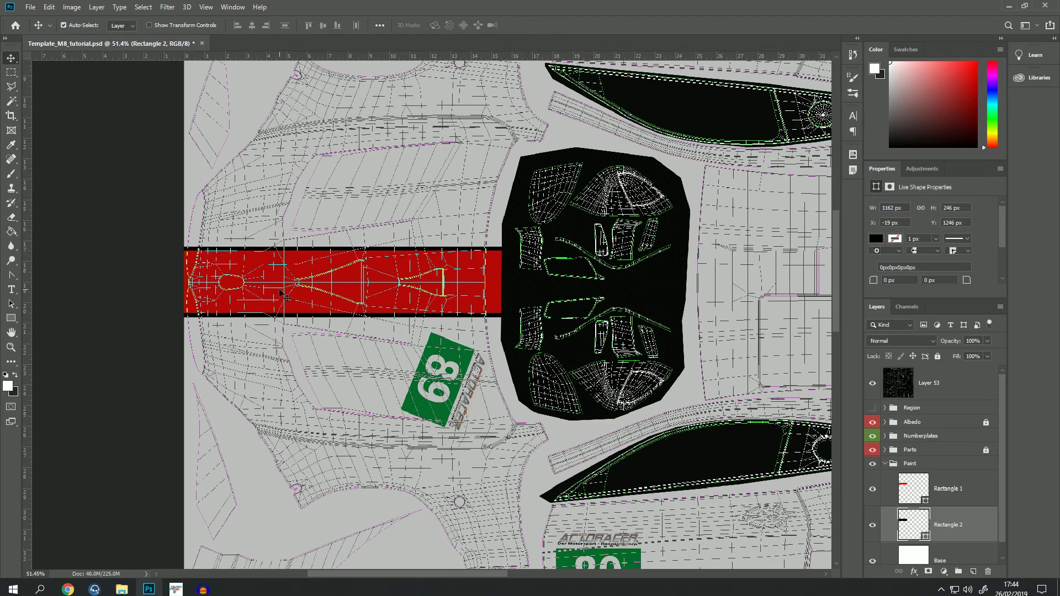
Place LogoMediatransparent.png from the P1-Media folder on the lower door beside the 89 plate, scaled to about 3.7 × 4.0 in
scroll(285, 276, "down", 2)
scroll(287, 272, "down", 5)
scroll(681, 456, "up", 4)
key("alt+Tab")
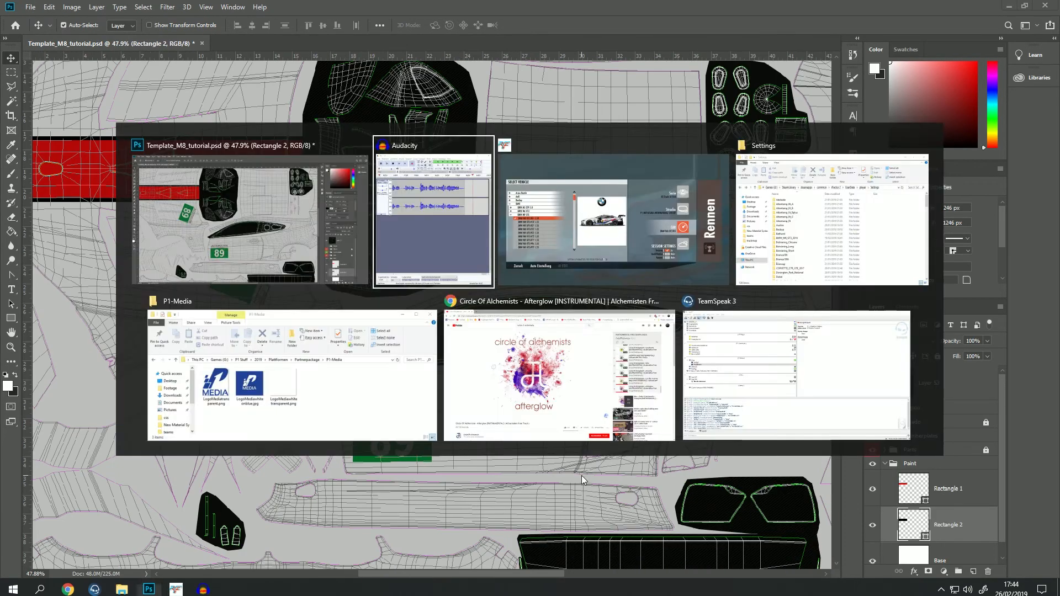
left_click(350, 358)
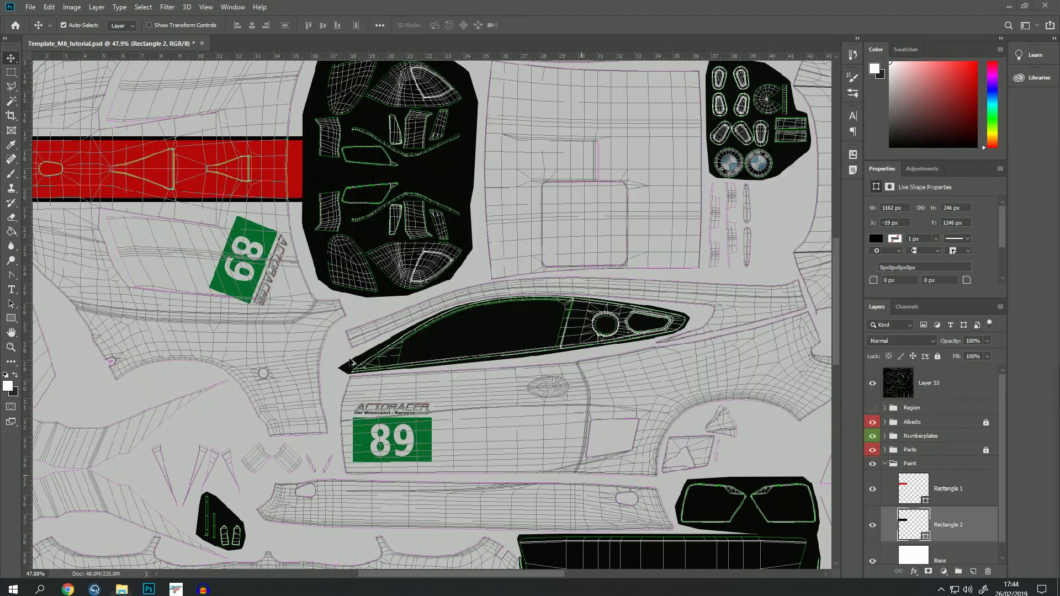
left_click_drag(1059, 459, 502, 401)
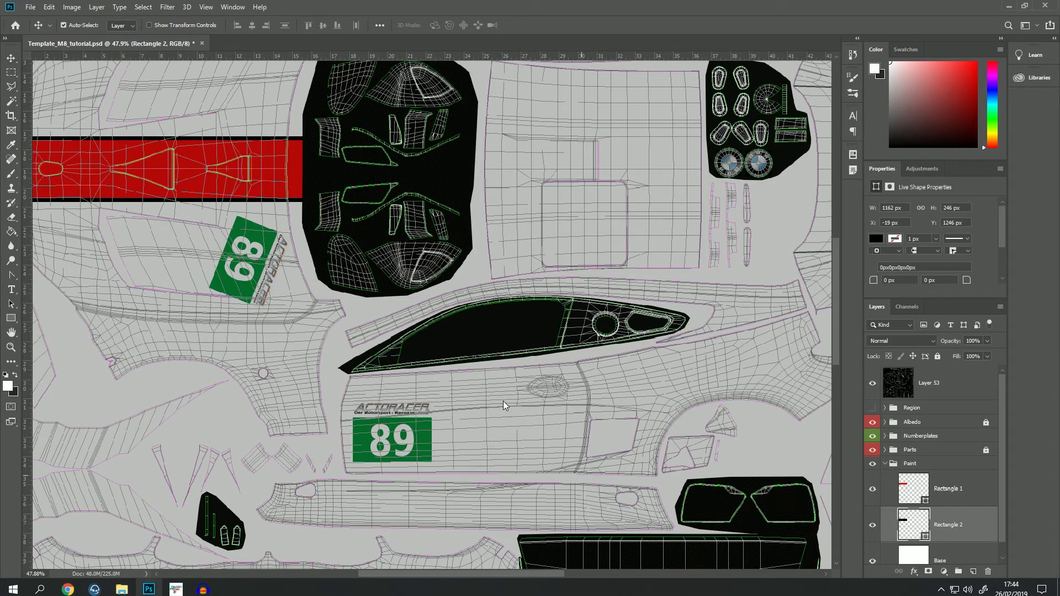
left_click_drag(433, 301, 481, 410)
key("Return")
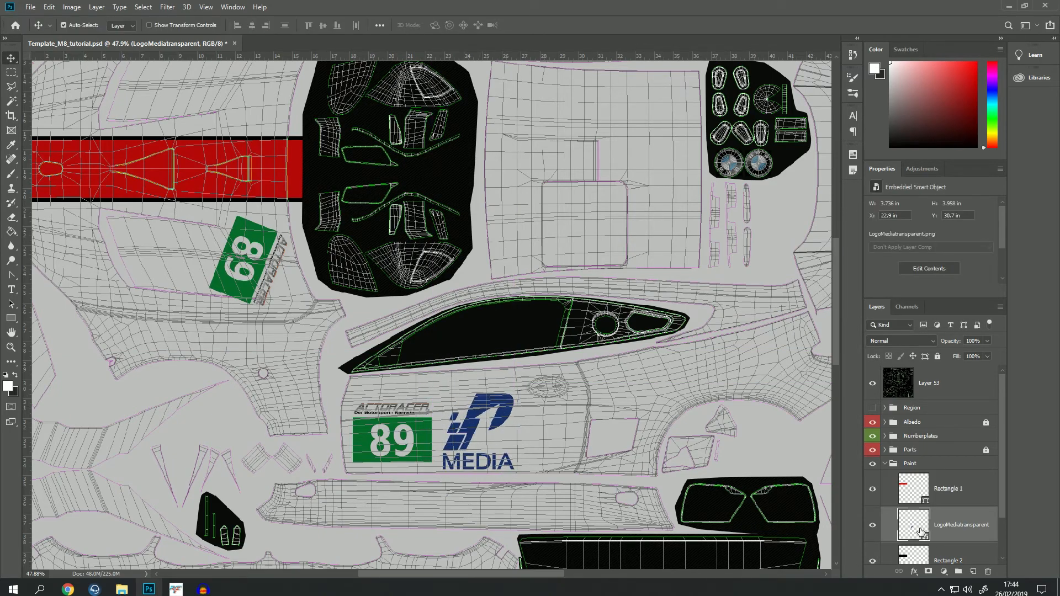
Duplicate the MEDIA logo layer, flip the copy to -100% width and height, and move it beside the upper door's 89 plate
right_click(949, 539)
right_click(948, 535)
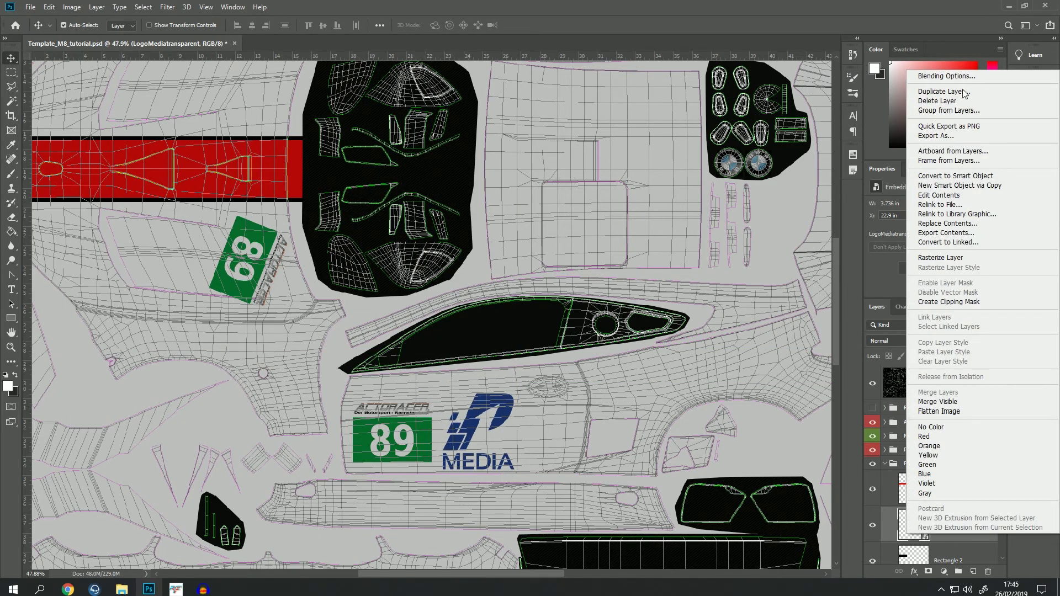
left_click(950, 97)
left_click(620, 164)
key("ctrl+r")
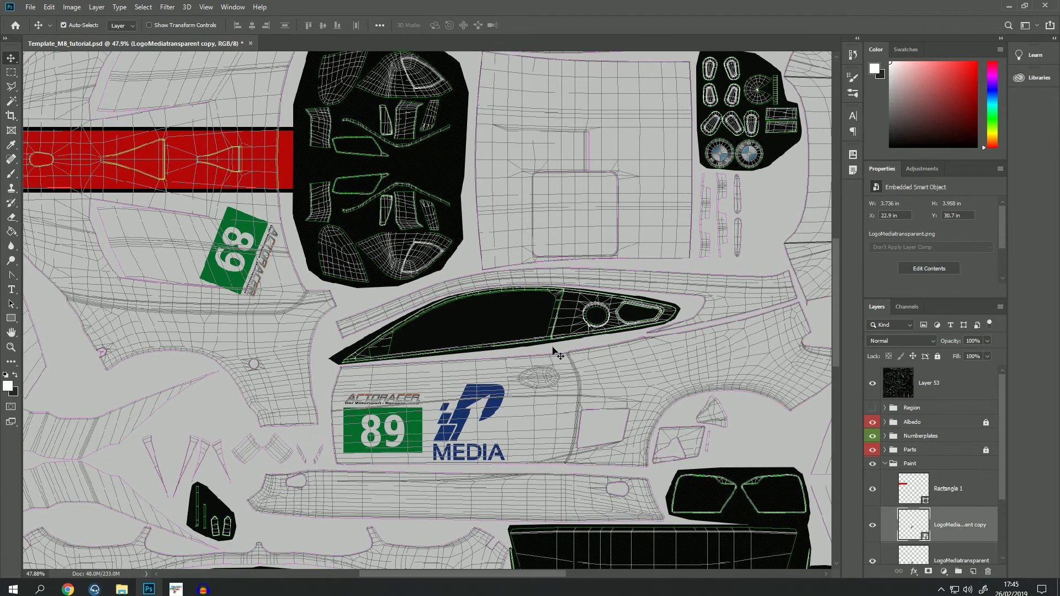
key("ctrl+t")
left_click_drag(519, 371, 390, 499)
left_click_drag(464, 452, 452, 475)
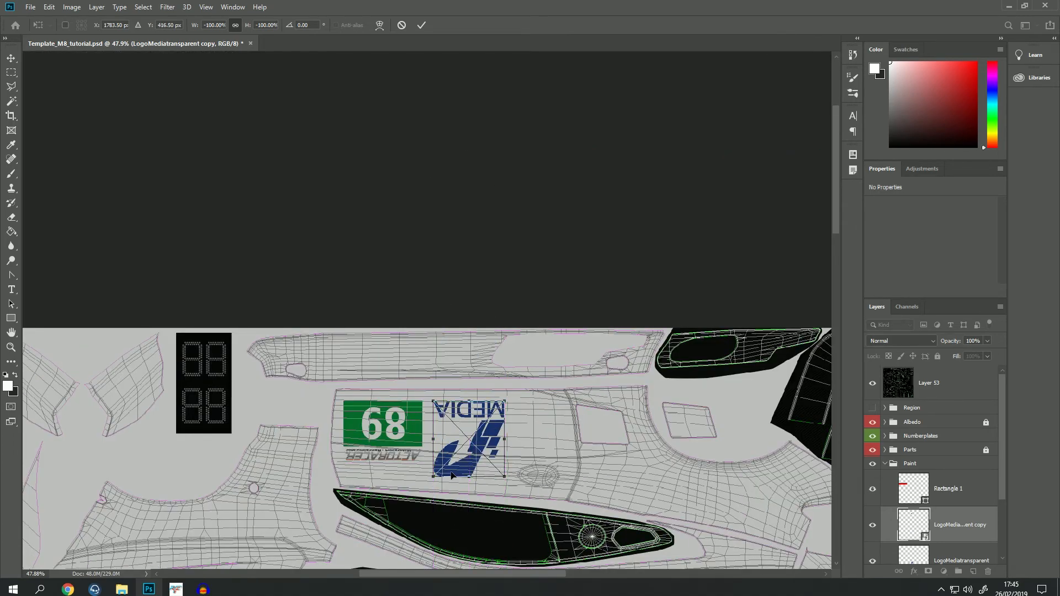
key("Return")
Hide the Layer 53 wireframe, look over the whole livery, and collapse the Paint group
scroll(498, 445, "down", 5)
scroll(498, 445, "up", 3)
scroll(432, 359, "up", 3)
left_click(873, 383)
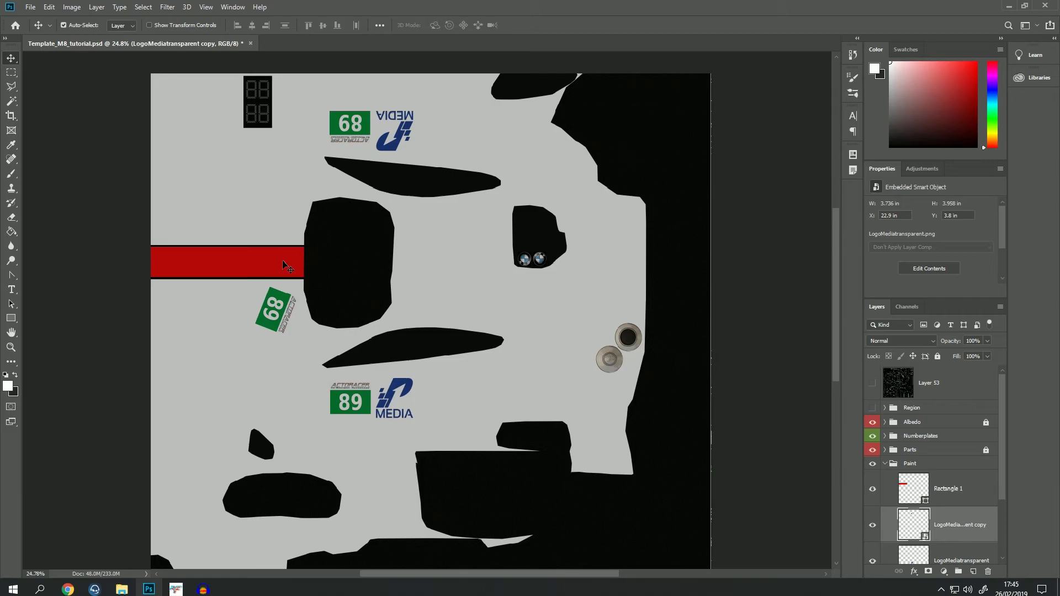
scroll(252, 254, "up", 3)
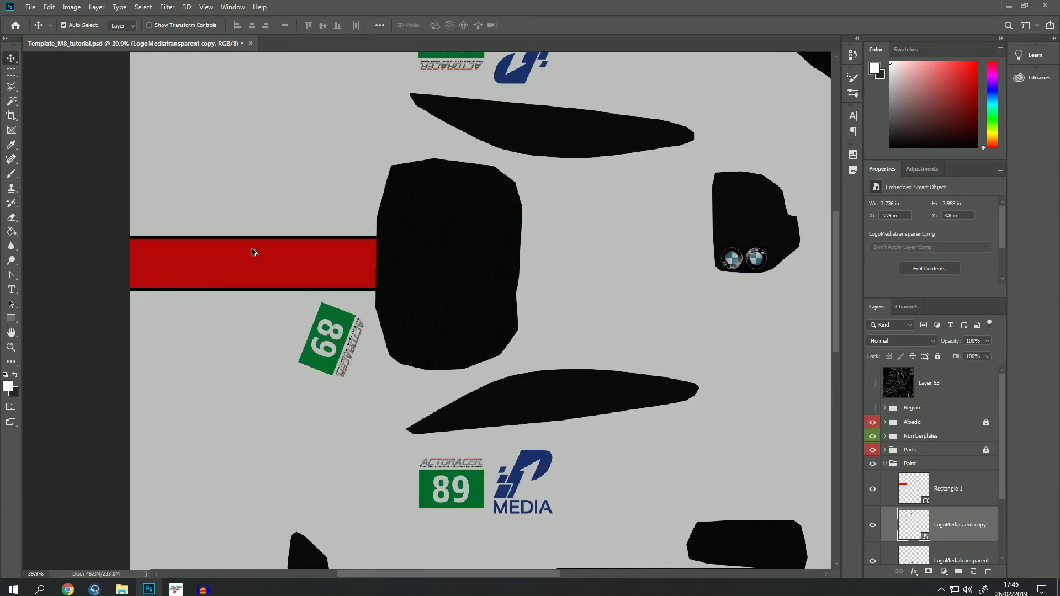
scroll(286, 283, "down", 3)
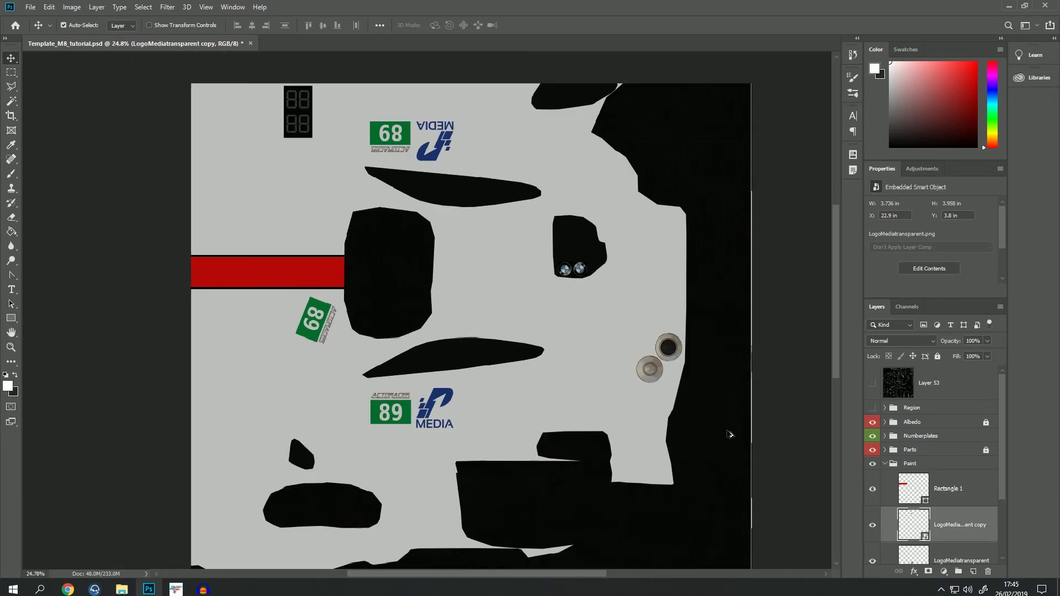
scroll(886, 437, "down", 3)
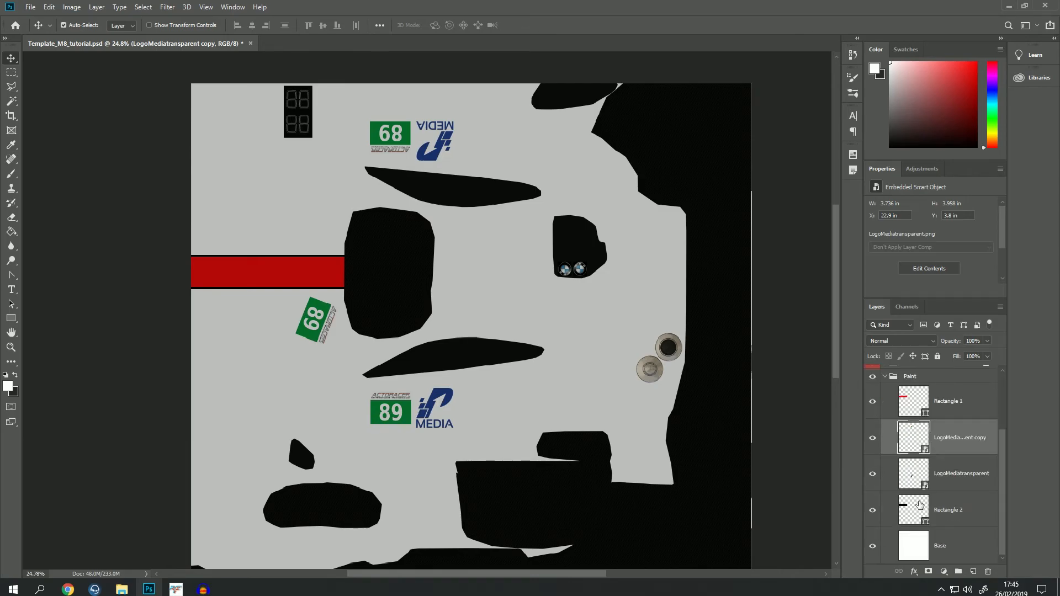
left_click(886, 377)
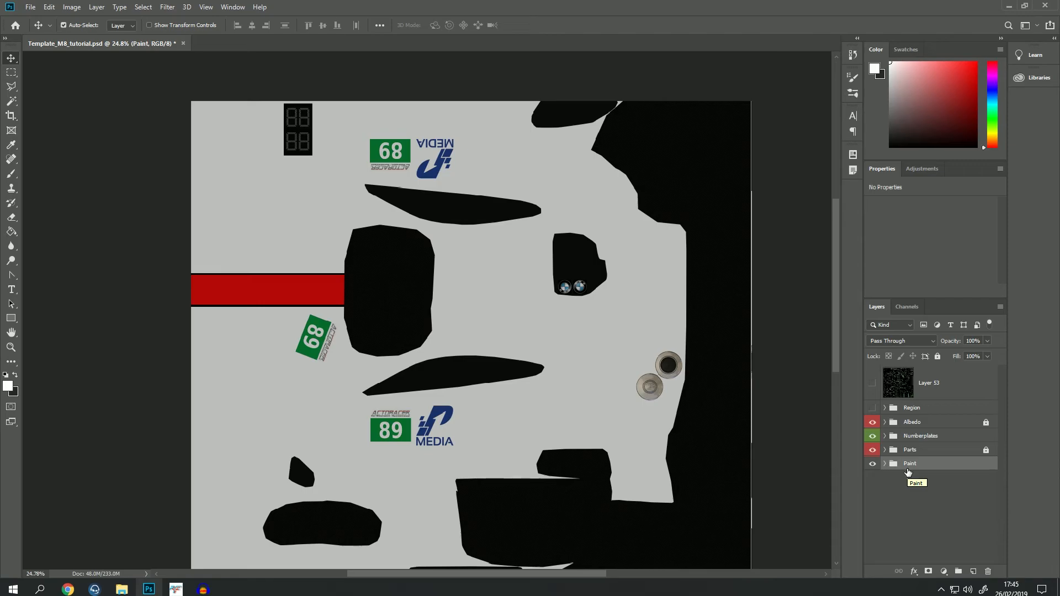
Expand the Region group, make it visible, and select the Region 05 layer mask to examine the white number plate areas
left_click(884, 407)
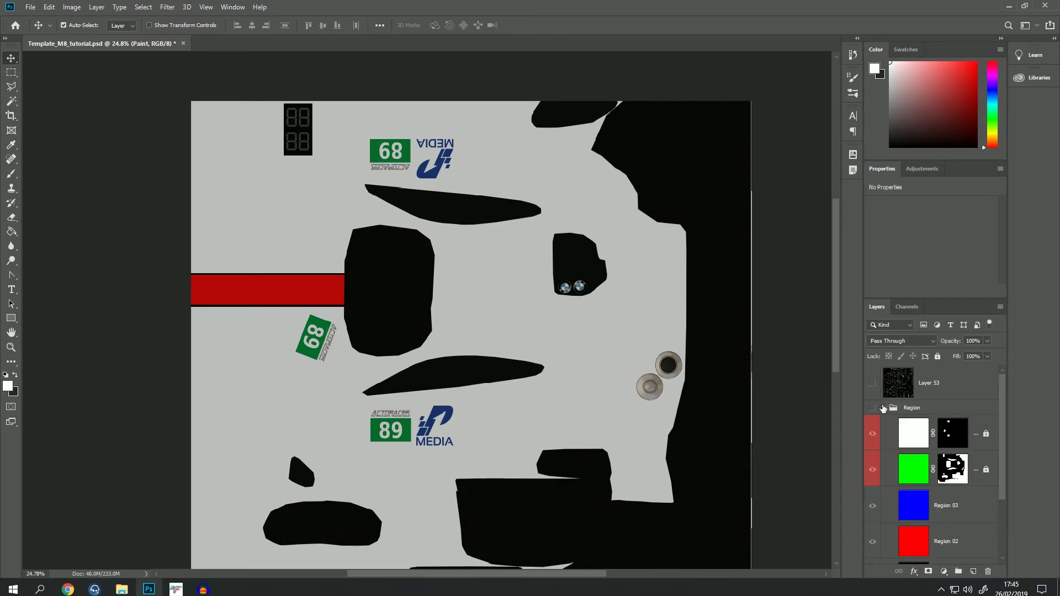
left_click(873, 408)
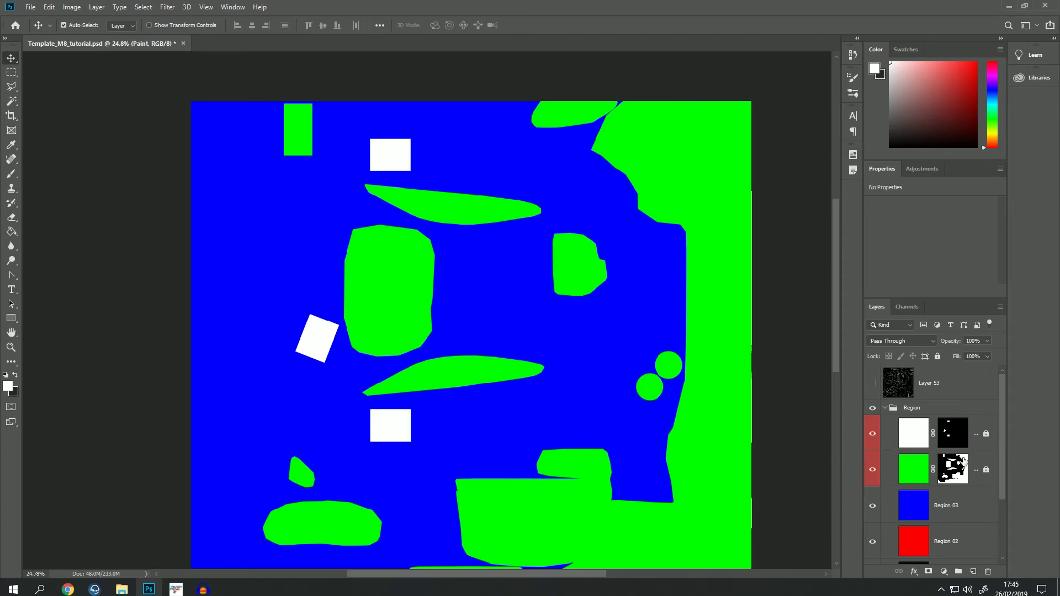
left_click(917, 442)
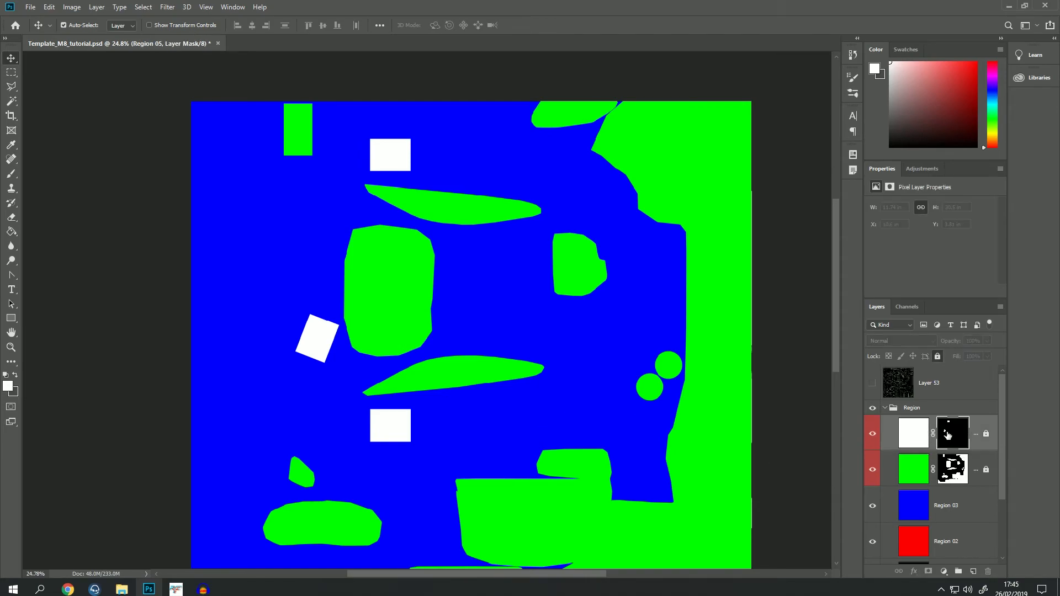
right_click(967, 439)
left_click(967, 439)
right_click(960, 434)
left_click(972, 439)
scroll(701, 336, "down", 1)
scroll(700, 332, "down", 3)
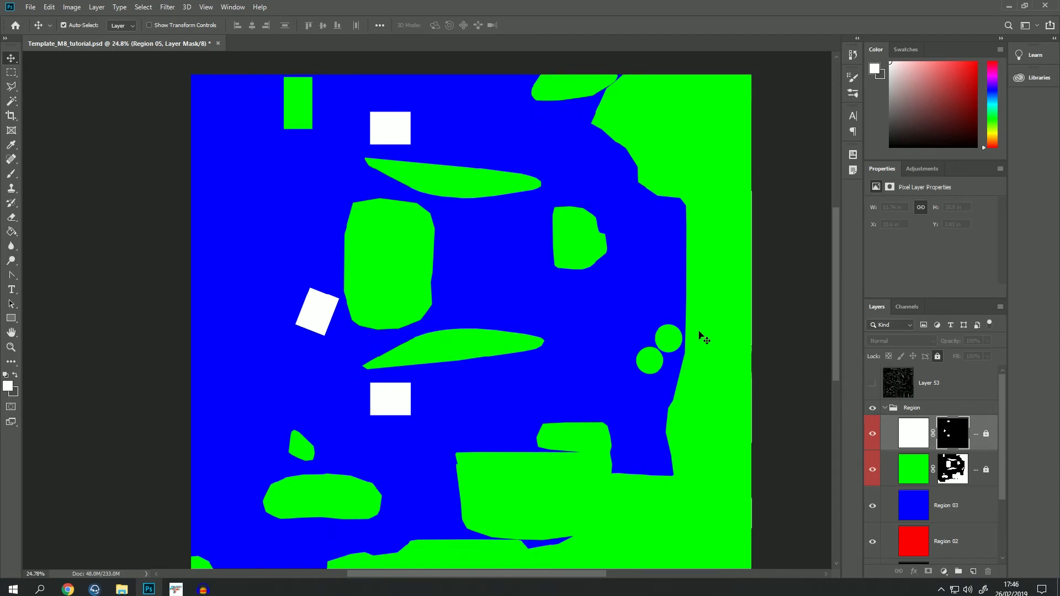
scroll(701, 336, "down", 1)
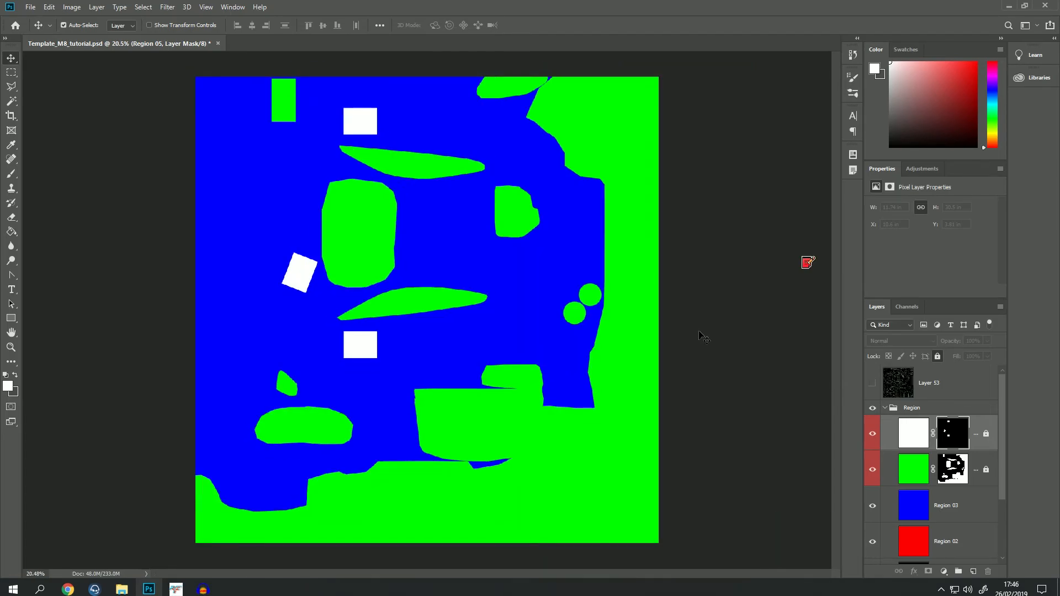
Examine the Region 04 mask and compare Region 03, 02 and 01 by toggling their visibility, leaving all three visible
left_click(923, 474)
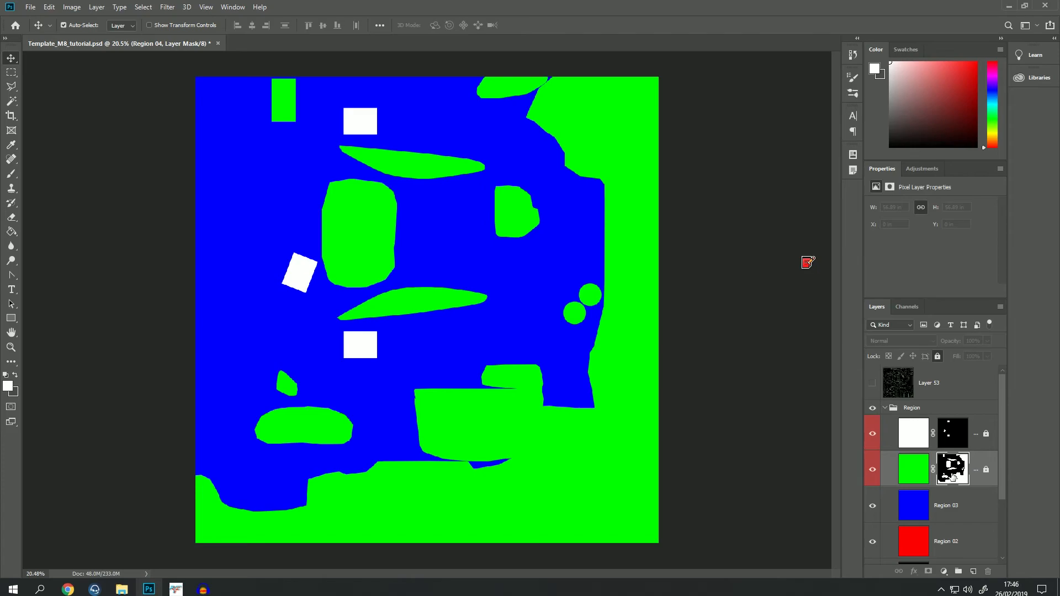
left_click(980, 506)
scroll(981, 512, "down", 2)
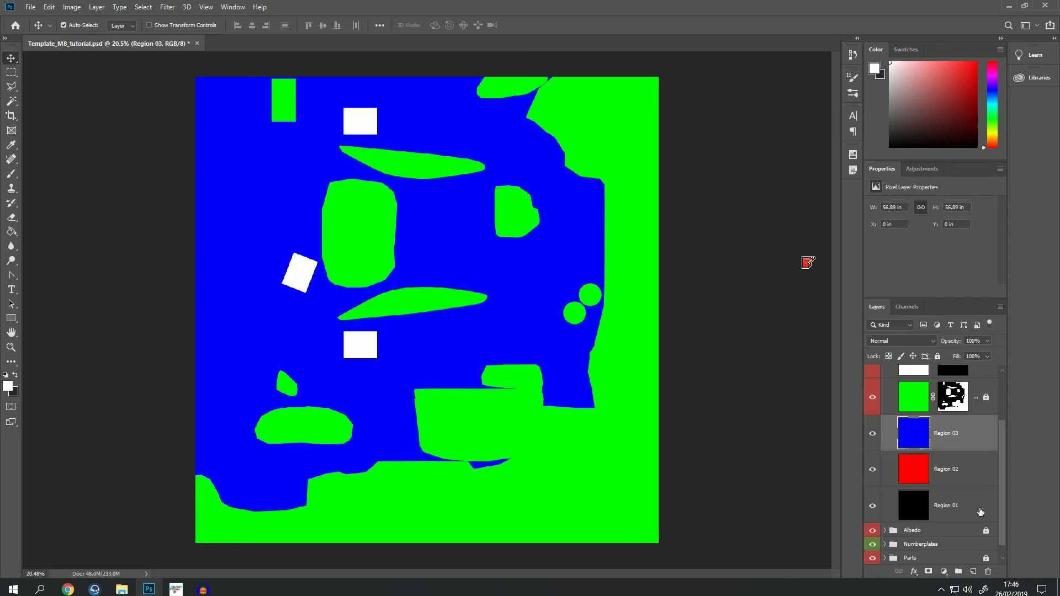
left_click(873, 434)
left_click(872, 469)
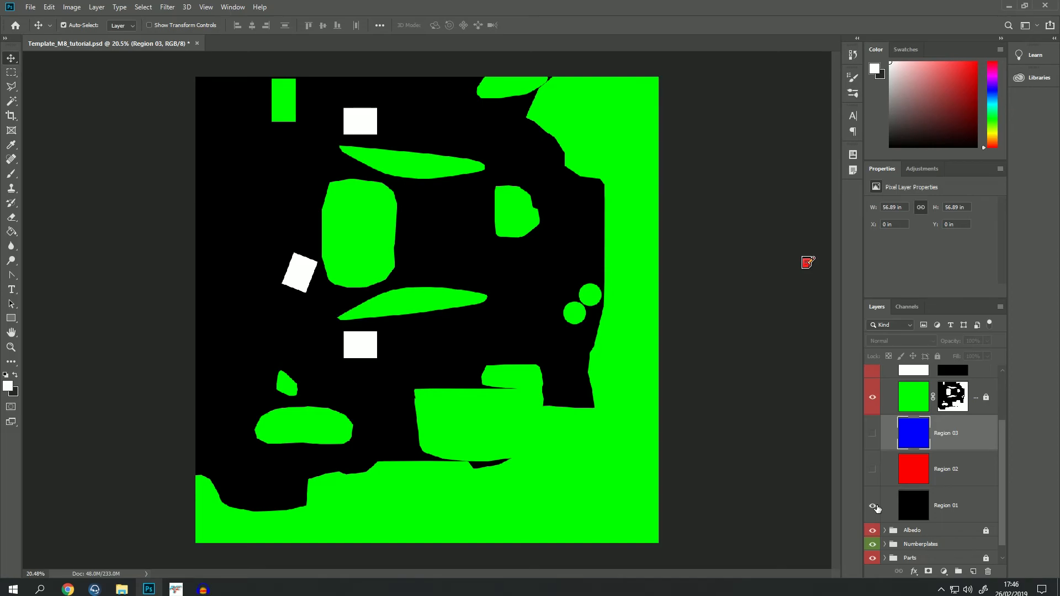
left_click(876, 508)
left_click(876, 472)
left_click(870, 436)
left_click(876, 468)
left_click(873, 435)
left_click(873, 470)
left_click(873, 434)
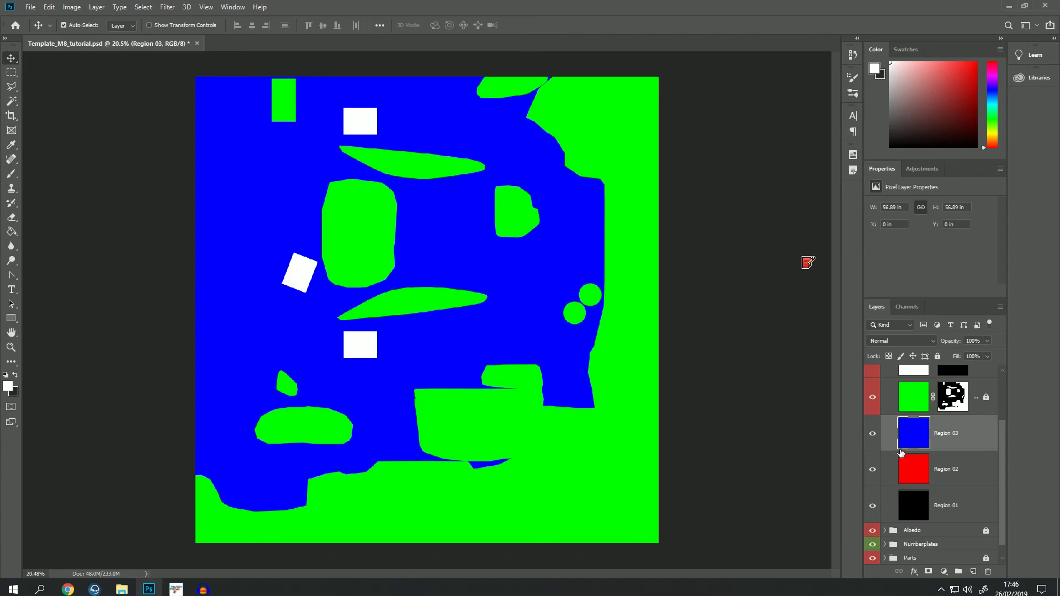
scroll(917, 486, "down", 1)
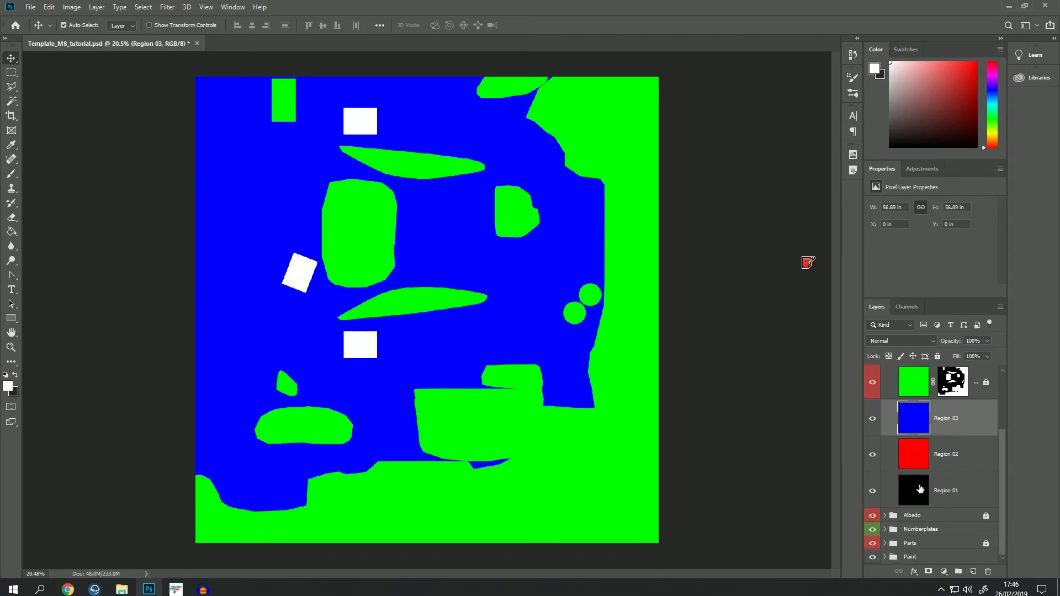
Expand the Paint group and select the copied MEDIA logo layer while reviewing the group's layers
left_click(877, 557)
left_click(882, 556)
left_click(873, 557)
left_click(885, 558)
scroll(919, 527, "down", 5)
left_click(913, 405)
scroll(929, 438, "up", 1)
left_click(915, 468)
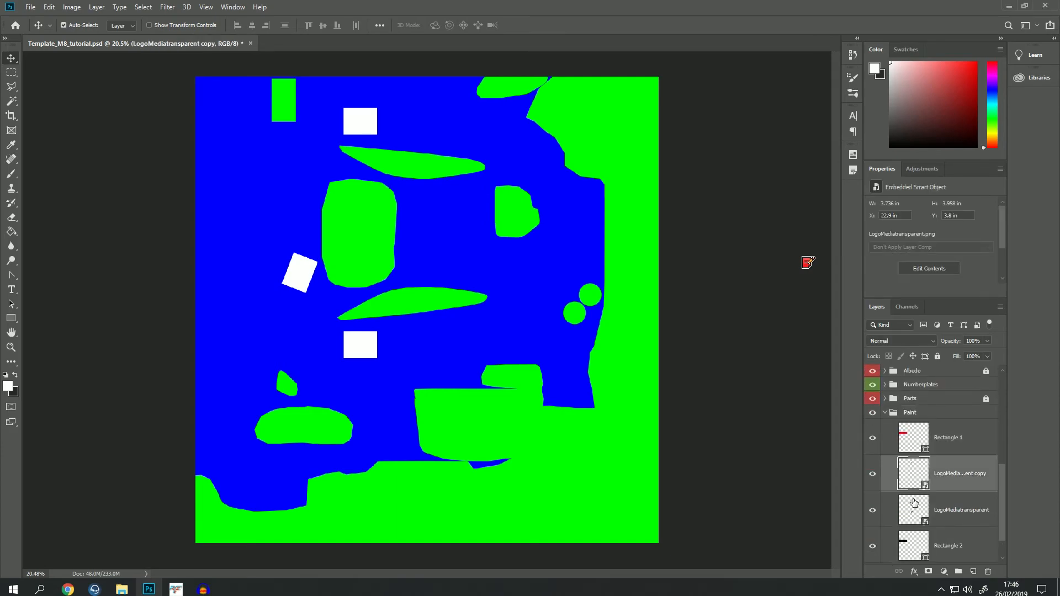
scroll(921, 547, "down", 1)
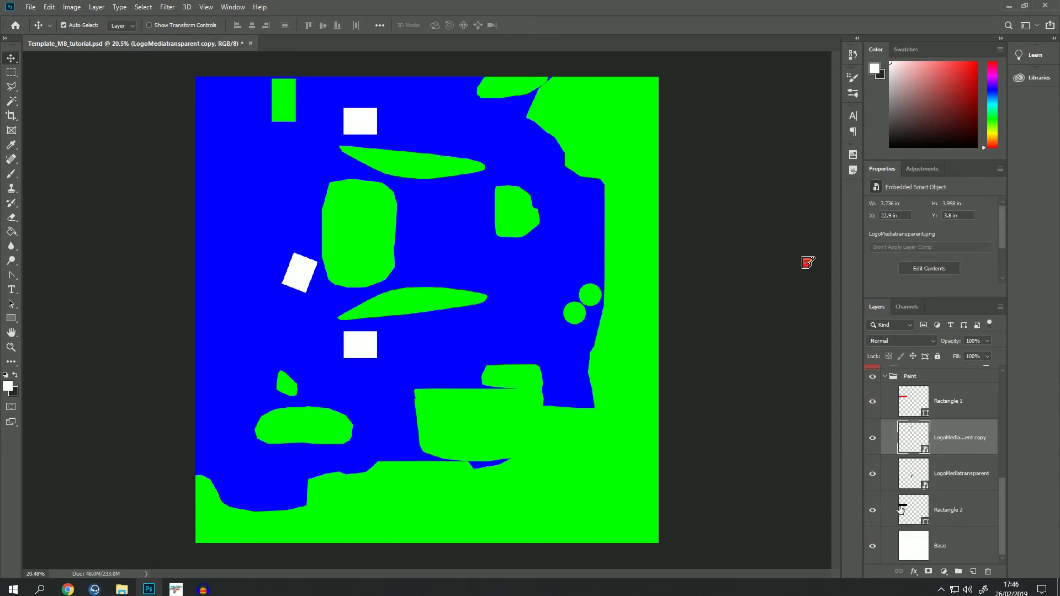
Compare the stripe rectangles in the Paint group with the Region 03, 02 and 01 colour layers
left_click(924, 515)
scroll(931, 522, "up", 3)
scroll(932, 522, "up", 1)
scroll(928, 519, "down", 1)
left_click(922, 517)
scroll(921, 497, "up", 3)
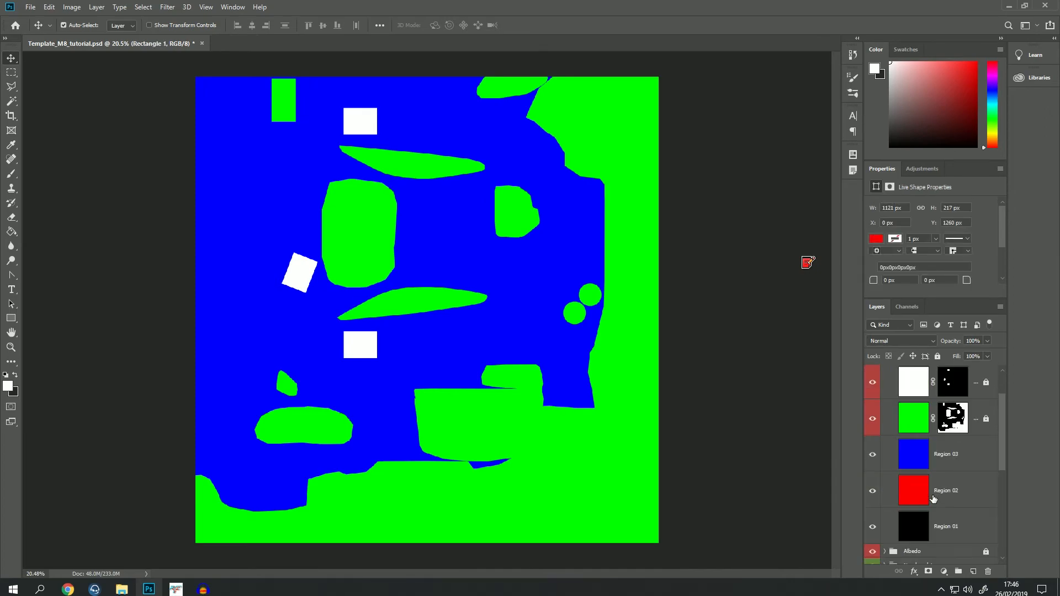
left_click(921, 455)
scroll(920, 464, "down", 3)
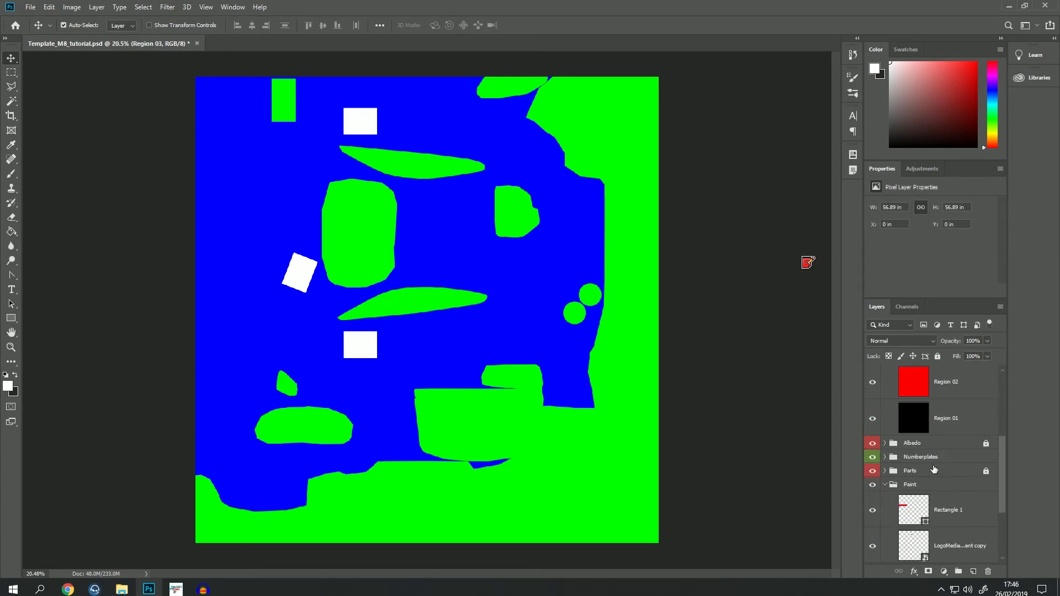
Load the outline of the red Rectangle 1 stripe as a selection and mask the blue Region 03 layer with it
left_click(912, 516)
scroll(913, 513, "down", 1)
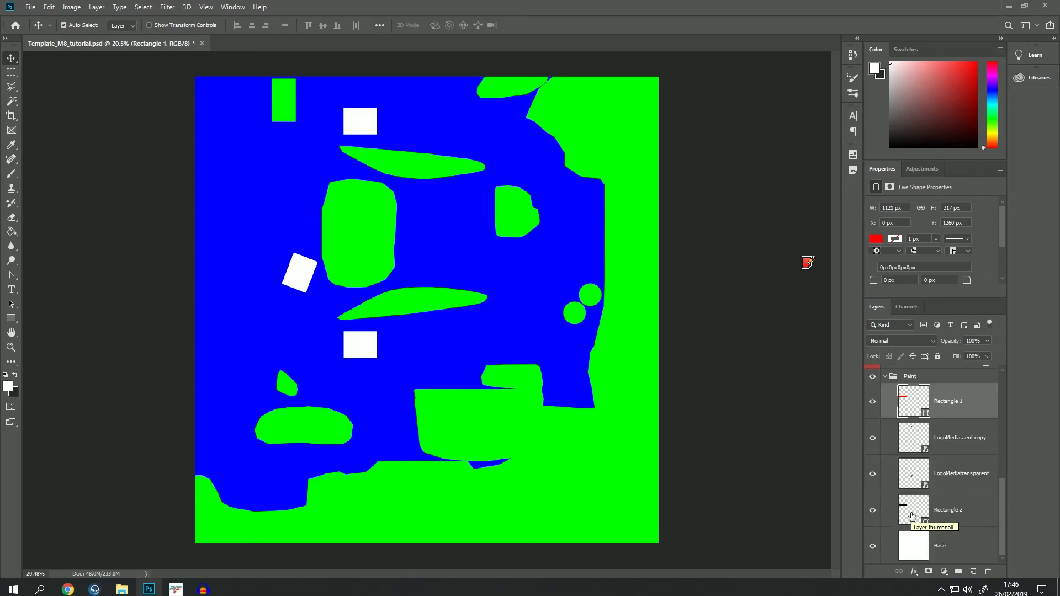
scroll(908, 497, "up", 2)
scroll(925, 388, "up", 1)
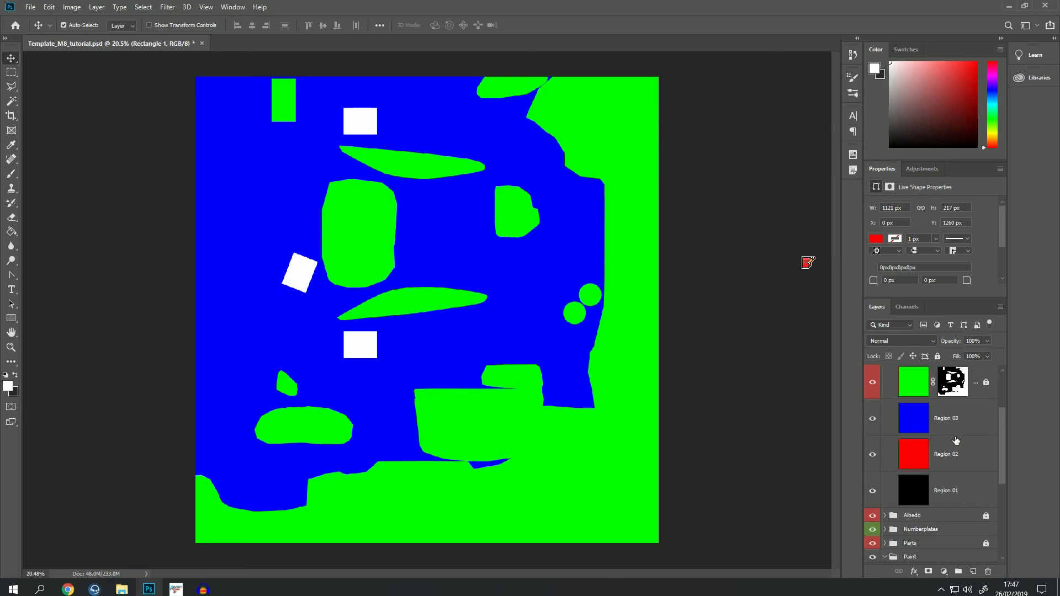
scroll(956, 440, "down", 1)
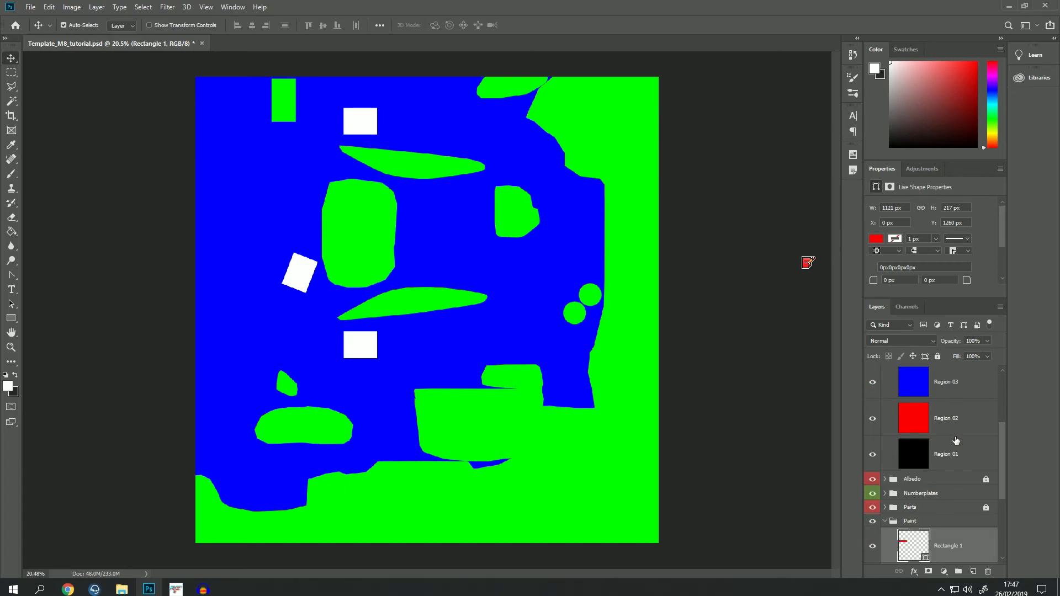
scroll(956, 440, "down", 2)
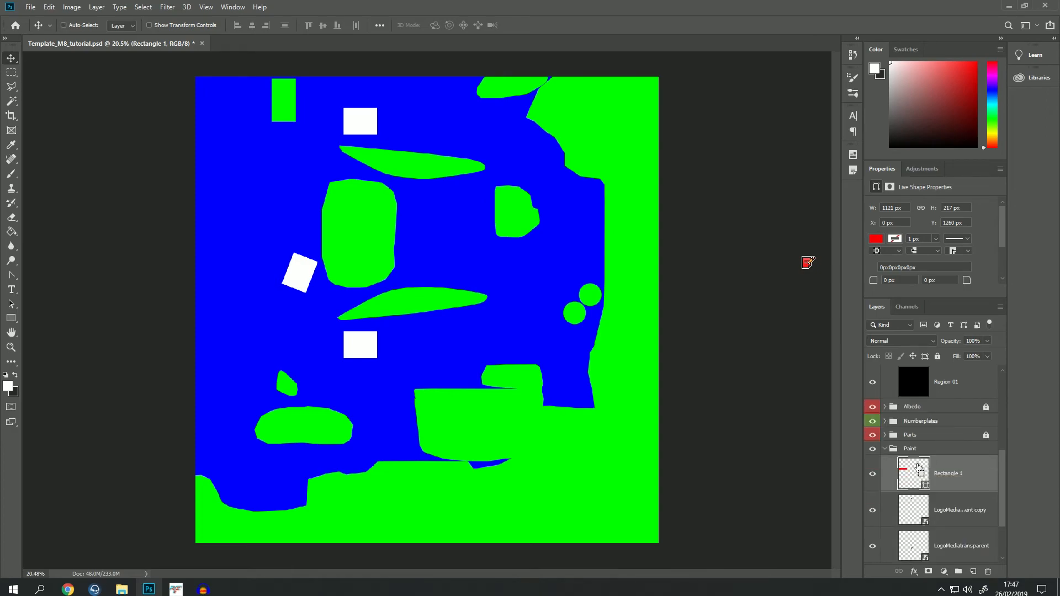
left_click(918, 468, "ctrl")
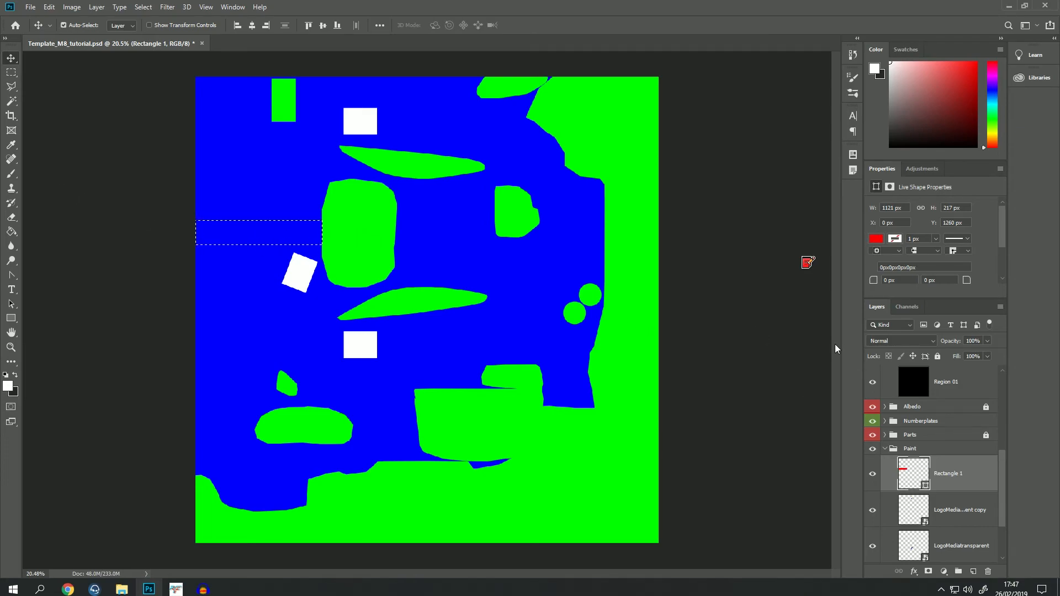
scroll(918, 441, "up", 4)
left_click(928, 452)
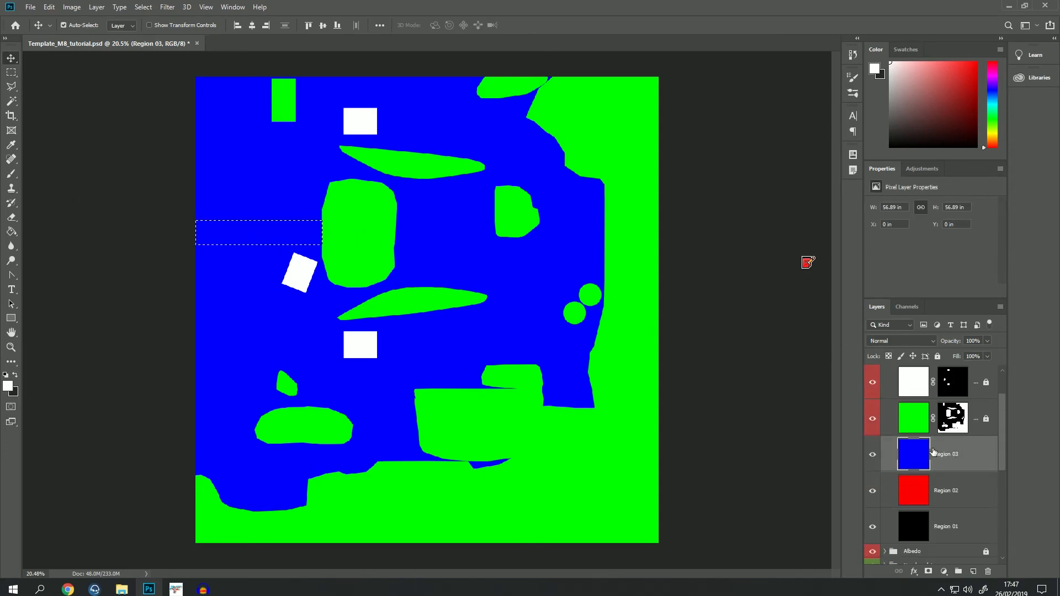
left_click(928, 573)
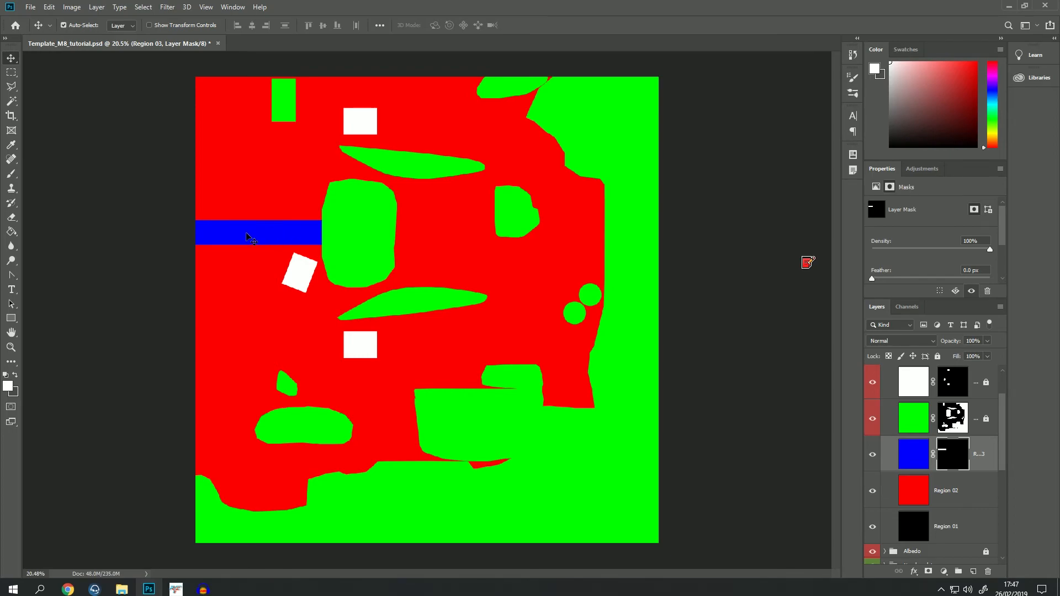
Select the black Rectangle 2 layer in the Paint group
scroll(946, 503, "down", 3)
scroll(947, 503, "down", 1)
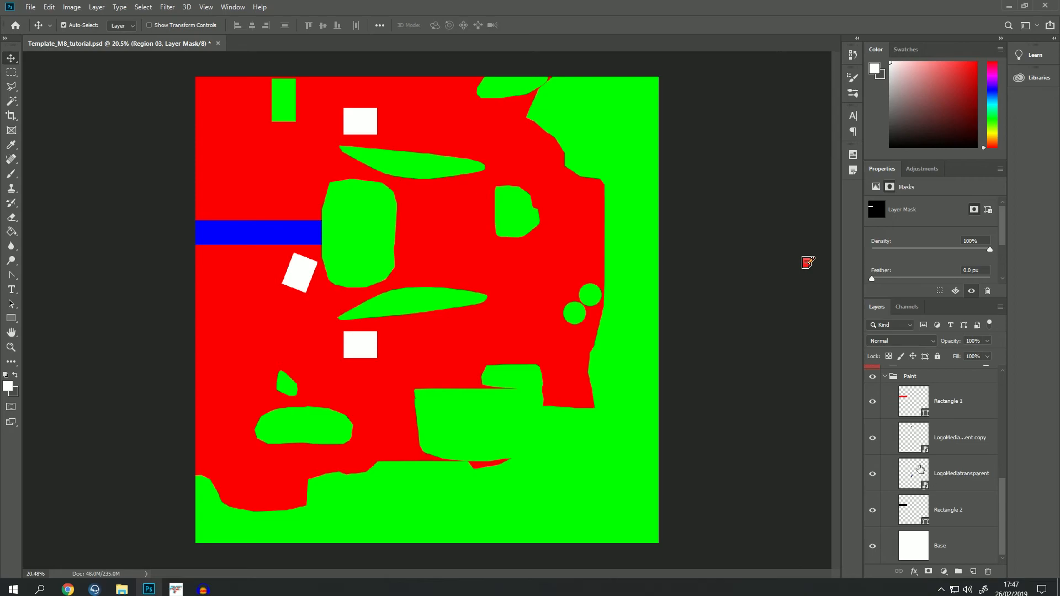
left_click(918, 511)
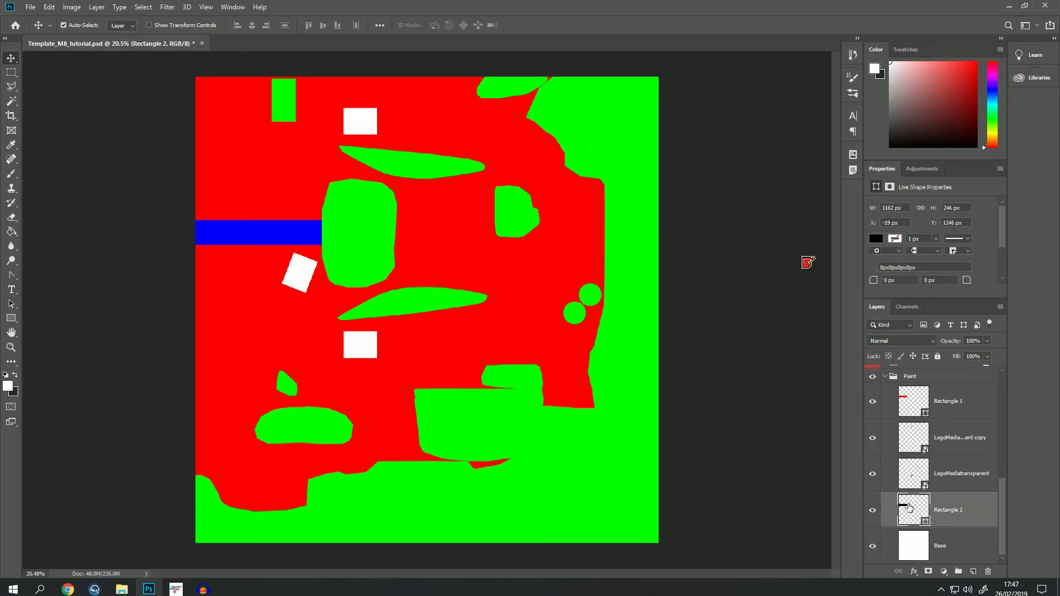
scroll(910, 507, "up", 4)
left_click(921, 457, "ctrl")
scroll(921, 457, "down", 4)
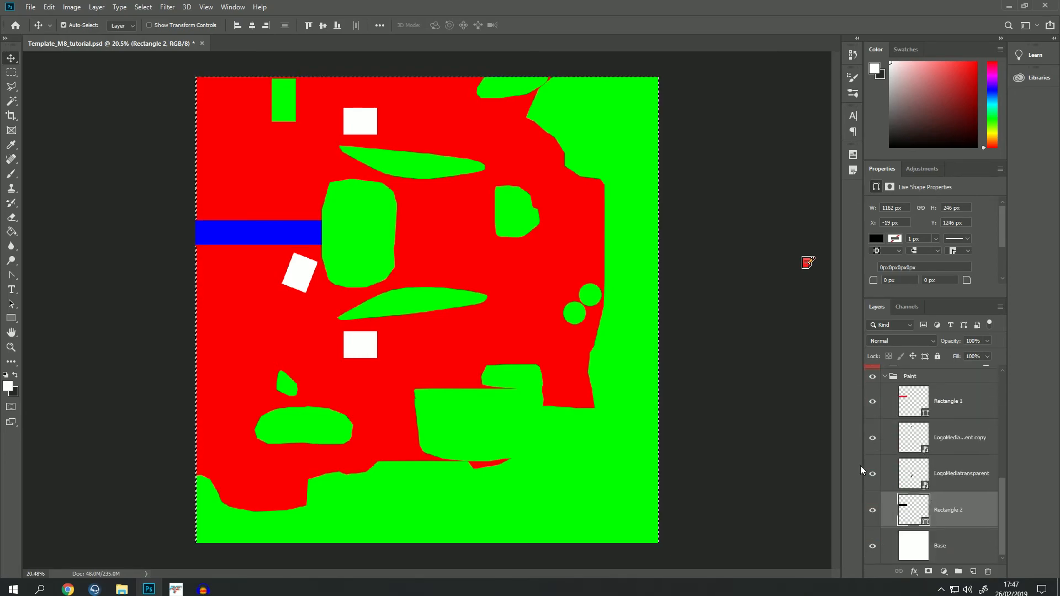
left_click(11, 72)
left_click(221, 144)
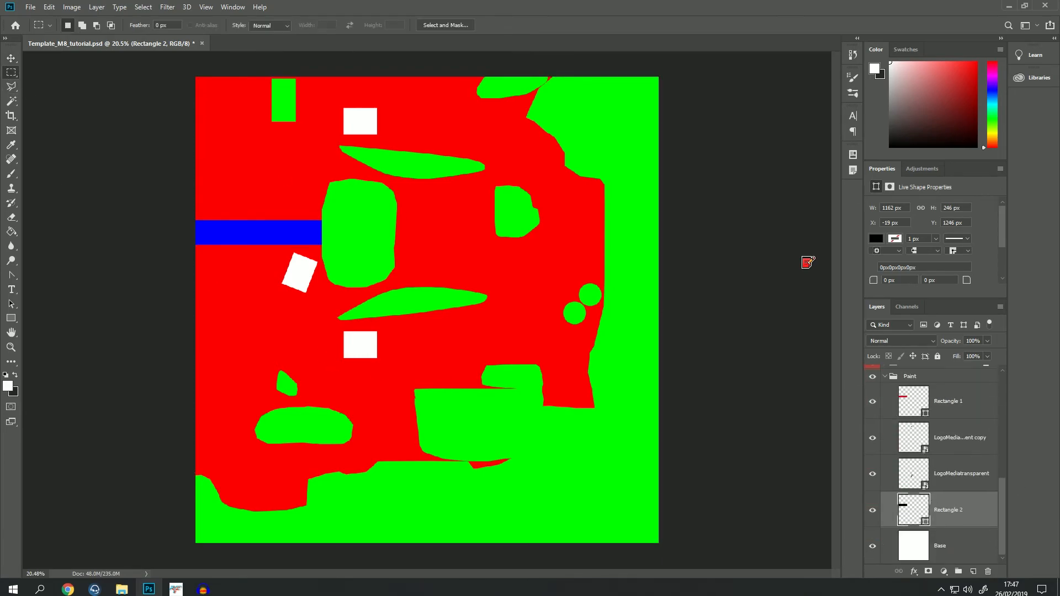
Load the outline of Rectangle 2 as a selection and mask the red Region 02 layer with it
left_click(914, 506, "ctrl")
scroll(914, 507, "up", 4)
scroll(915, 507, "up", 2)
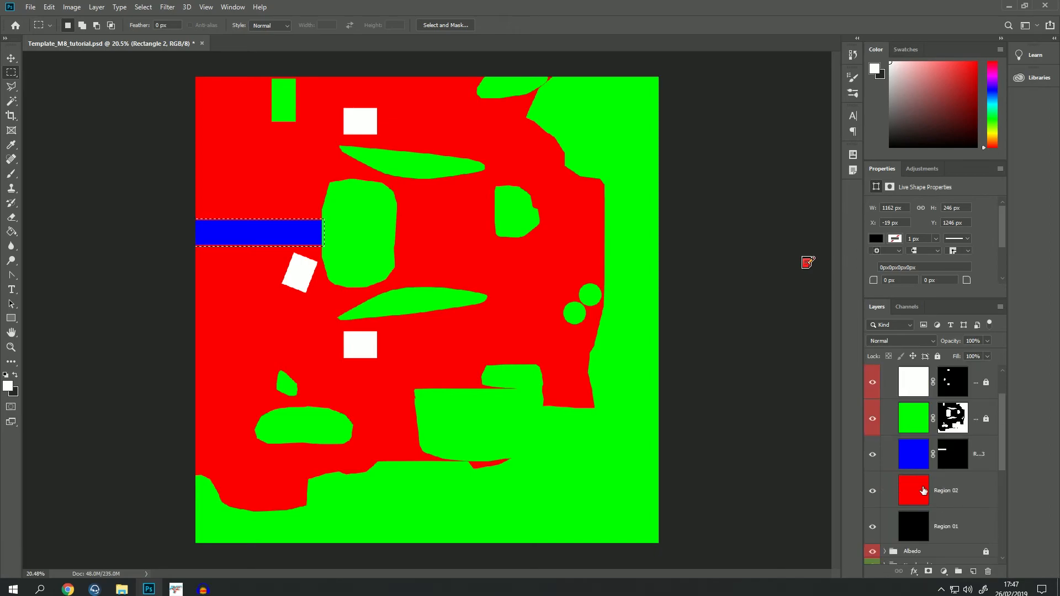
left_click(922, 490)
left_click(928, 572)
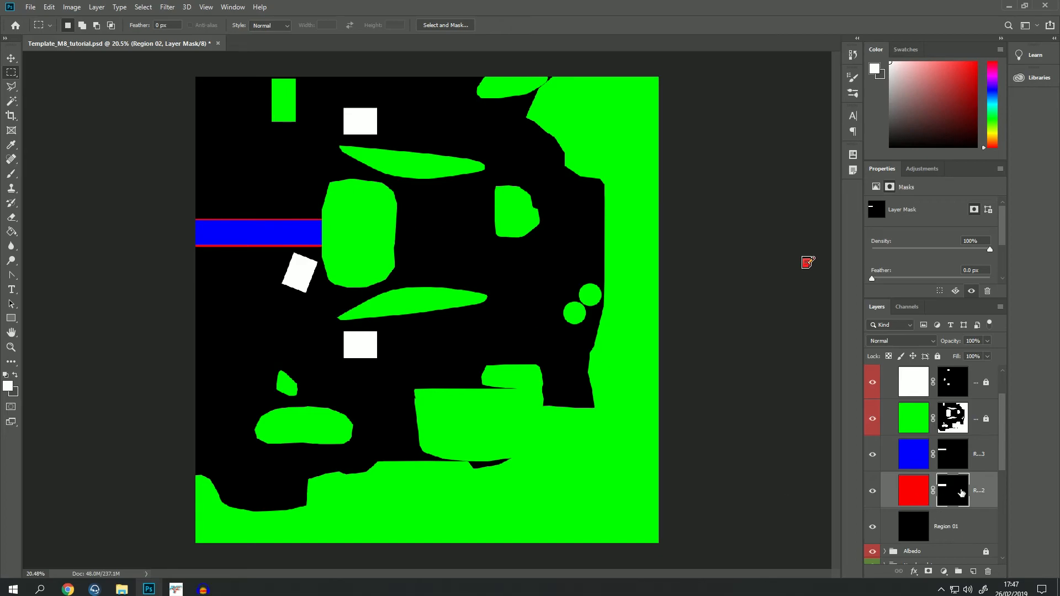
Examine the hood stripe and its borders up close, comparing region map and paint by toggling the Region group's visibility
scroll(192, 215, "up", 3)
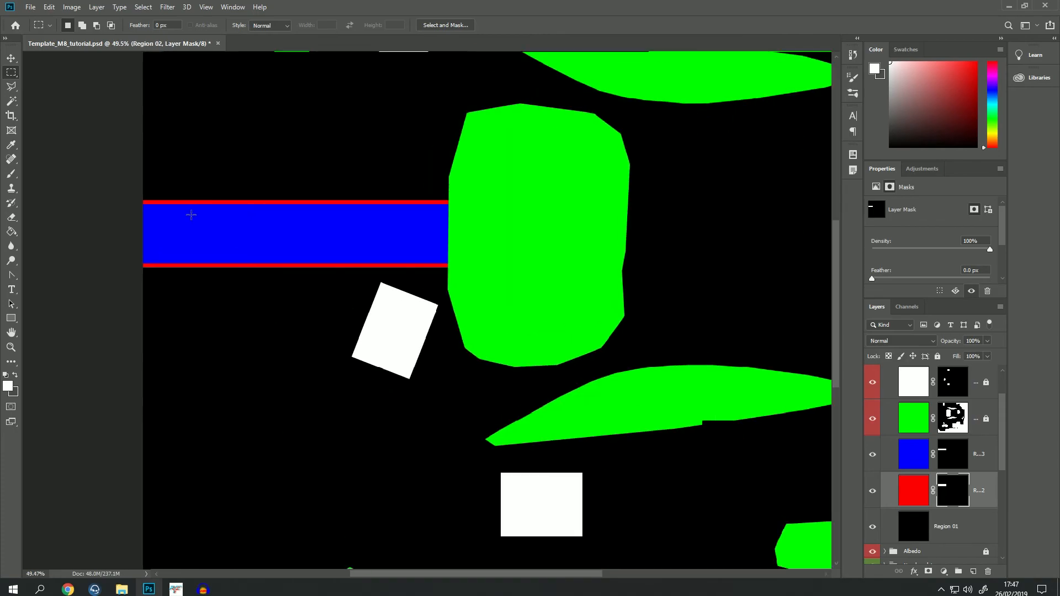
scroll(192, 215, "up", 3)
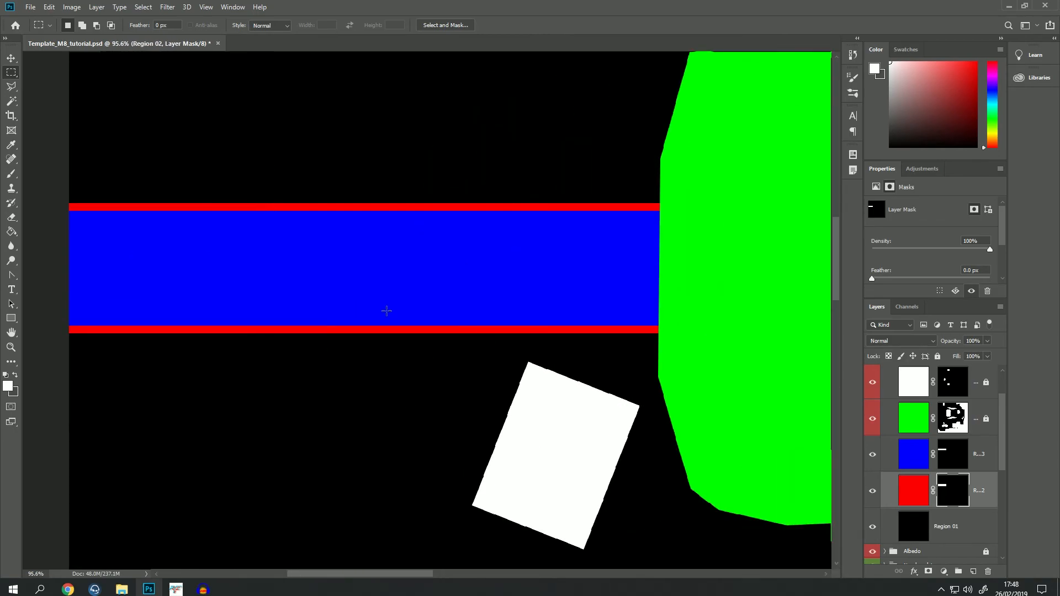
scroll(409, 323, "up", 2)
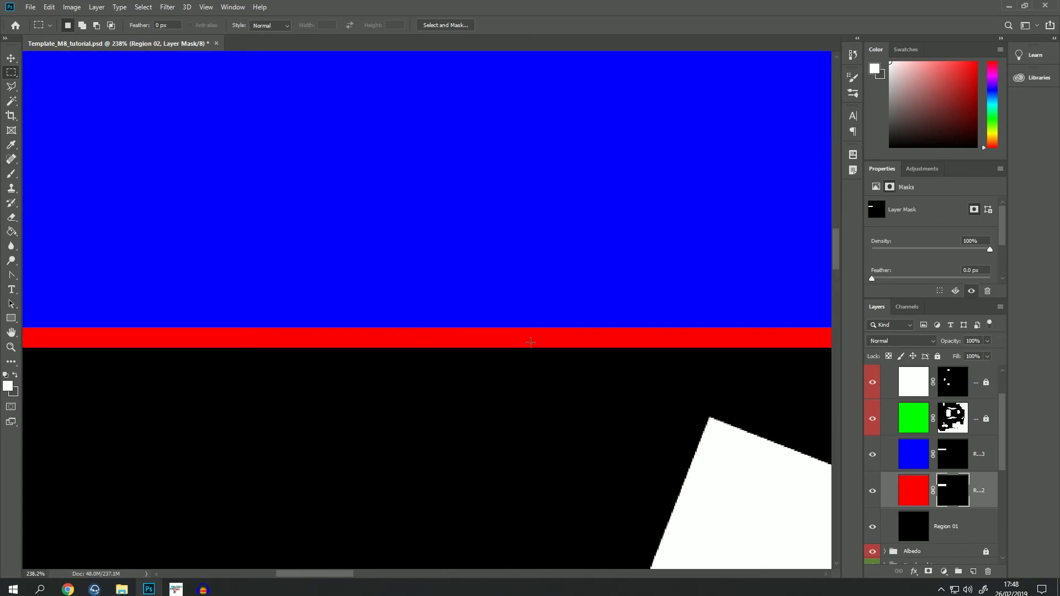
scroll(491, 338, "up", 2)
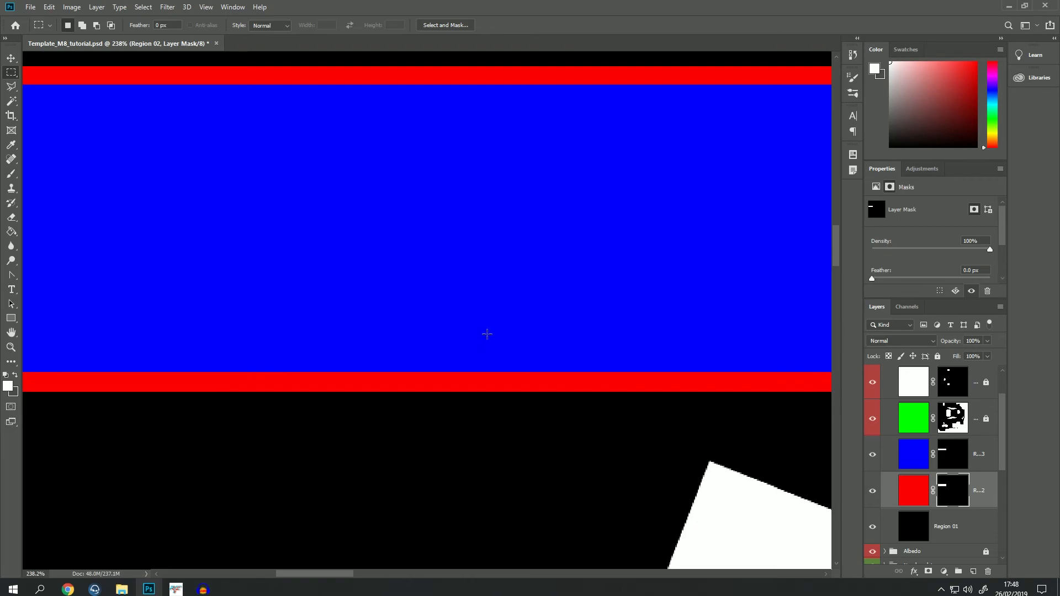
scroll(887, 406, "up", 2)
left_click(873, 409)
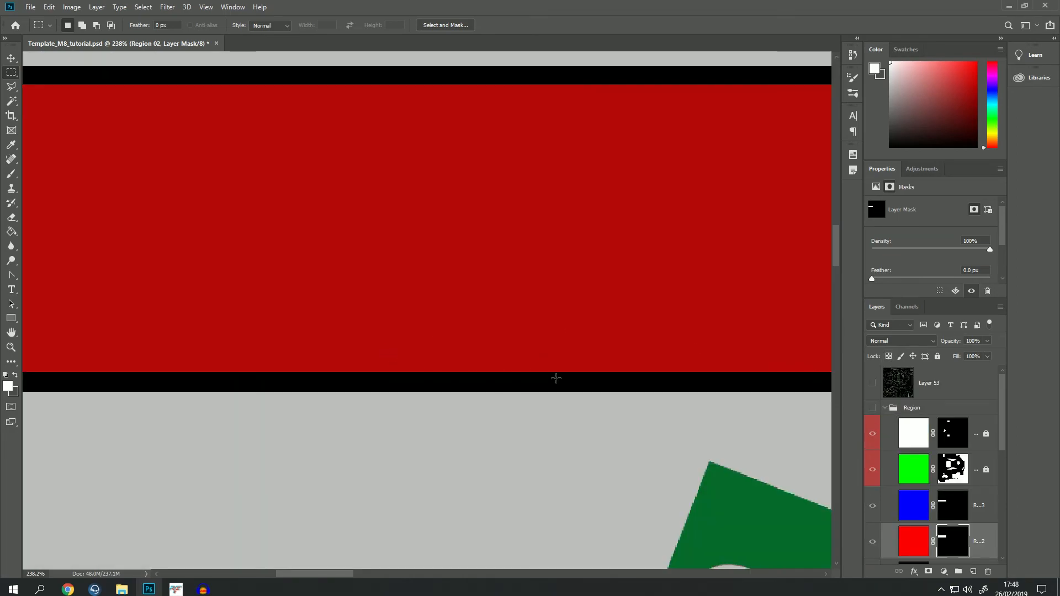
left_click(866, 410)
scroll(338, 238, "down", 15)
scroll(338, 238, "up", 2)
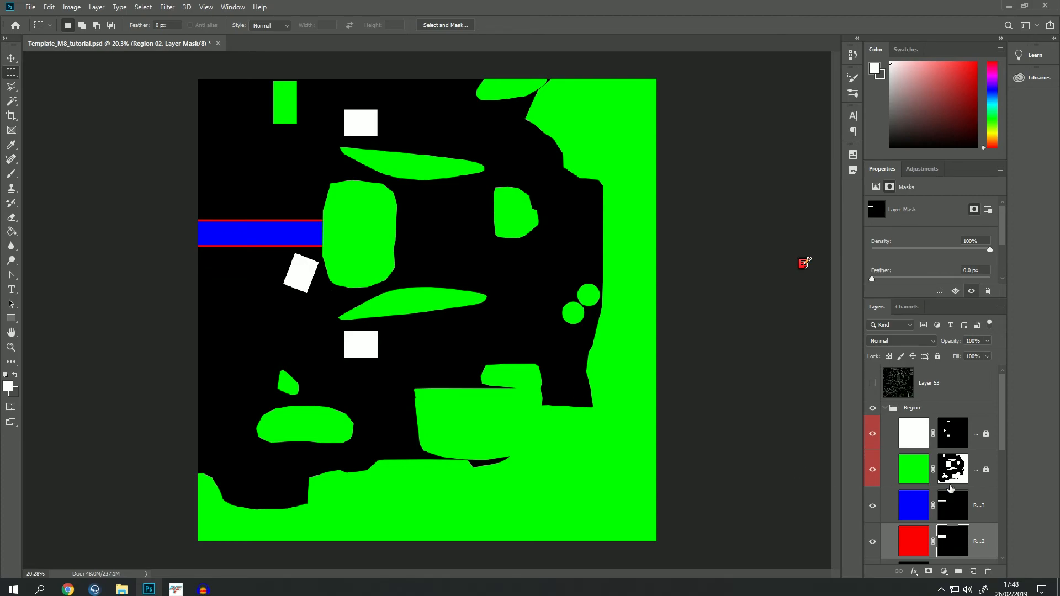
Load a combined selection of both MEDIA logos and the Hood, Right and Left number plates
scroll(950, 489, "down", 5)
left_click(914, 493)
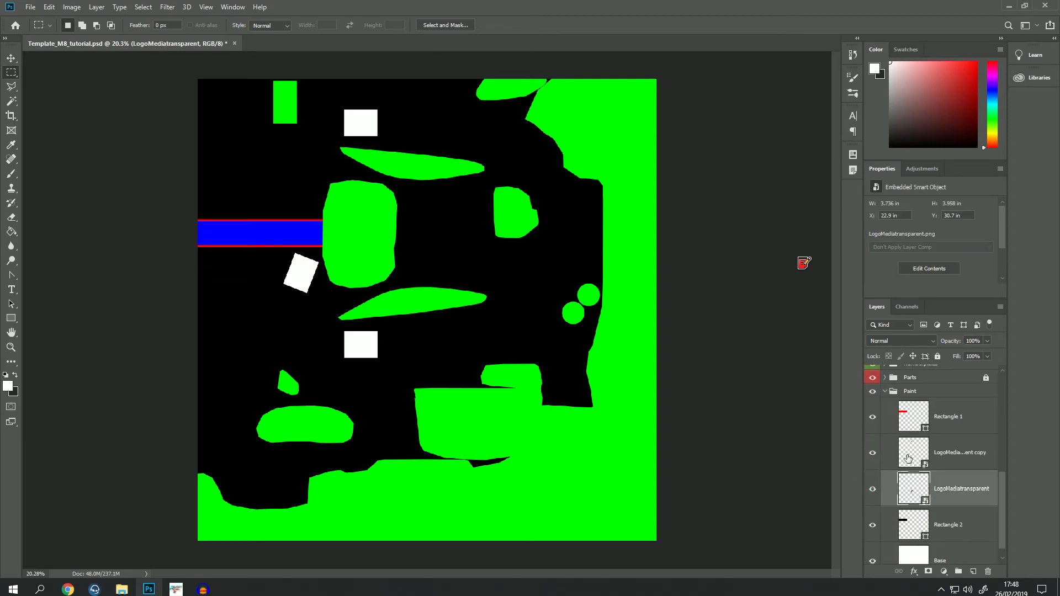
left_click(909, 459, "ctrl")
left_click(921, 484, "ctrl+shift")
scroll(941, 498, "up", 1)
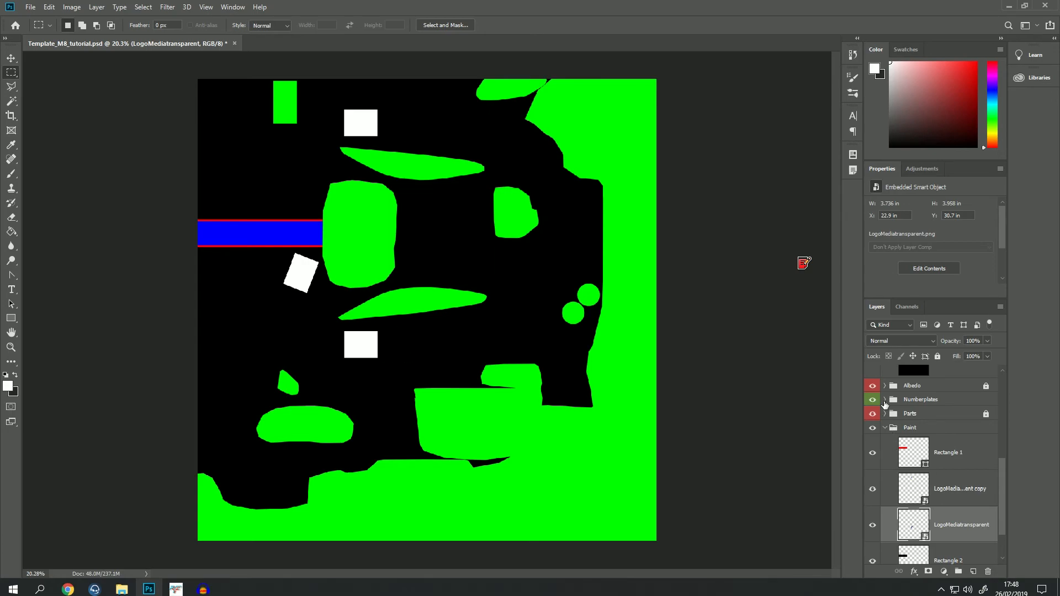
left_click(885, 400)
left_click(911, 429, "ctrl+shift")
left_click(918, 470, "ctrl+shift")
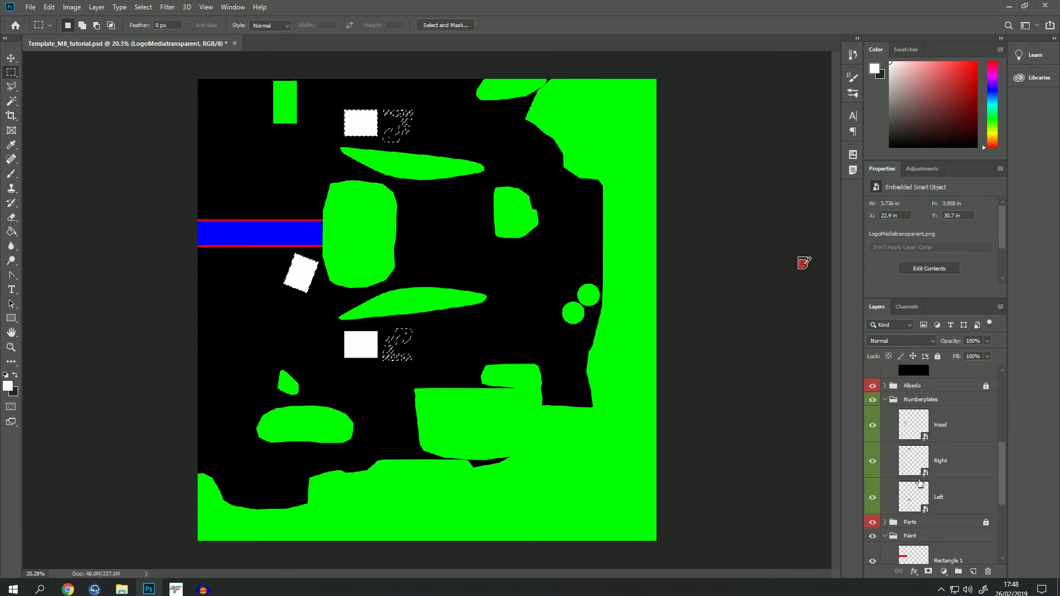
left_click(919, 502, "ctrl+shift")
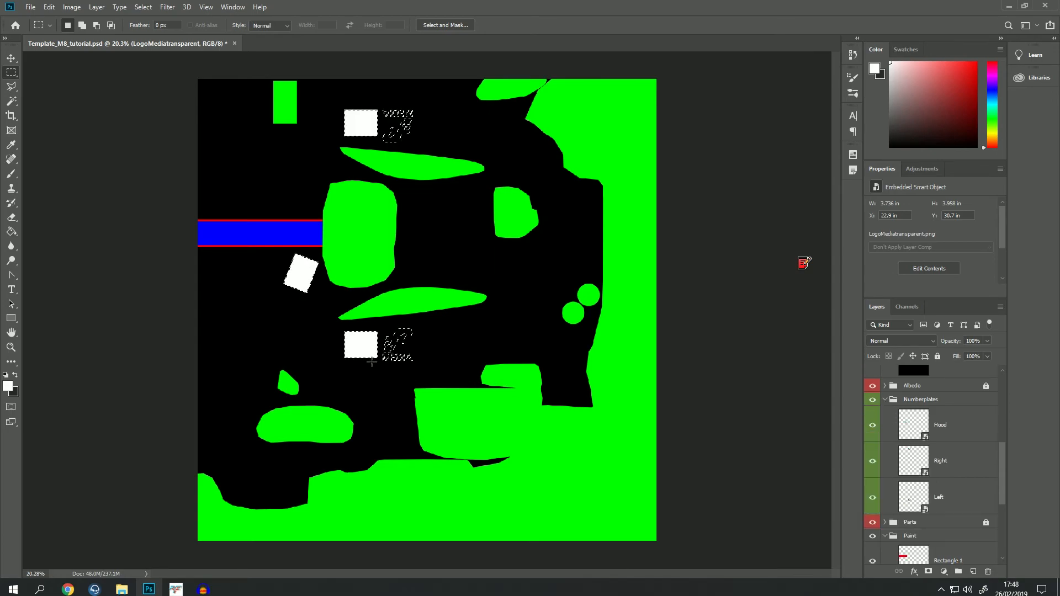
Unlock the white Region 05 layer, delete its mask and add a new one from the logo and number plate selection
scroll(953, 485, "up", 4)
scroll(953, 484, "up", 2)
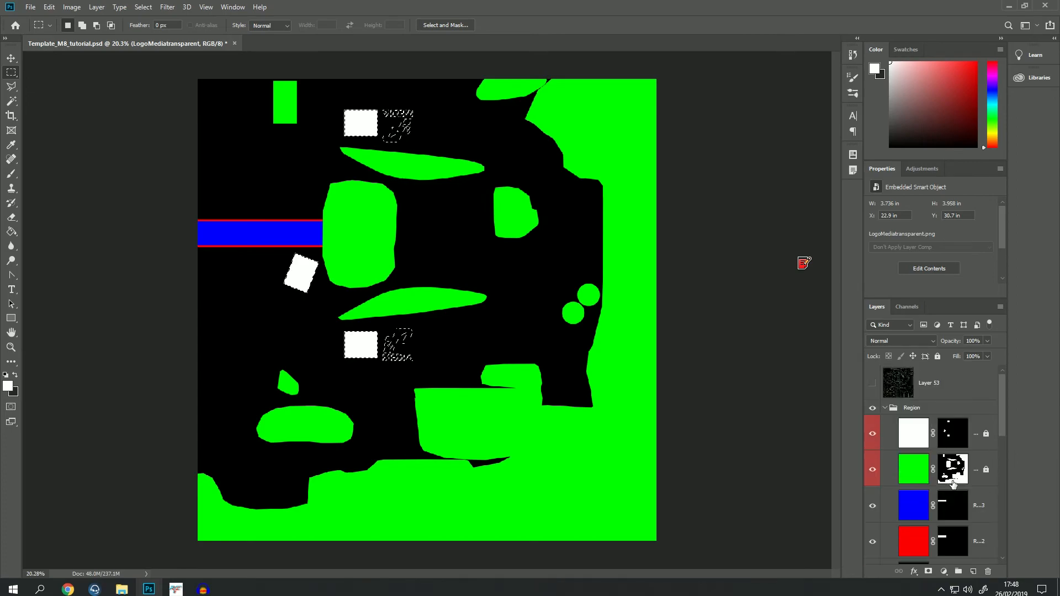
left_click(949, 436)
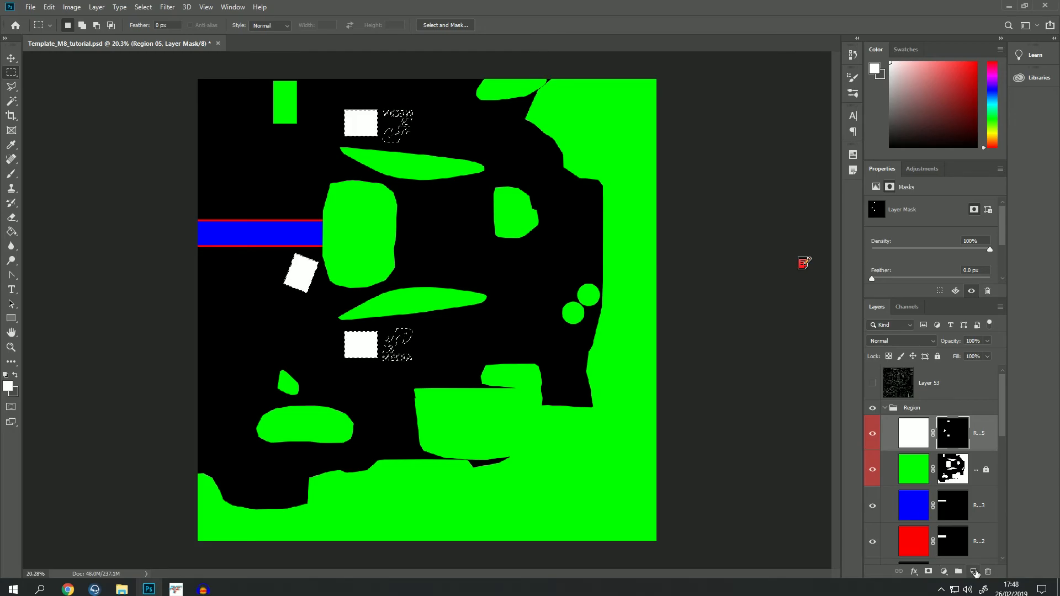
right_click(942, 437)
left_click(978, 459)
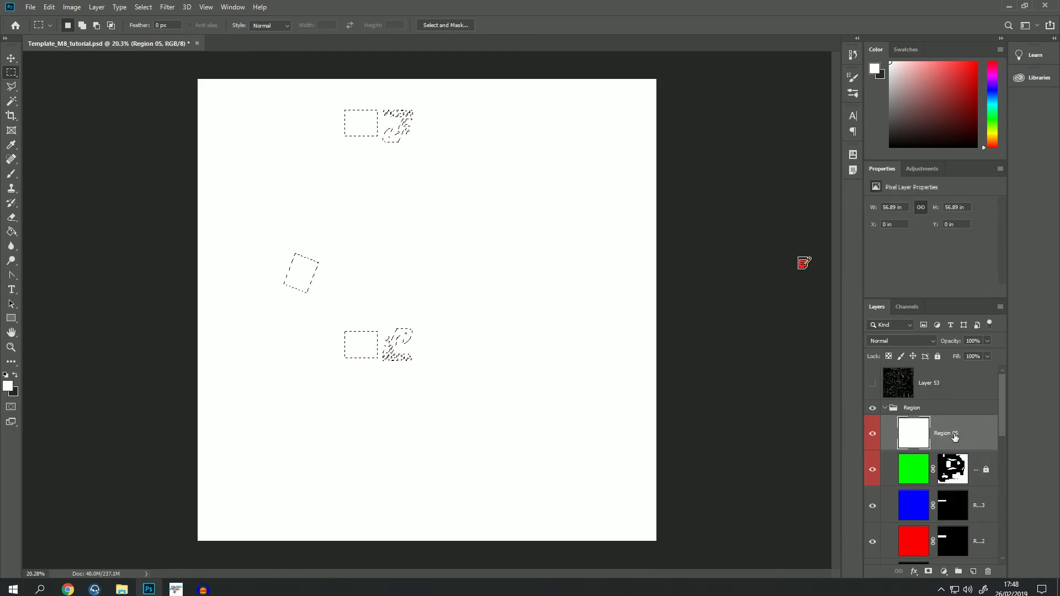
left_click(928, 573)
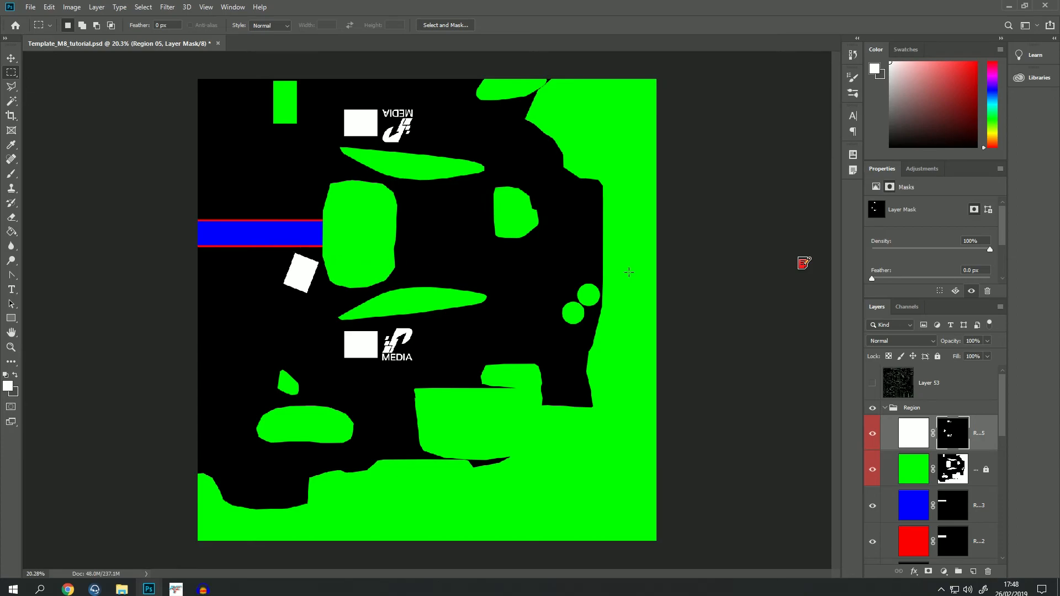
Look over the layer stack, collapse the Region group and hide it to show the painted livery
scroll(933, 472, "down", 3)
scroll(932, 472, "up", 3)
scroll(932, 472, "down", 3)
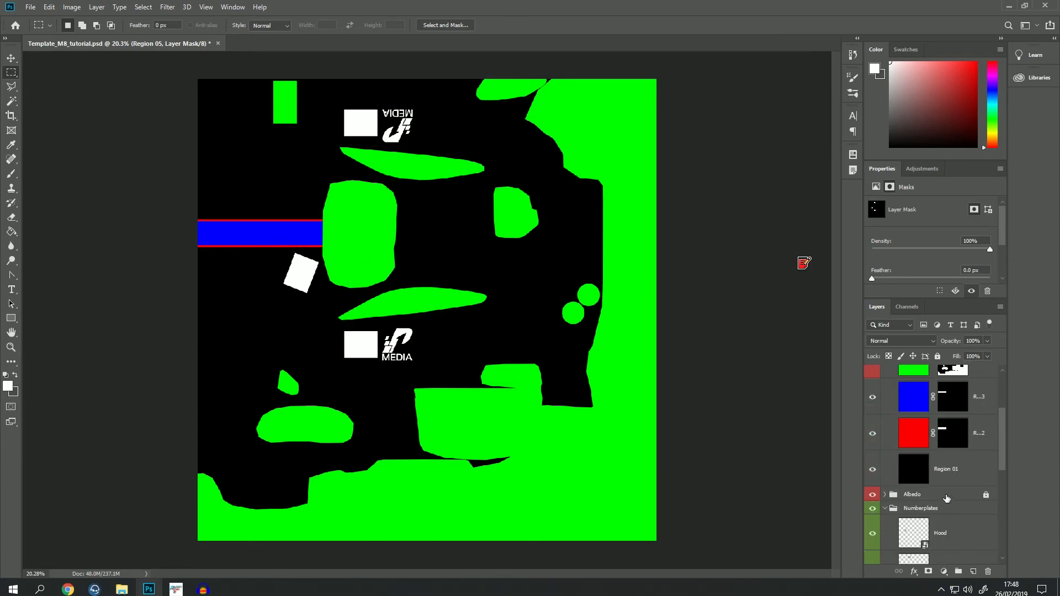
scroll(932, 472, "down", 3)
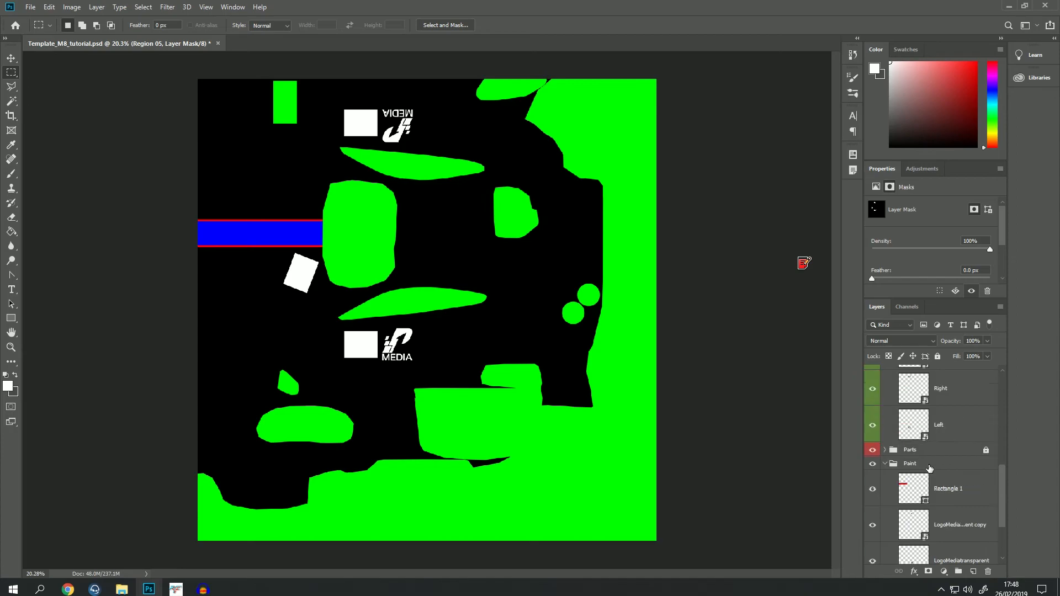
scroll(932, 472, "up", 3)
scroll(903, 418, "up", 3)
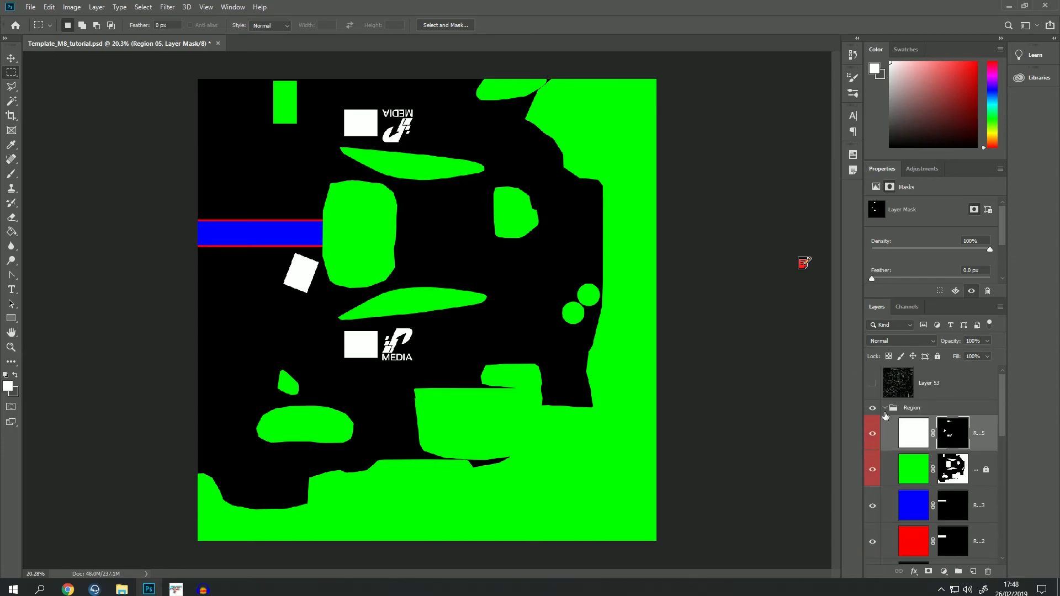
left_click(885, 409)
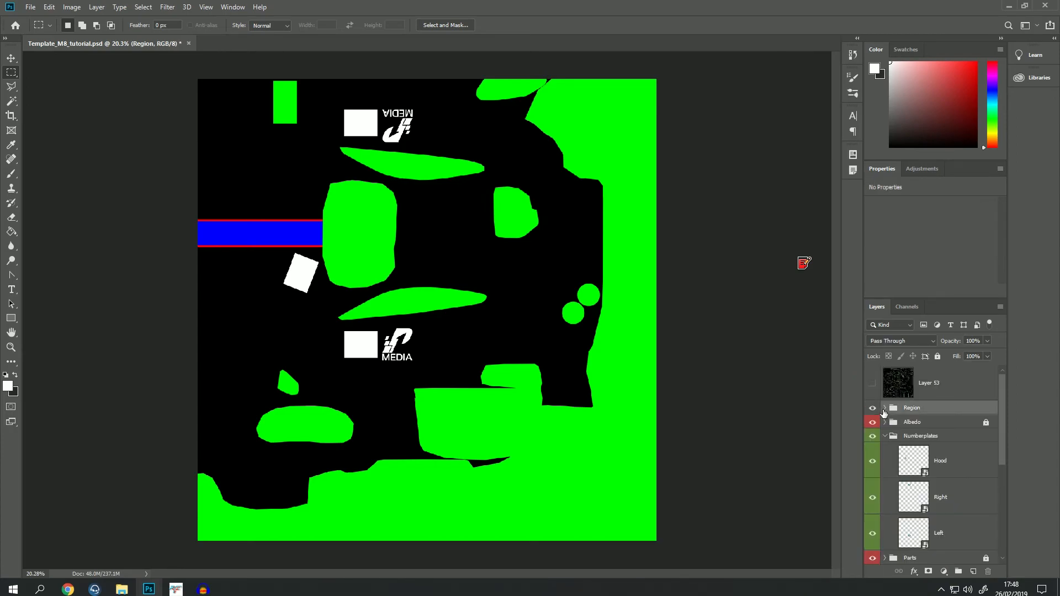
left_click(873, 409)
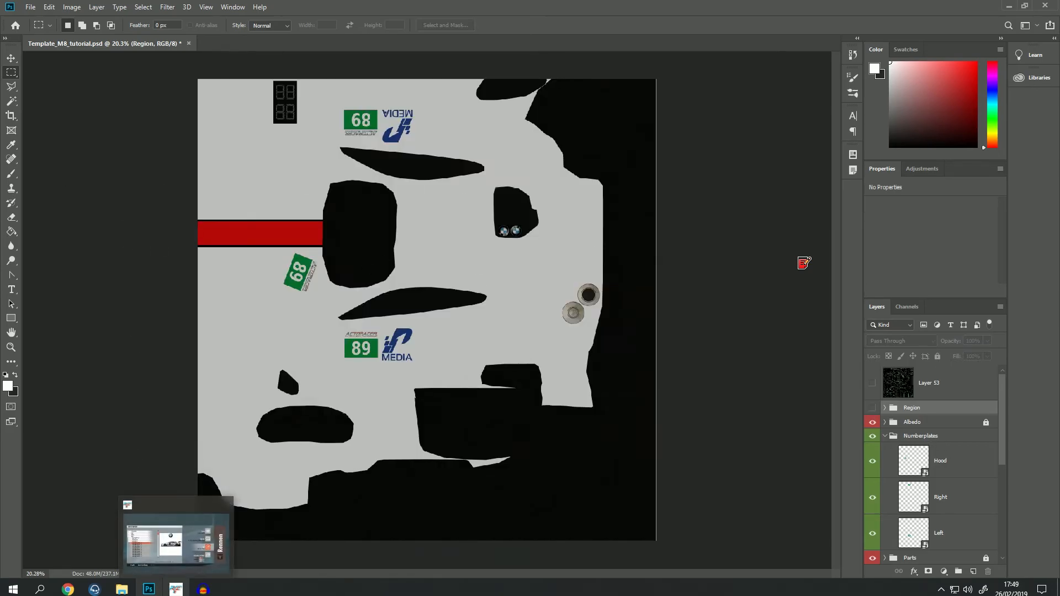
Switch to rFactor 2 and bring up the BMW M8 GTE in the showroom view
left_click(176, 589)
left_click(221, 509)
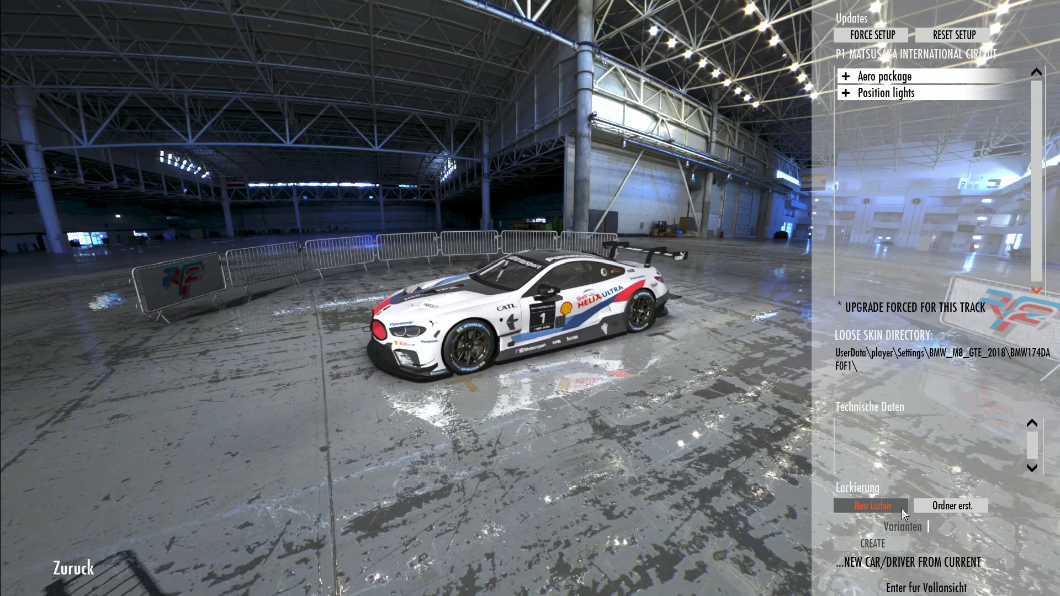
Create the loose skin folder for the BMW M8 GTE and open BMW_M8_GTE_2018\BMW174DAF0F1 in the file browser
left_click_drag(710, 360, 316, 229)
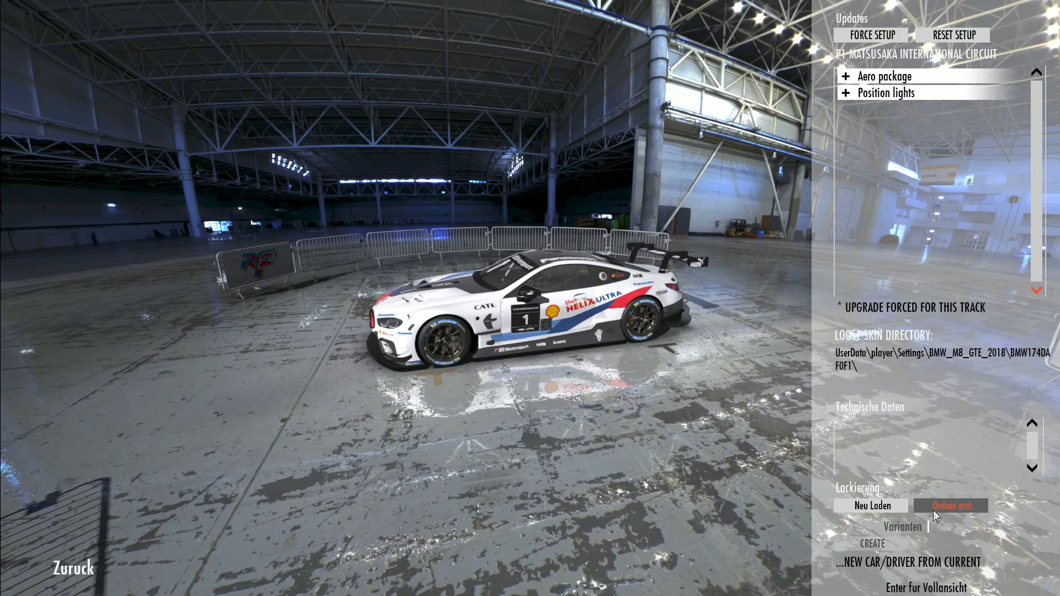
left_click(933, 510)
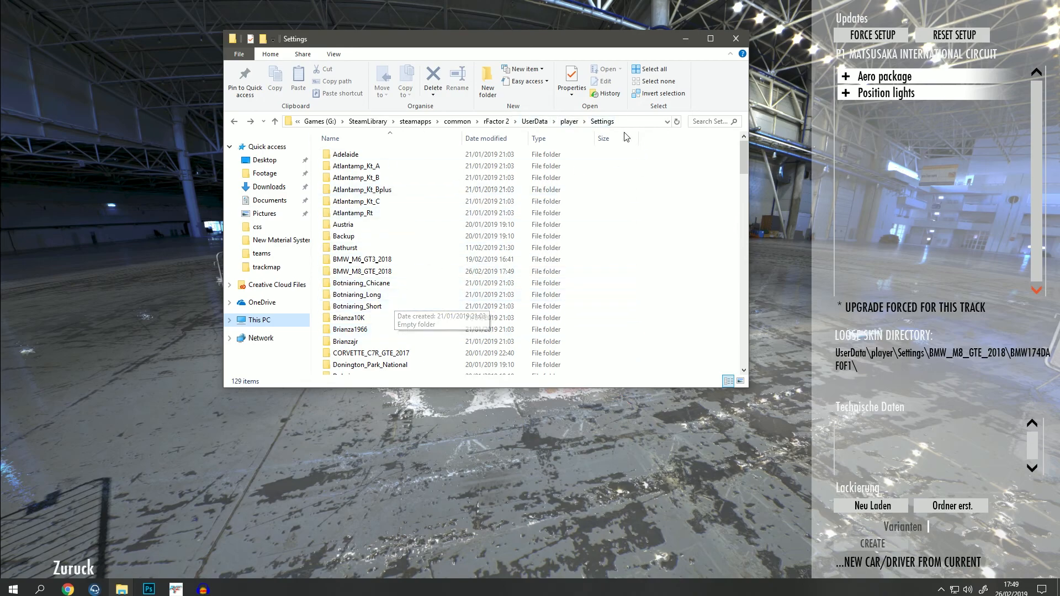
double_click(377, 274)
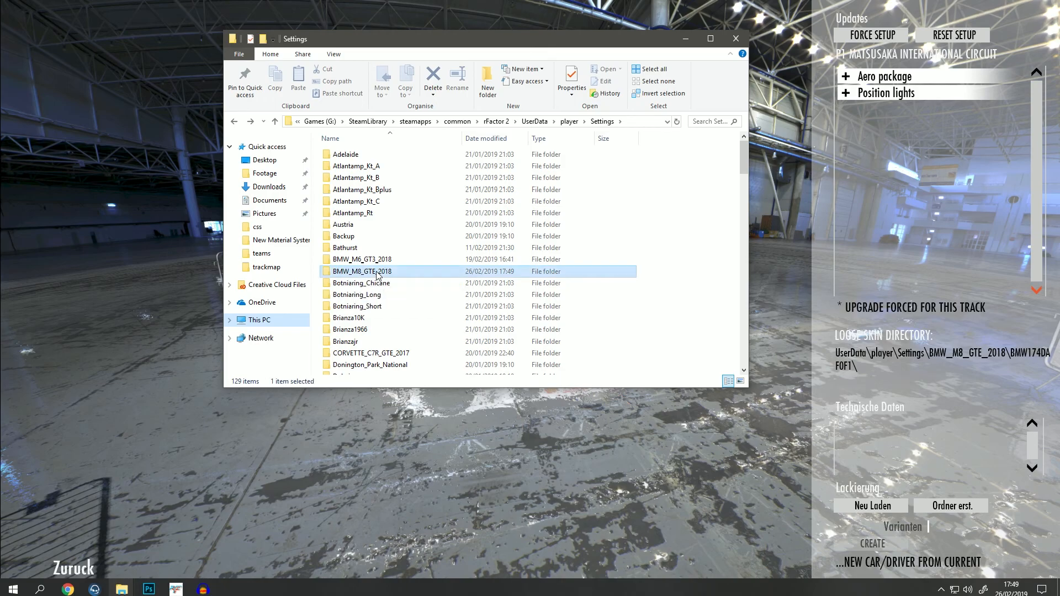
double_click(348, 155)
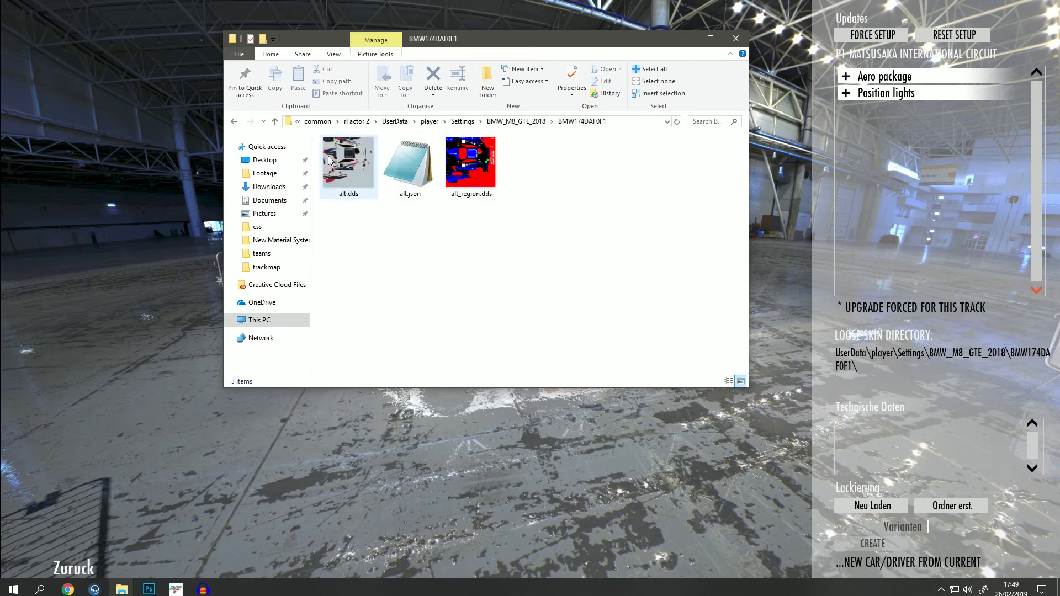
Examine the skin folder's alt.dds, alt.json and alt_region.dds files and move the window aside
left_click(348, 168)
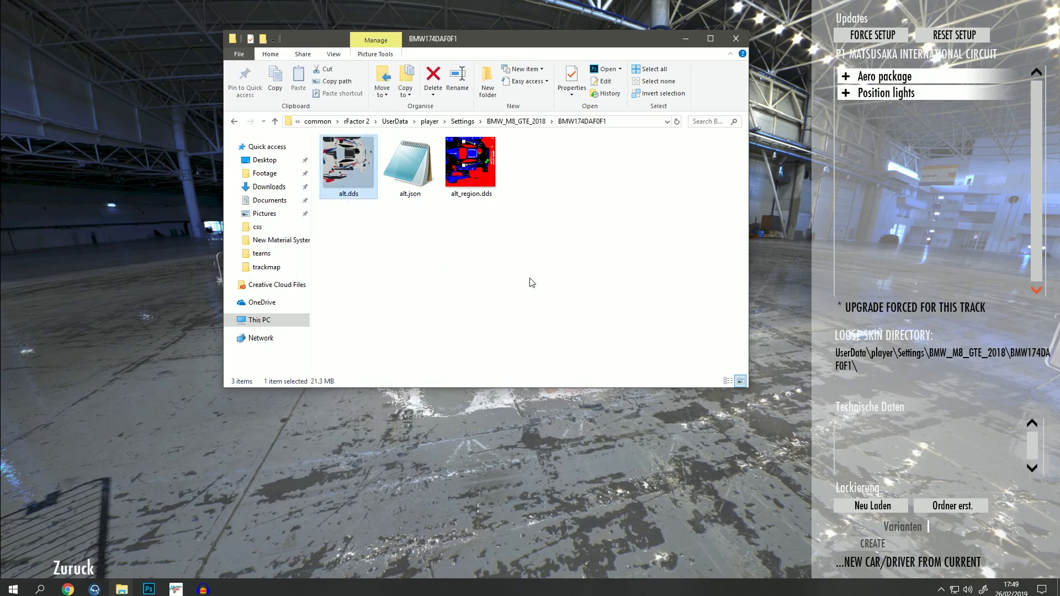
left_click(403, 177)
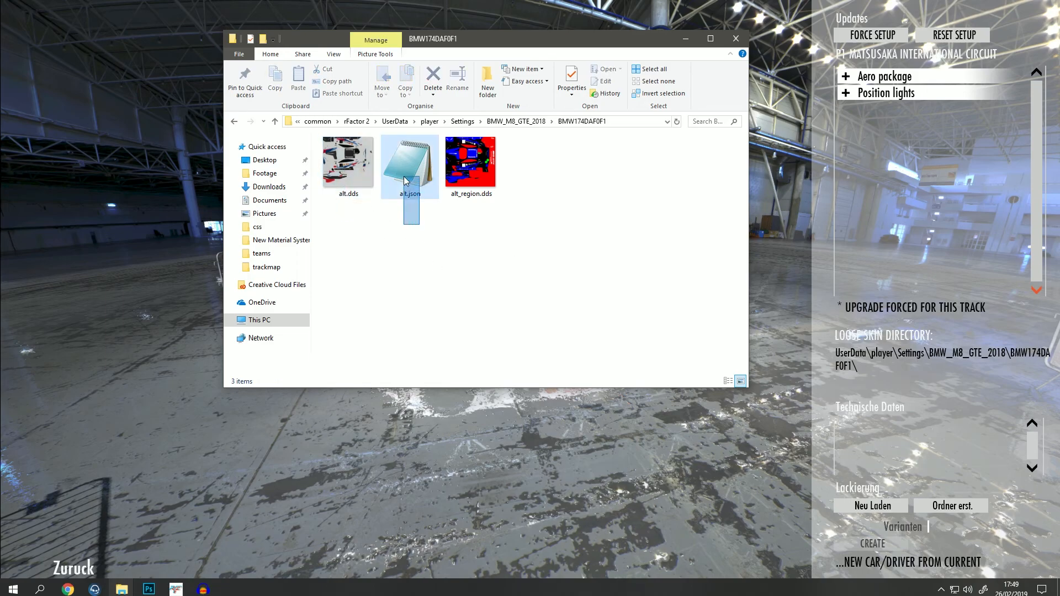
left_click(466, 173)
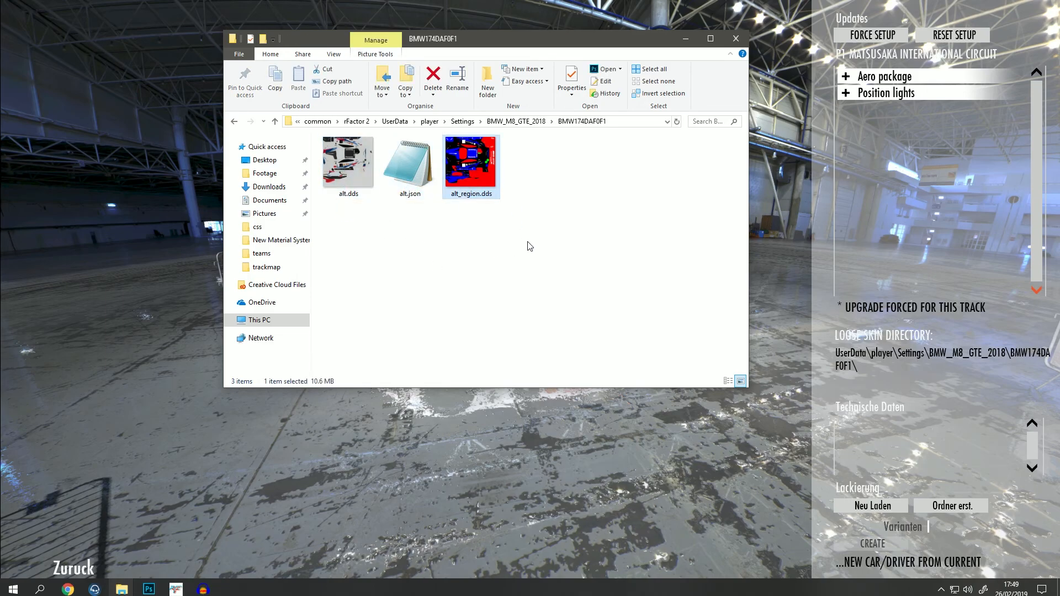
left_click(526, 223)
mouse_move(532, 238)
left_mouse_down()
mouse_move(381, 135)
mouse_move(324, 135)
mouse_move(514, 234)
left_mouse_up()
left_click_drag(443, 40, 361, 23)
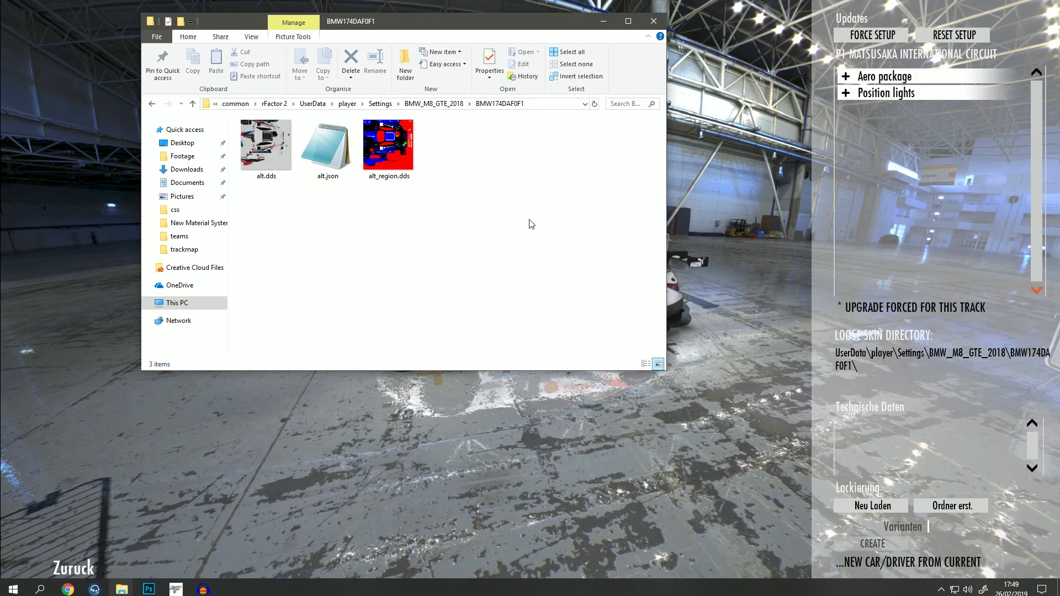
Switch to Photoshop and collapse the Numberplates group in the livery template
left_click(149, 589)
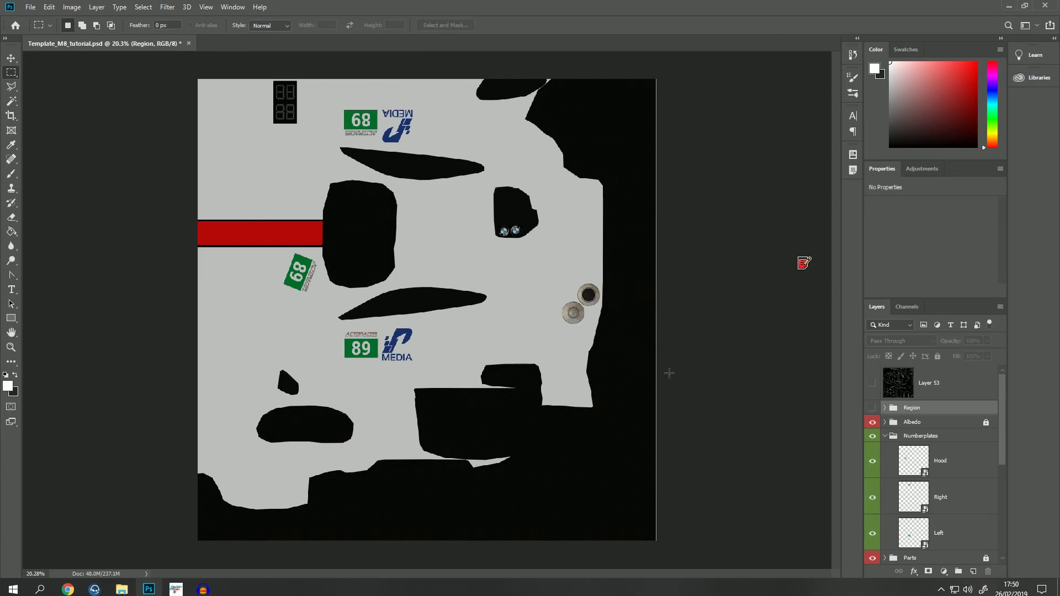
left_click(885, 437)
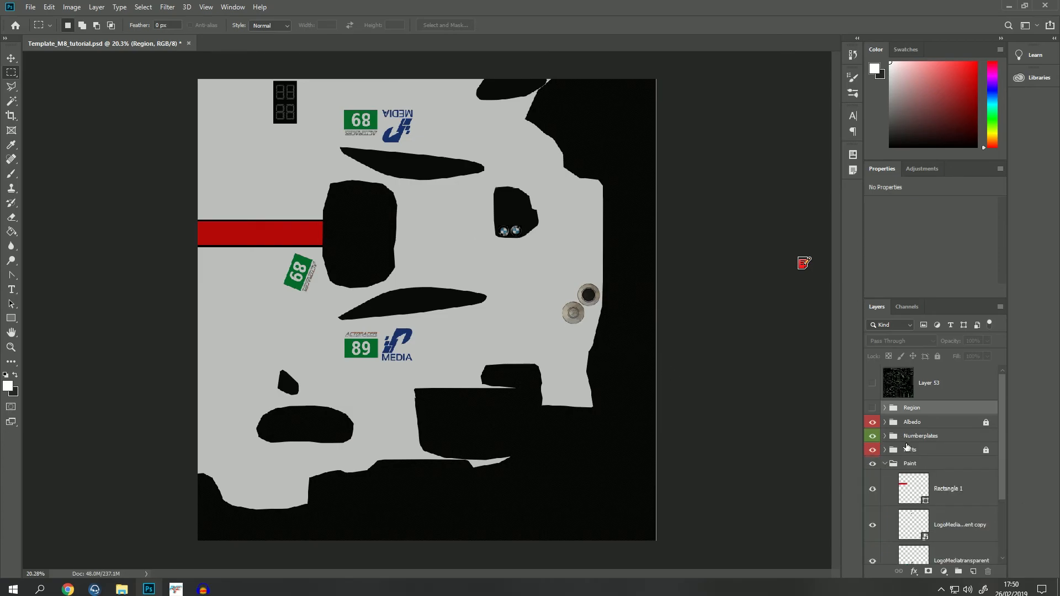
scroll(906, 446, "down", 2)
scroll(906, 446, "up", 2)
Start saving the painted livery under another format, choosing D3D/DDS as the file type
left_click(30, 6)
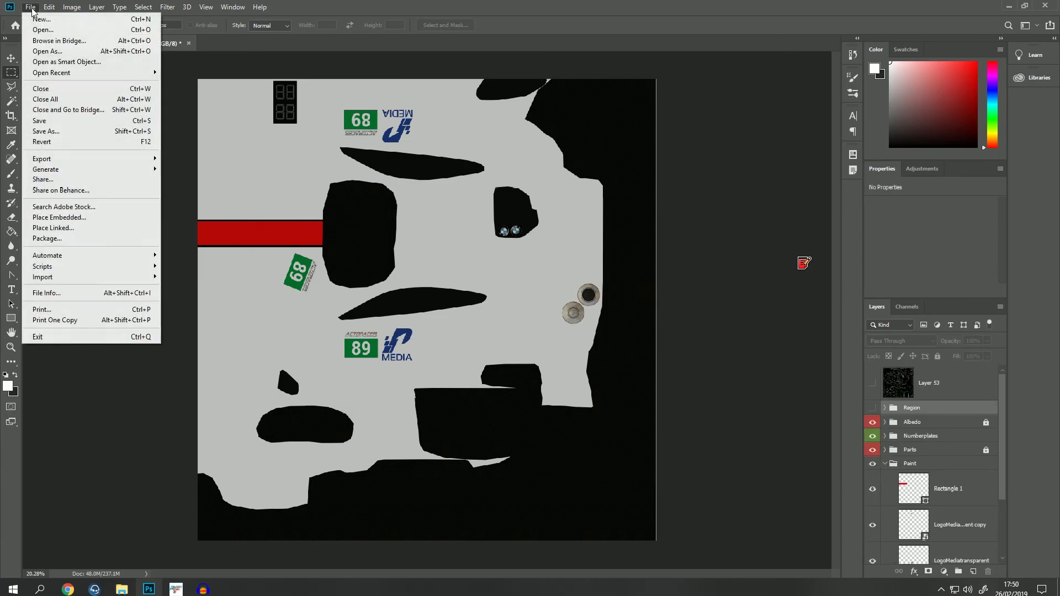
left_click(58, 131)
left_click(248, 331)
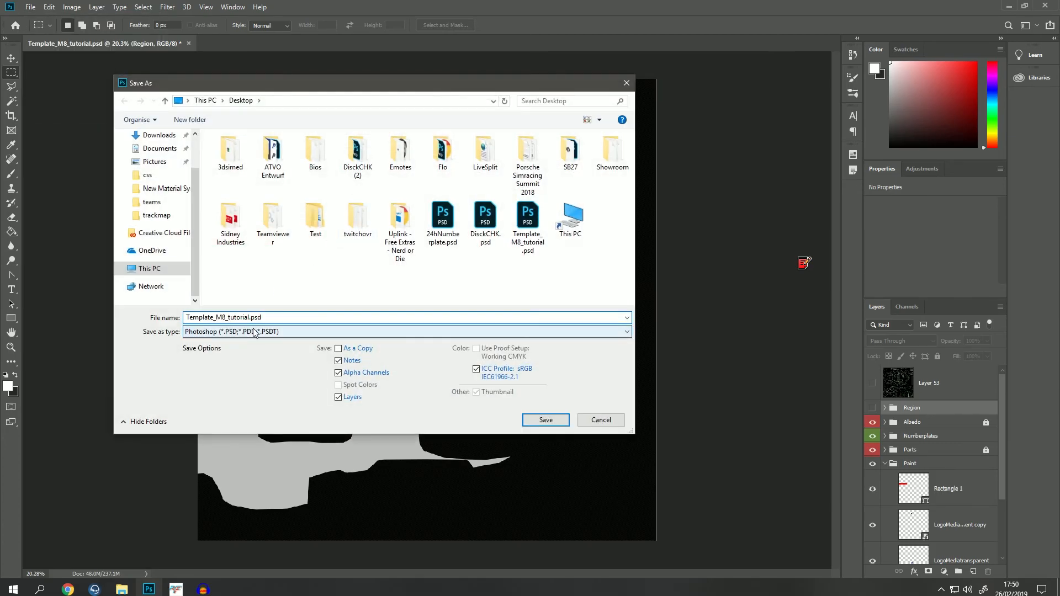
left_click(248, 376)
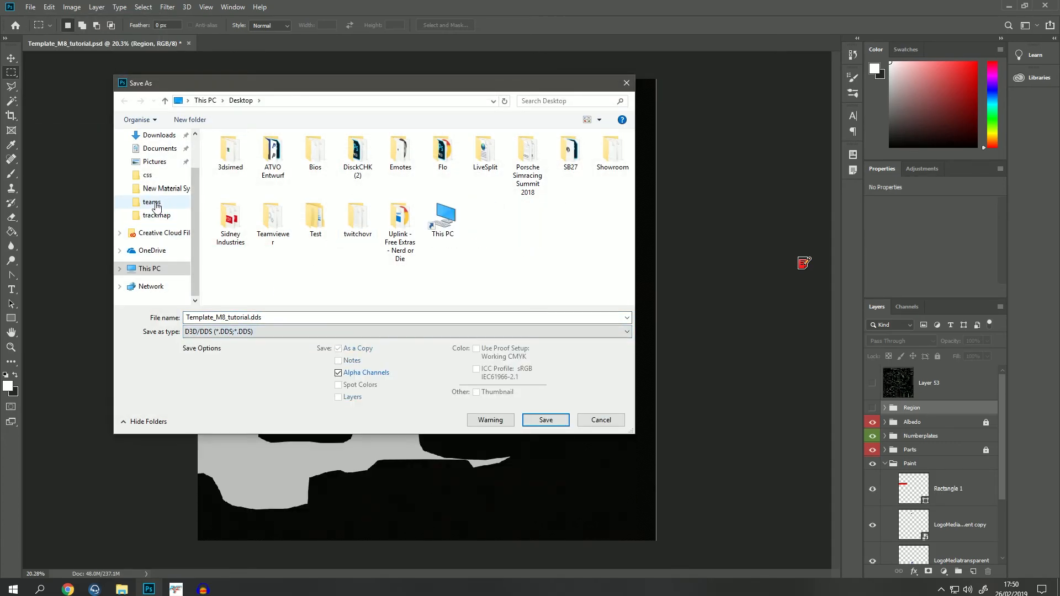
Set the livery's save location to SteamLibrary\steamapps\common\rFactor 2 on the Games (G:) drive
left_click(153, 269)
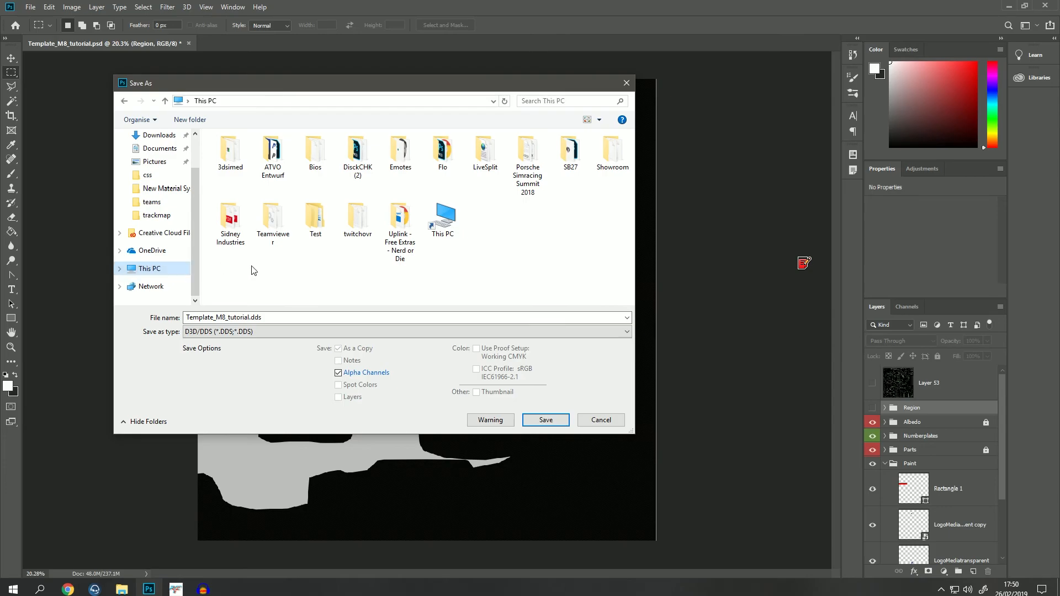
scroll(449, 253, "down", 3)
double_click(271, 237)
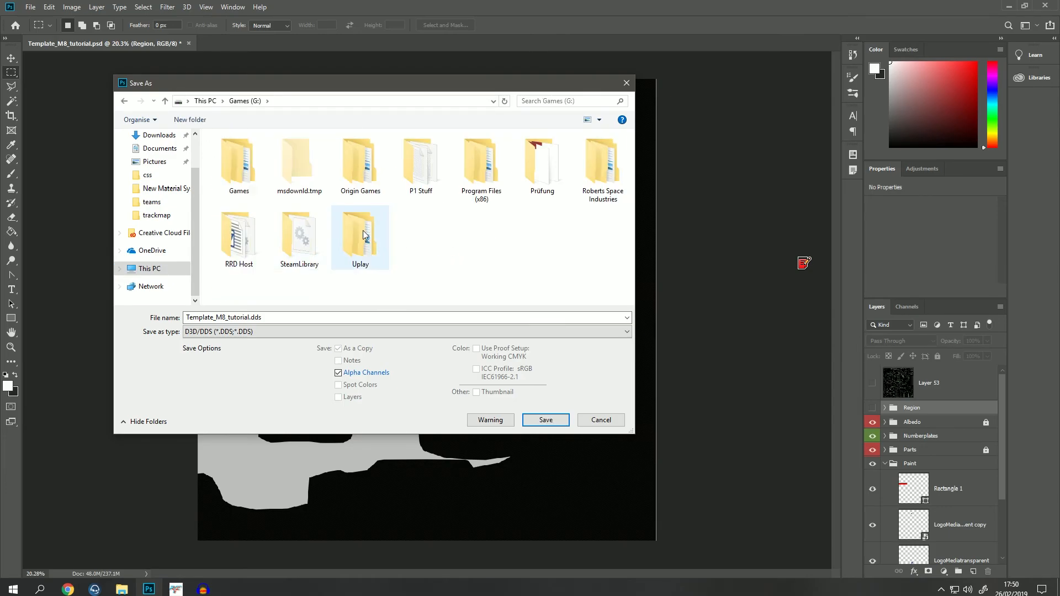
left_click(314, 217)
double_click(315, 220)
double_click(259, 161)
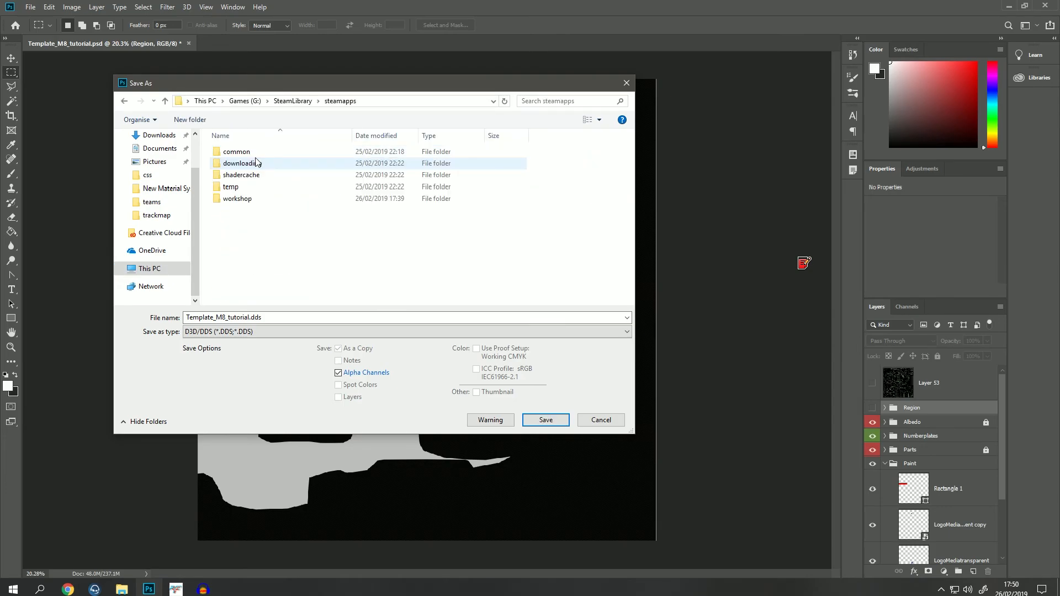
double_click(256, 154)
scroll(257, 261, "down", 1)
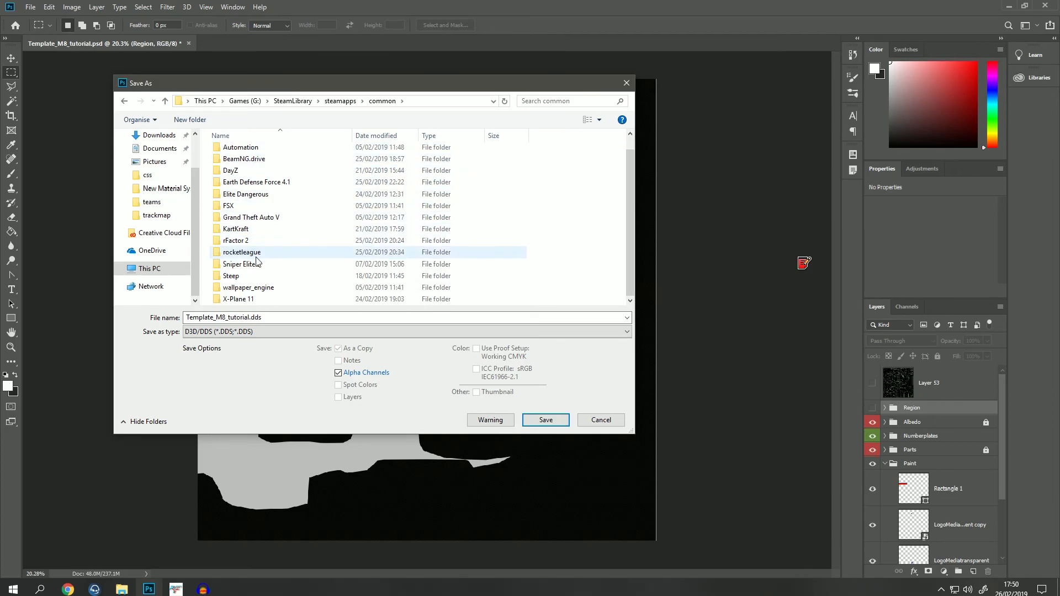
double_click(237, 240)
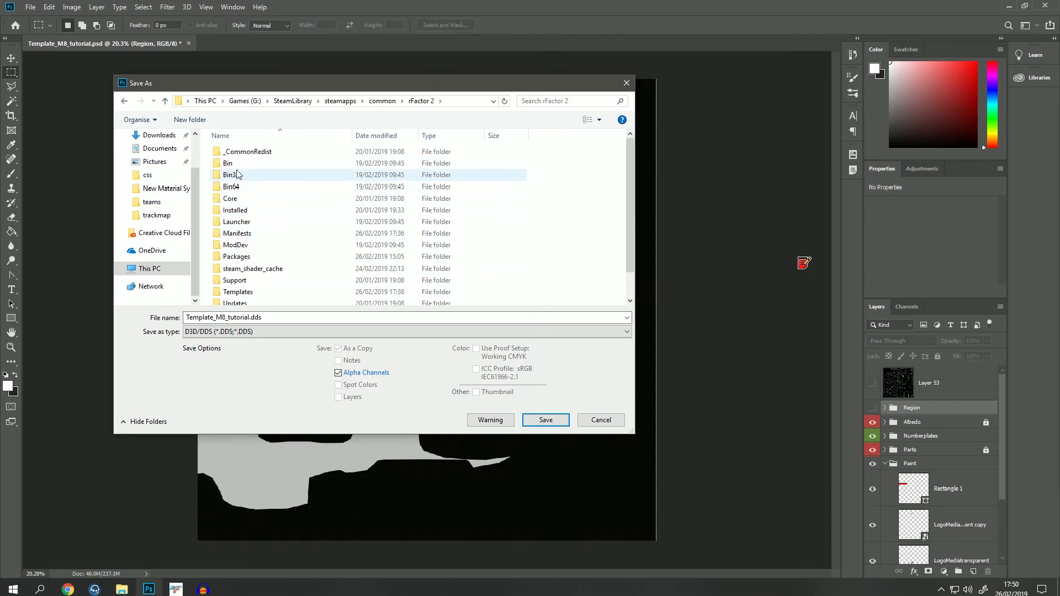
Overwrite alt.dds in UserData\player\Settings\BMW_M8_GTE_2018\BMW174DAF0F1 with the livery, using DXT5 ARGB 8 bpp interpolated alpha and generated MIP maps
double_click(237, 288)
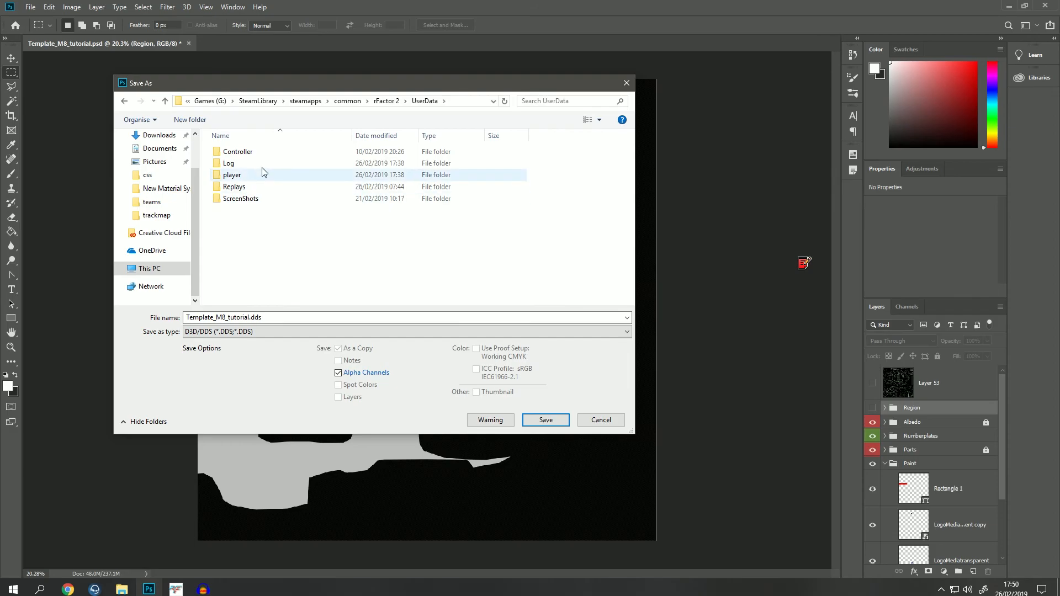
double_click(243, 176)
double_click(239, 160)
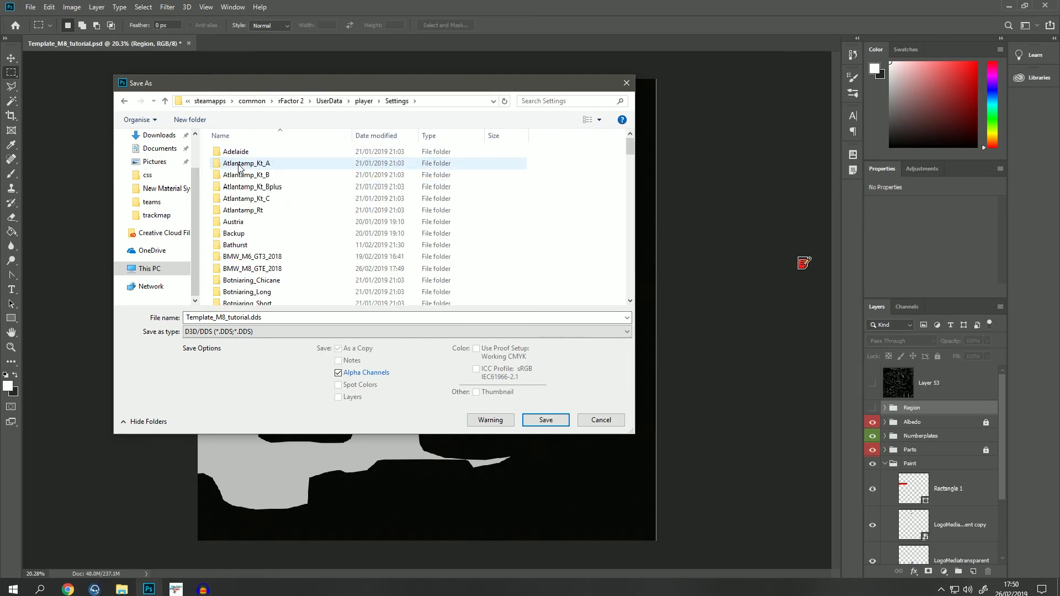
double_click(271, 241)
double_click(237, 157)
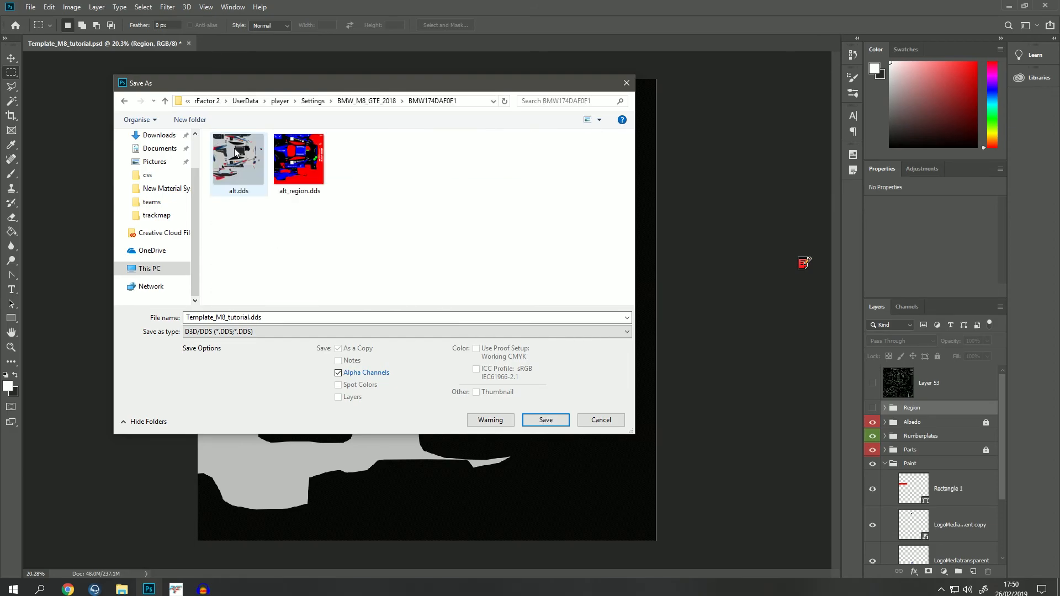
left_click(239, 157)
left_click(545, 419)
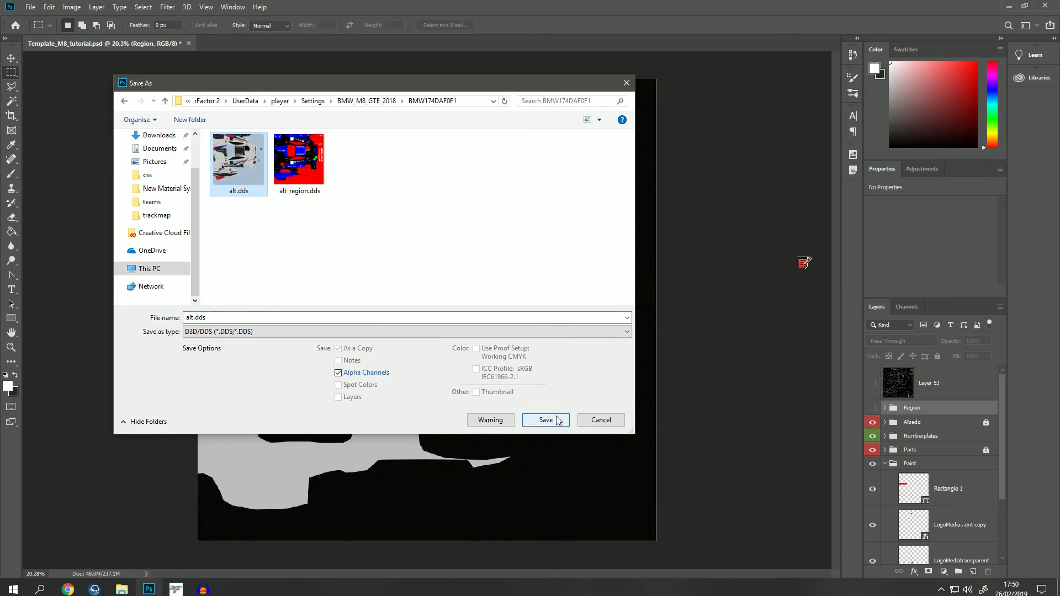
left_click(543, 298)
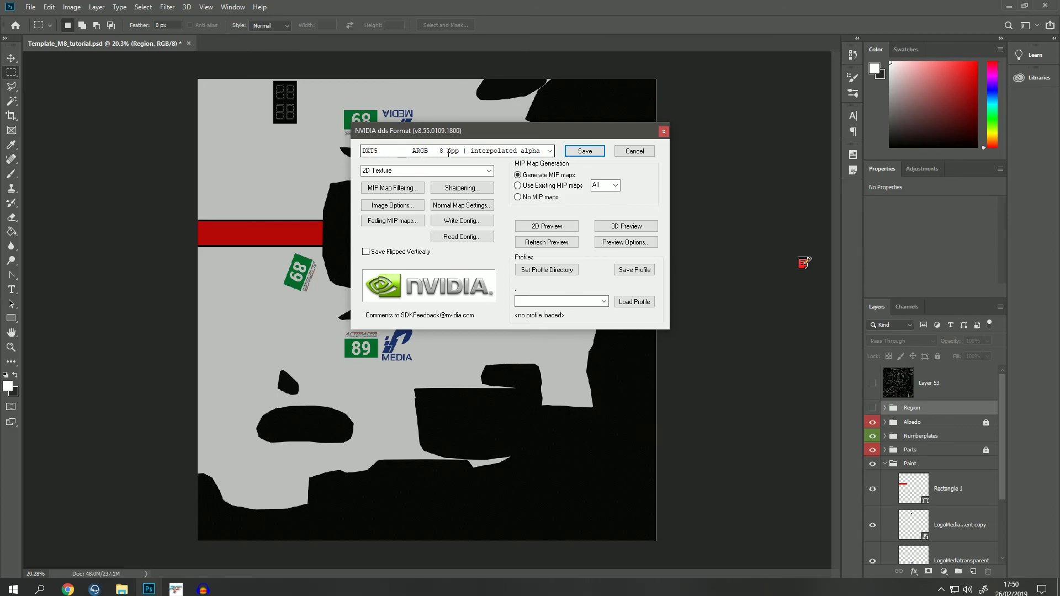
left_click(585, 151)
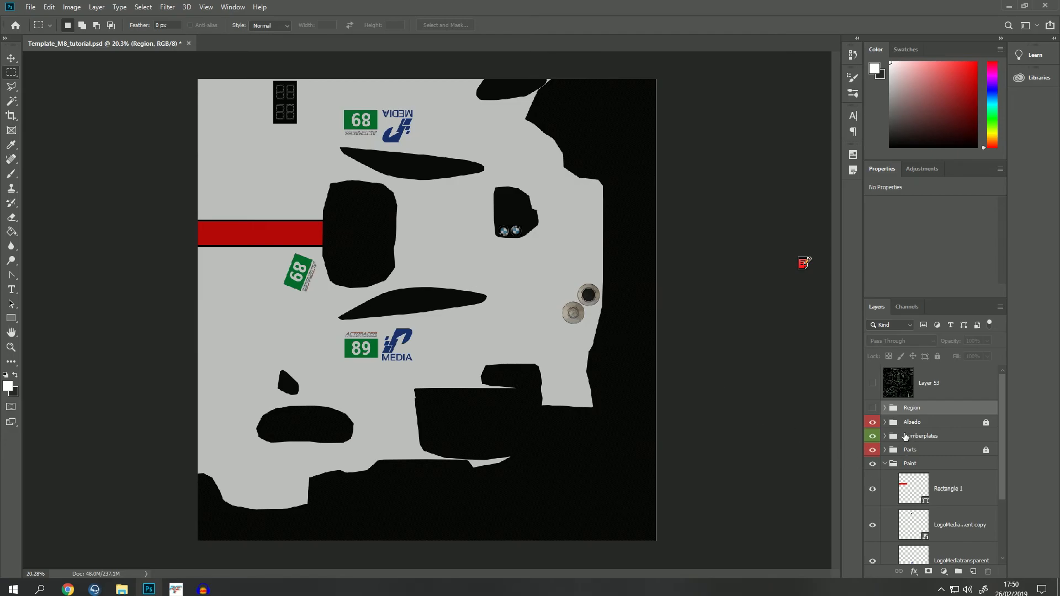
Show the Region group and start saving the region map with D3D/DDS as the file type
left_click(872, 409)
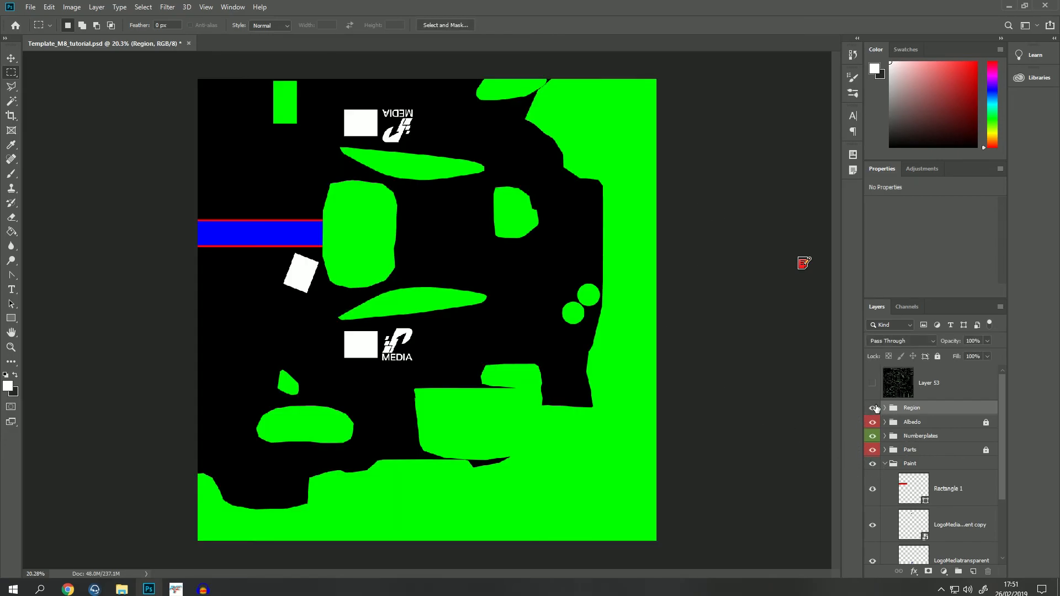
left_click(872, 408)
left_click(872, 409)
left_click(30, 7)
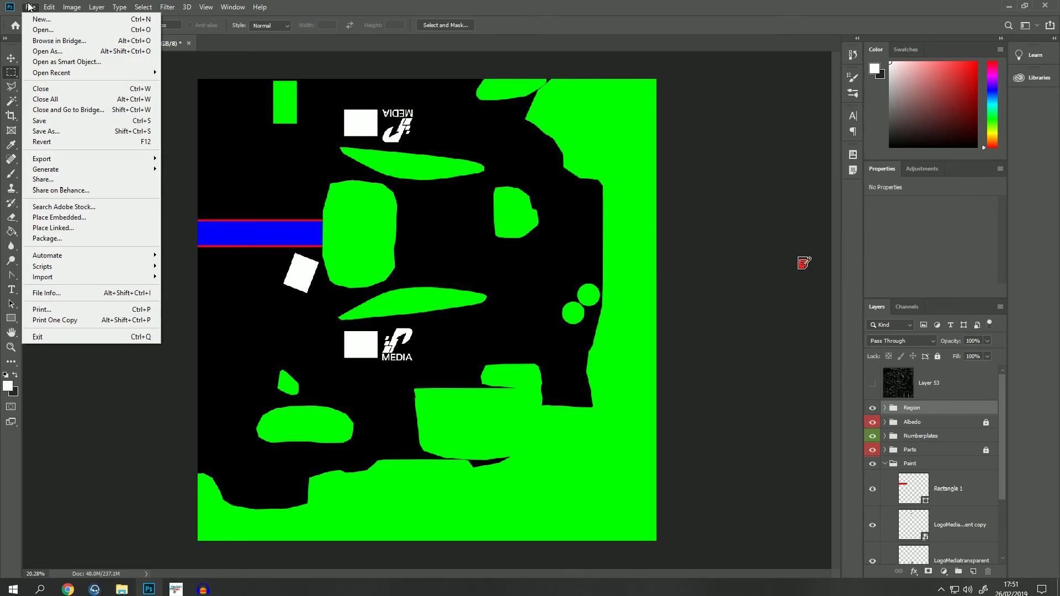
left_click(77, 132)
left_click(236, 333)
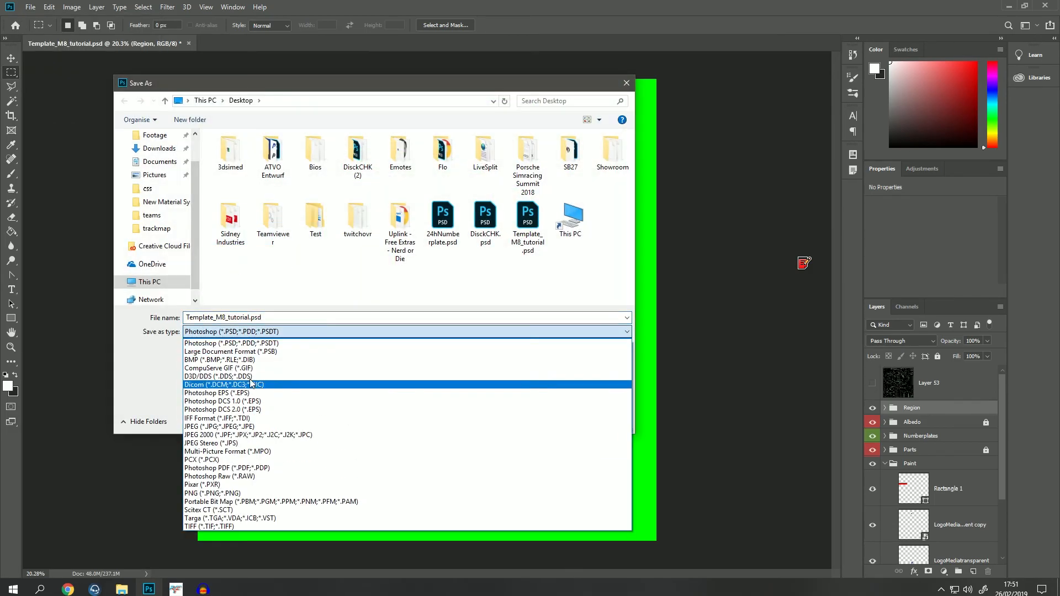
left_click(243, 377)
Set the region map's save location to SteamLibrary\steamapps\common\rFactor 2 on the Games (G:) drive
scroll(177, 271, "down", 1)
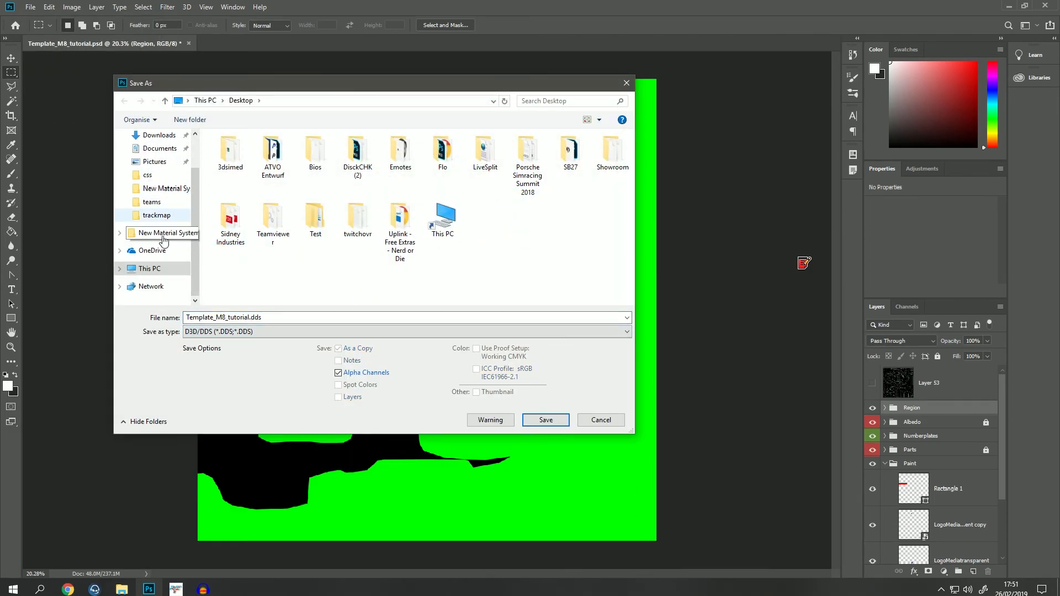
left_click(170, 276)
double_click(287, 243)
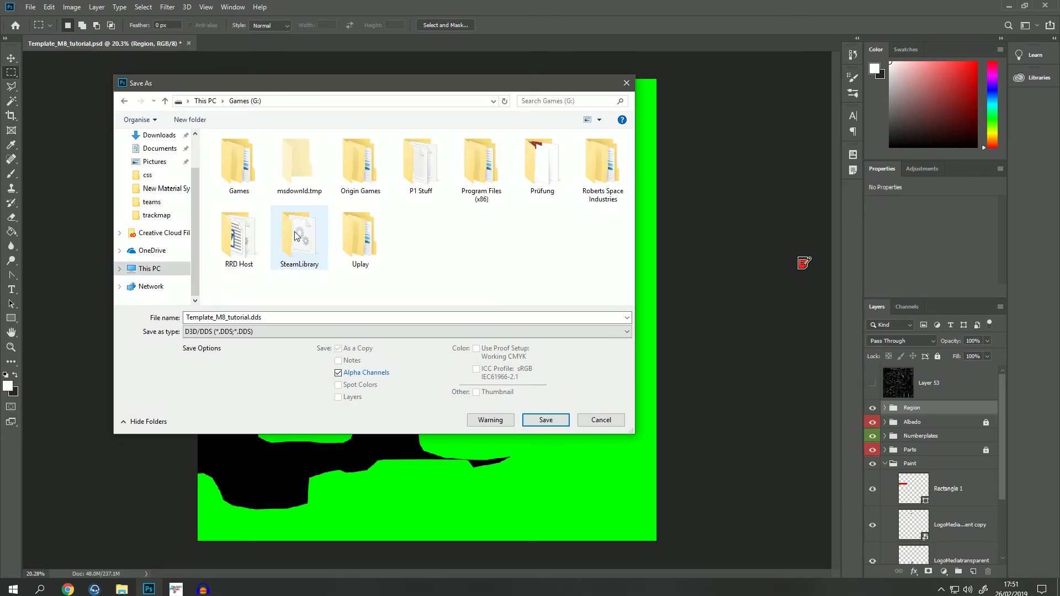
double_click(301, 237)
double_click(267, 154)
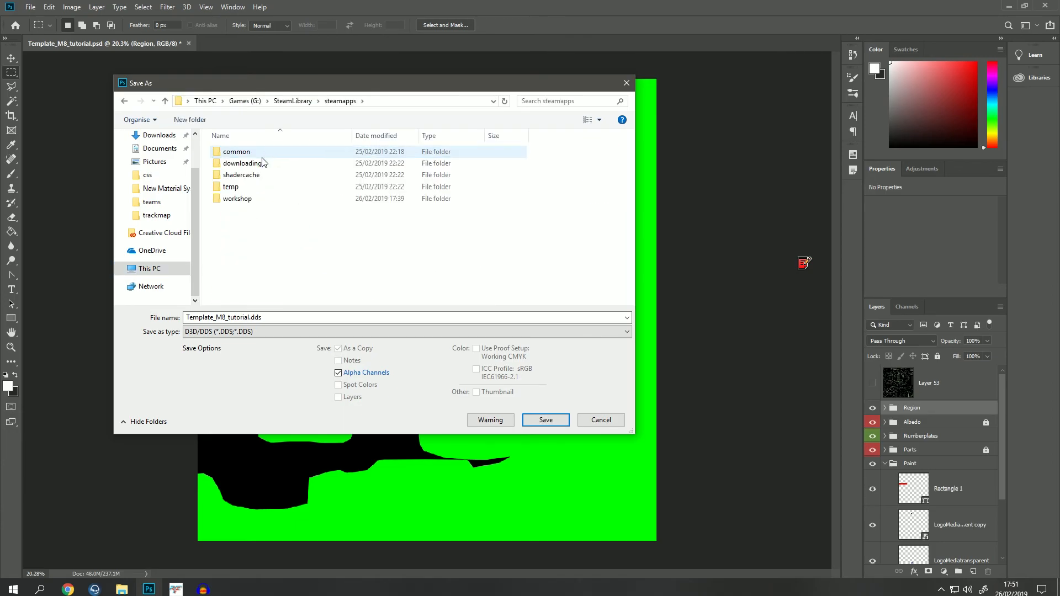
double_click(251, 152)
left_click(241, 259)
double_click(242, 259)
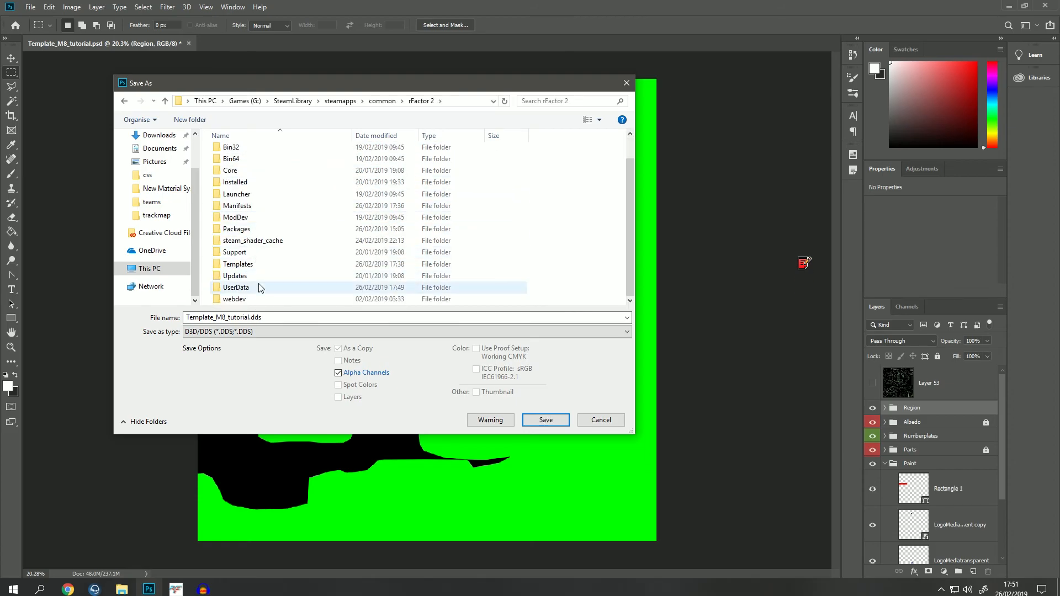
Overwrite alt_region.dds in UserData\player\Settings\BMW_M8_GTE_2018\BMW174DAF0F1 with the region map
double_click(249, 287)
double_click(234, 175)
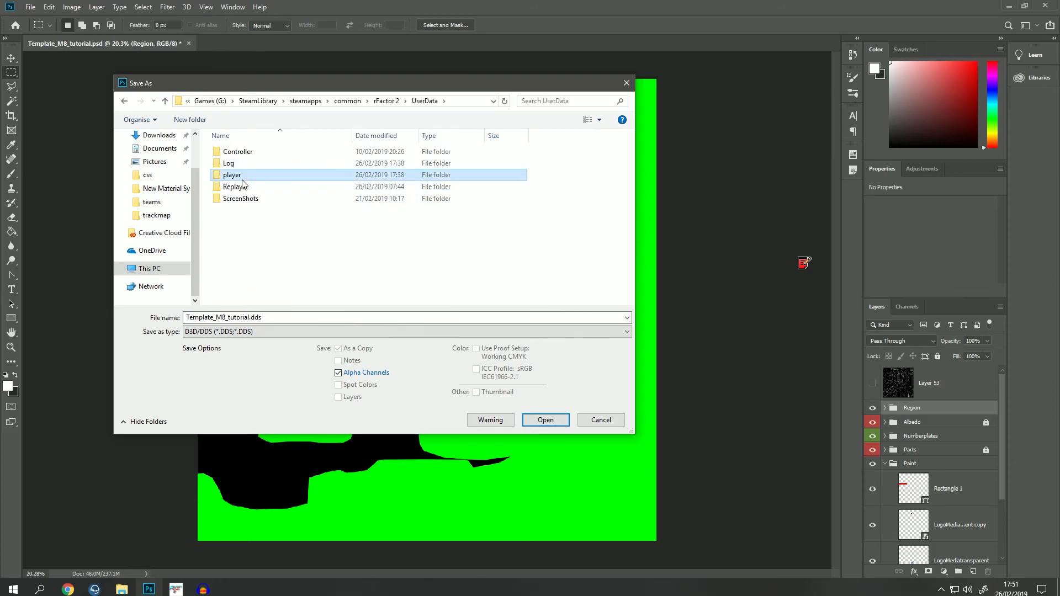
double_click(244, 165)
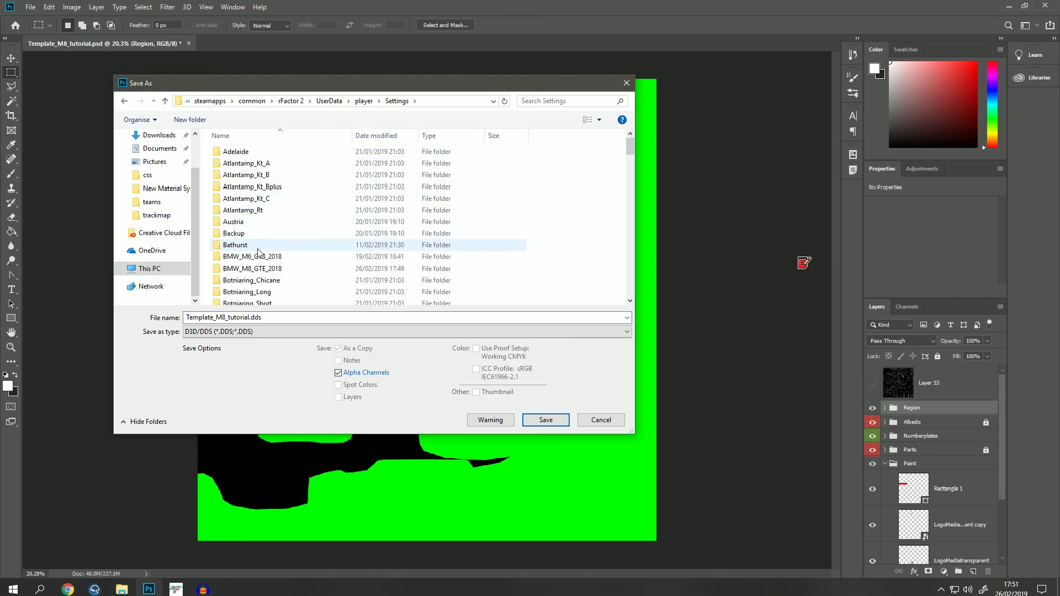
double_click(270, 269)
left_click(257, 157)
double_click(255, 154)
double_click(286, 193)
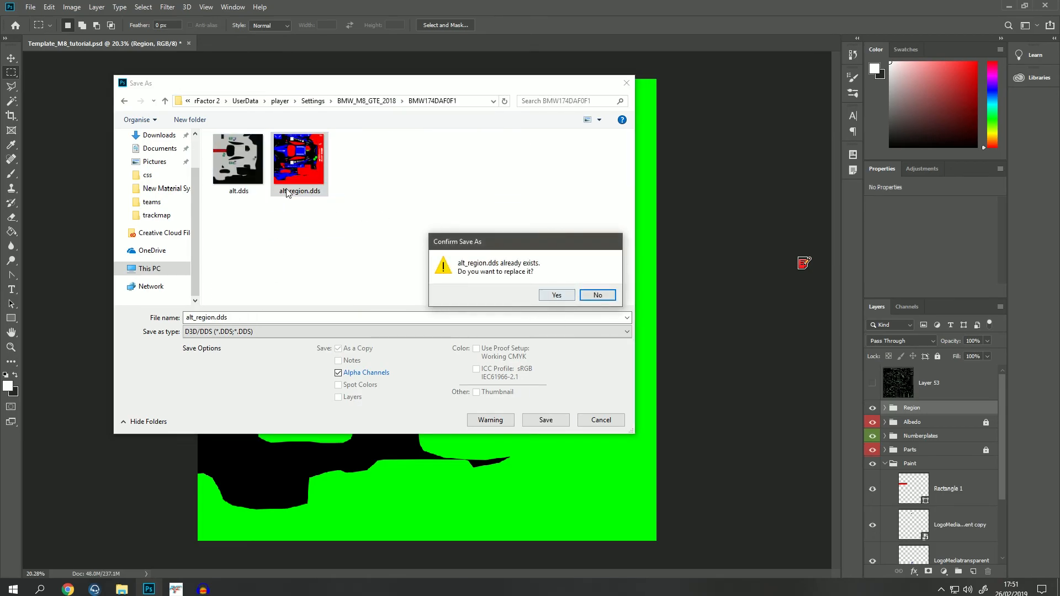
left_click(554, 297)
left_click(585, 150)
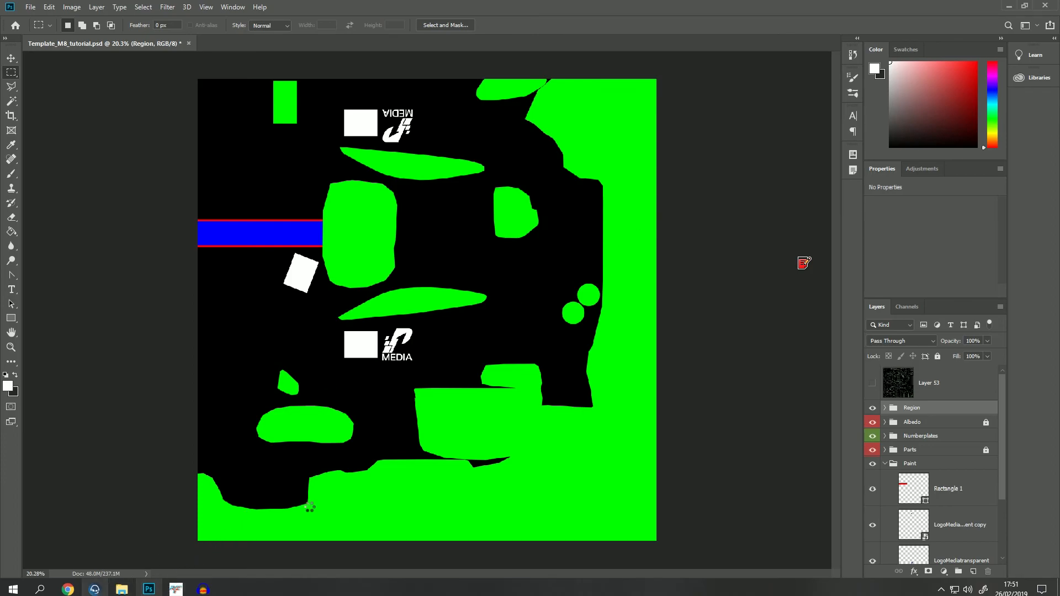
Switch to the rFactor 2 showroom, reload the BMW M8 skin and inspect the livery on the hood and side
key("alt+Tab")
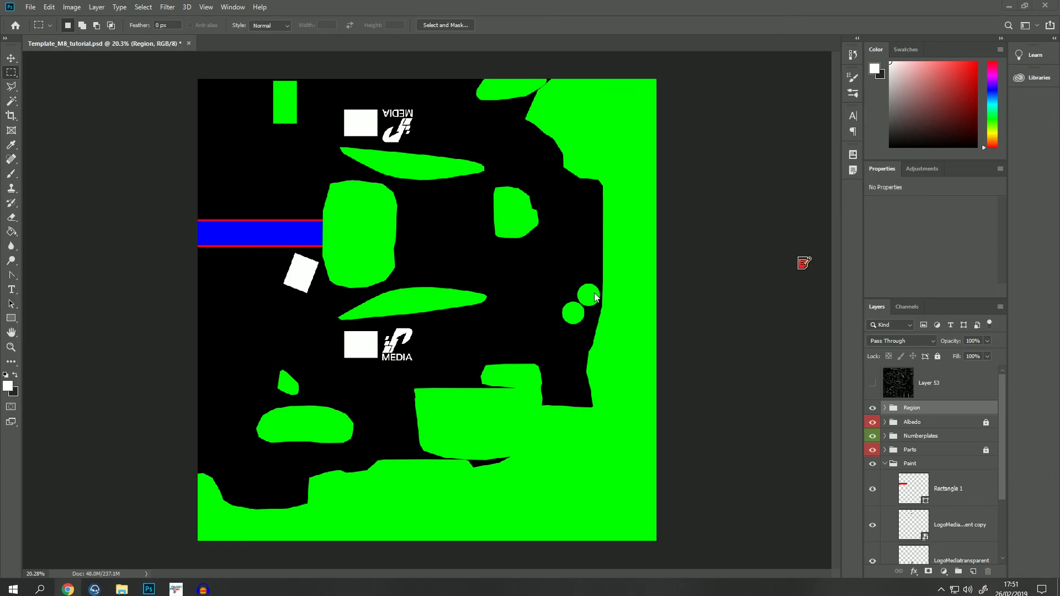
left_click(1009, 5)
left_click(584, 400)
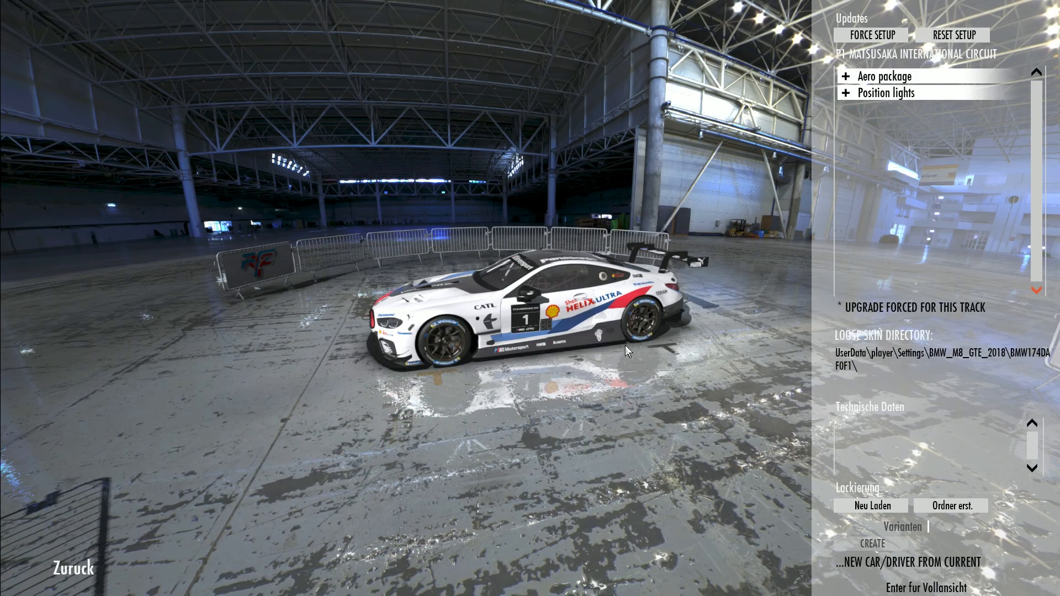
left_click(893, 509)
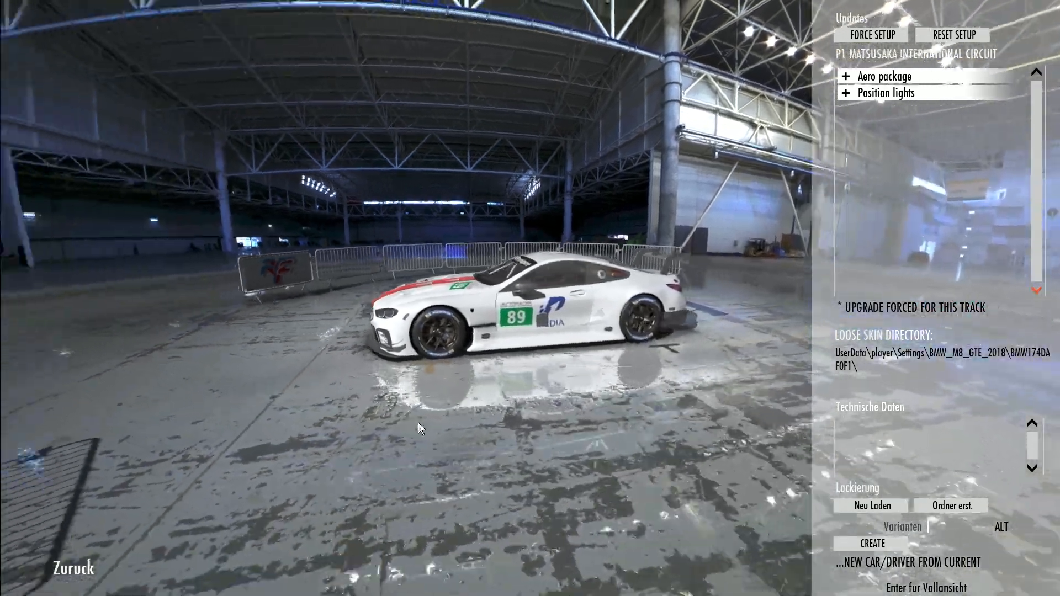
left_click_drag(418, 422, 463, 165)
scroll(501, 396, "up", 5)
scroll(611, 244, "up", 4)
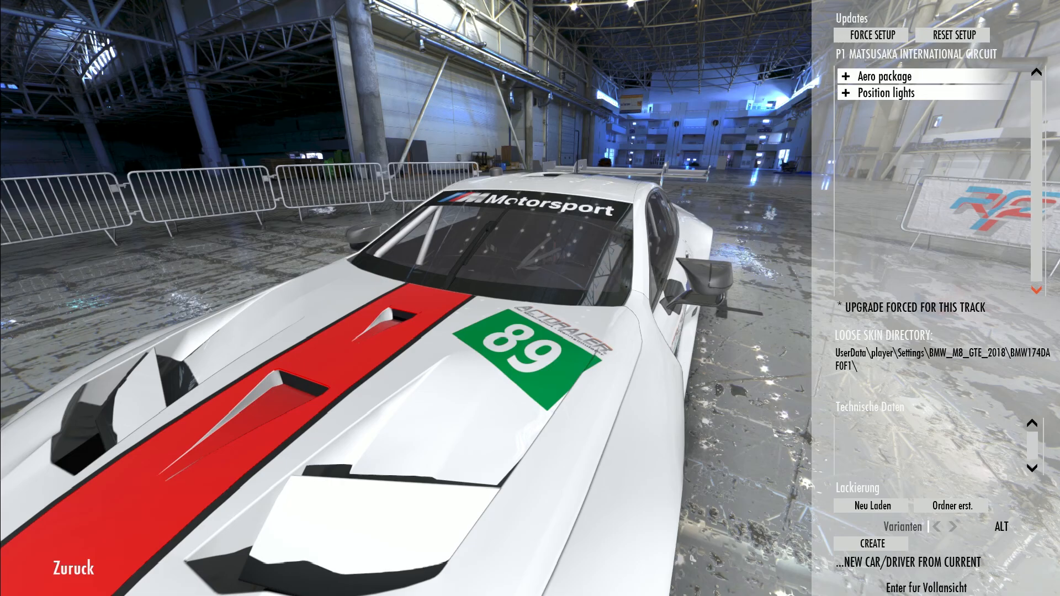
left_click_drag(618, 303, 585, 267)
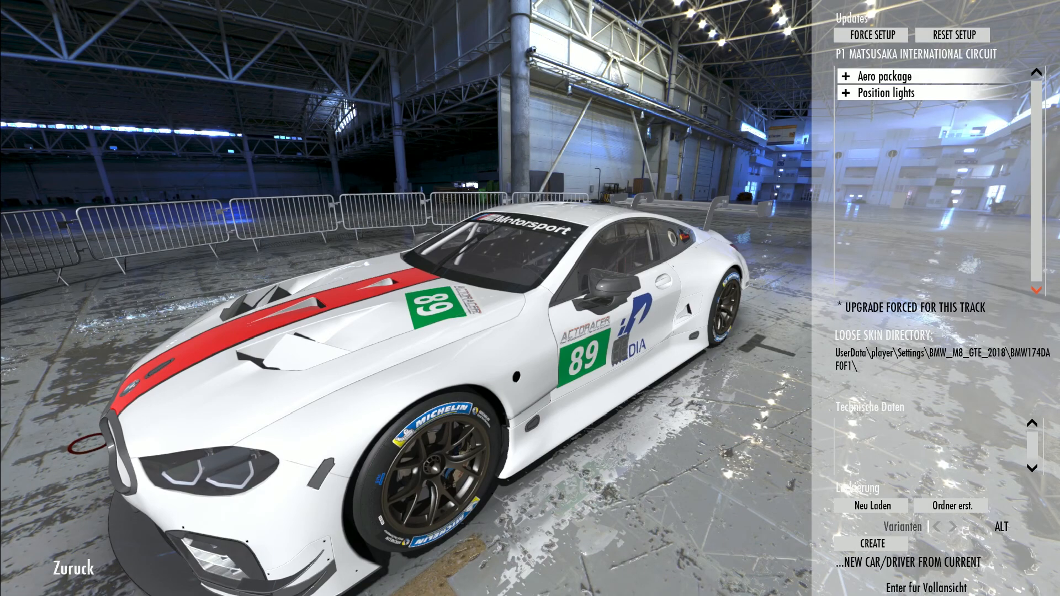
Bring up the rFactor2 car paint editor in Chrome and shrink its window so the car stays visible in the showroom
mouse_move(1059, 298)
left_mouse_down()
mouse_move(473, 244)
mouse_move(265, 59)
mouse_move(171, 3)
left_mouse_up()
left_click(1021, 8)
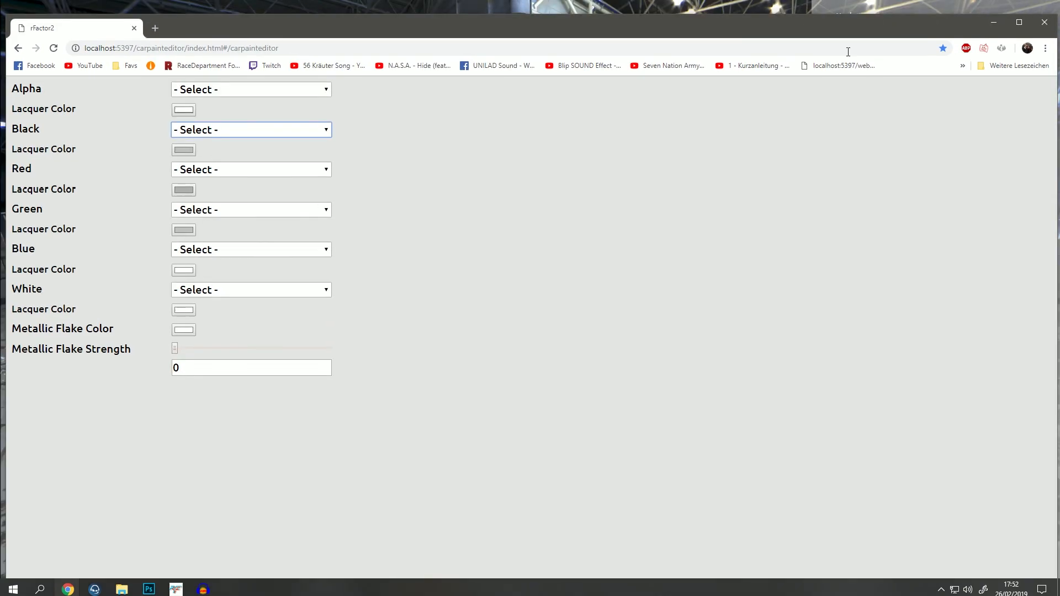
left_click_drag(968, 24, 940, 31)
left_click_drag(1030, 42, 259, 42)
mouse_move(180, 43)
left_mouse_down()
mouse_move(234, 42)
mouse_move(252, 24)
mouse_move(261, 219)
mouse_move(177, 30)
left_mouse_up()
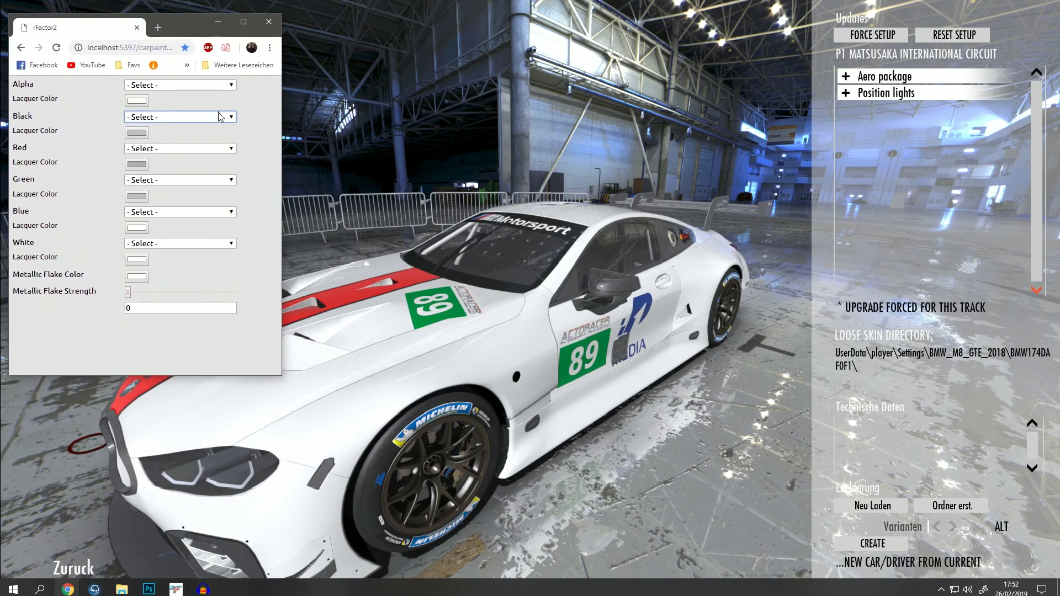
Try Car Paint as the material of the Alpha region
left_click(168, 86)
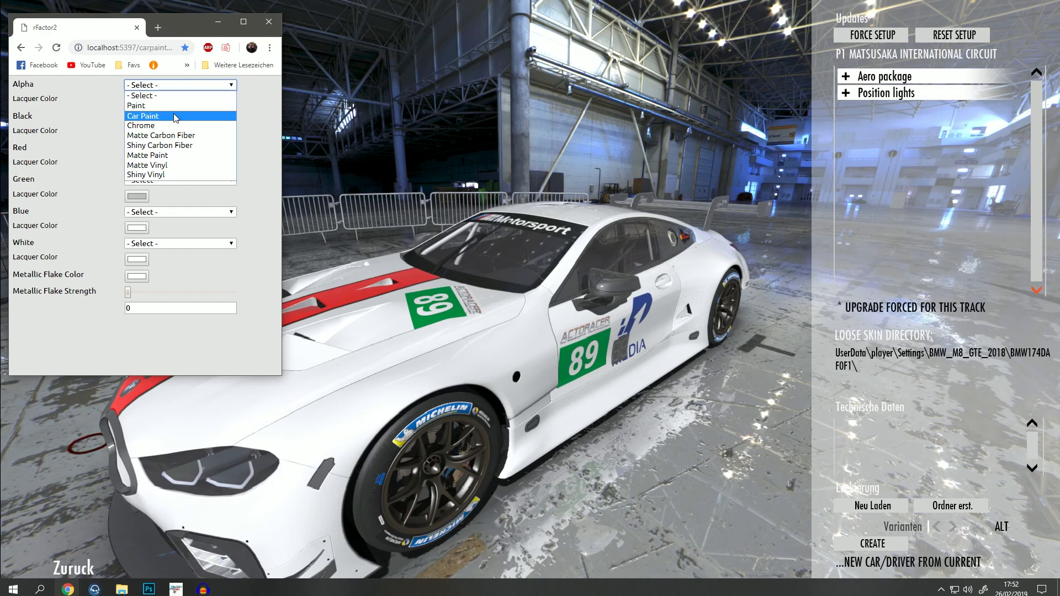
left_click(175, 116)
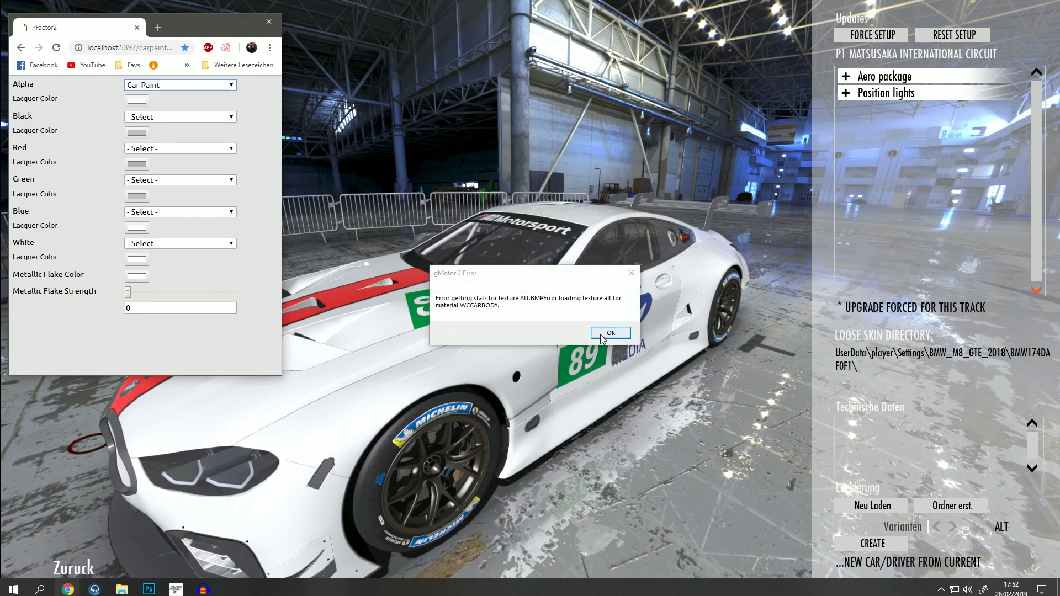
left_click(607, 333)
Reload the skin in the showroom and refresh the car paint editor page
left_click(894, 506)
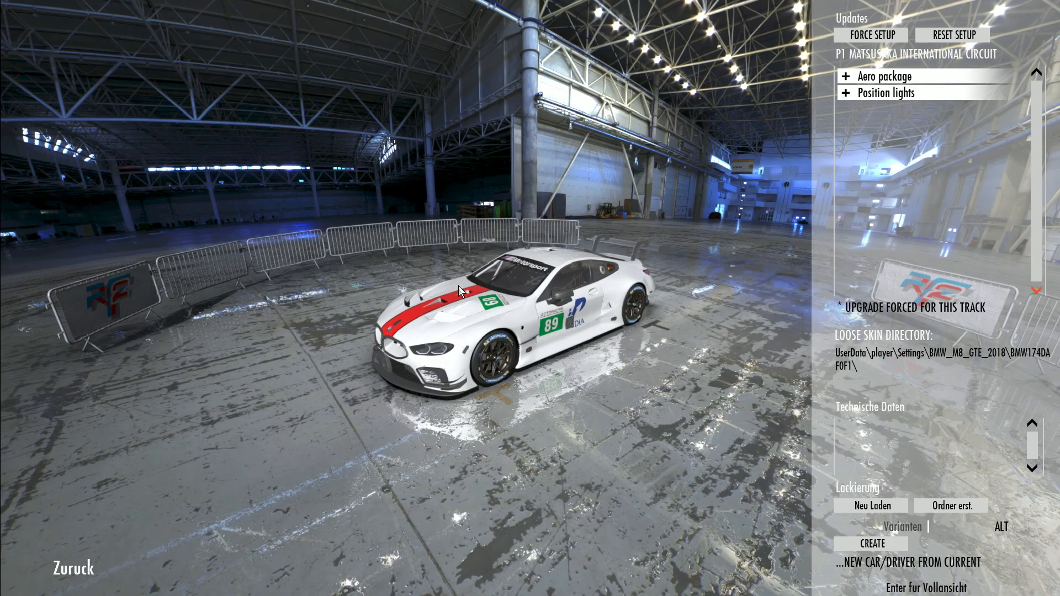
key("alt+Tab")
key("F5")
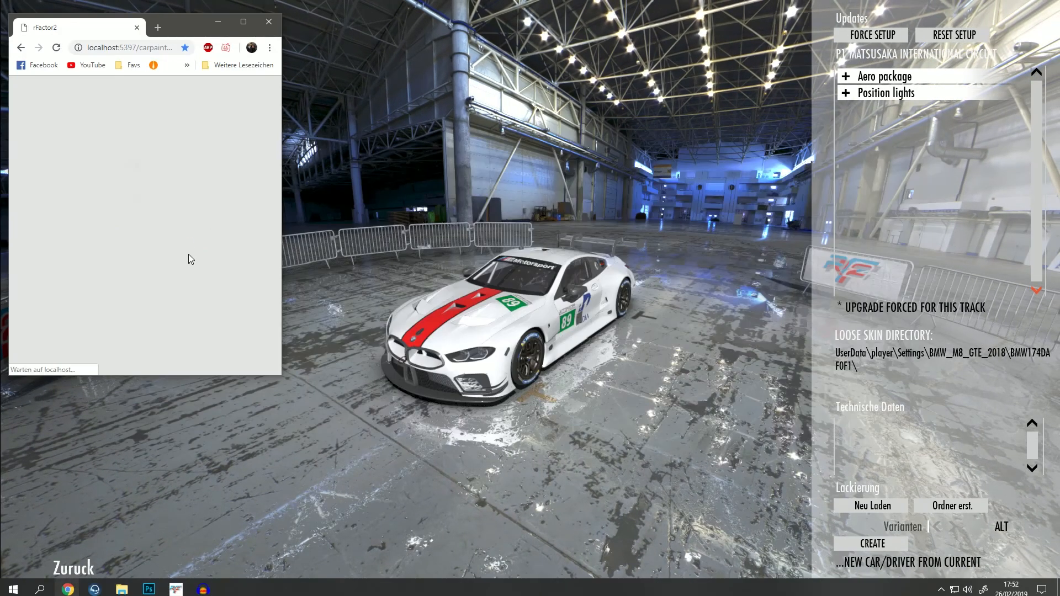
Clear the Alpha region's material back to - Select - and set the Black region's material to Car Paint
left_click(176, 84)
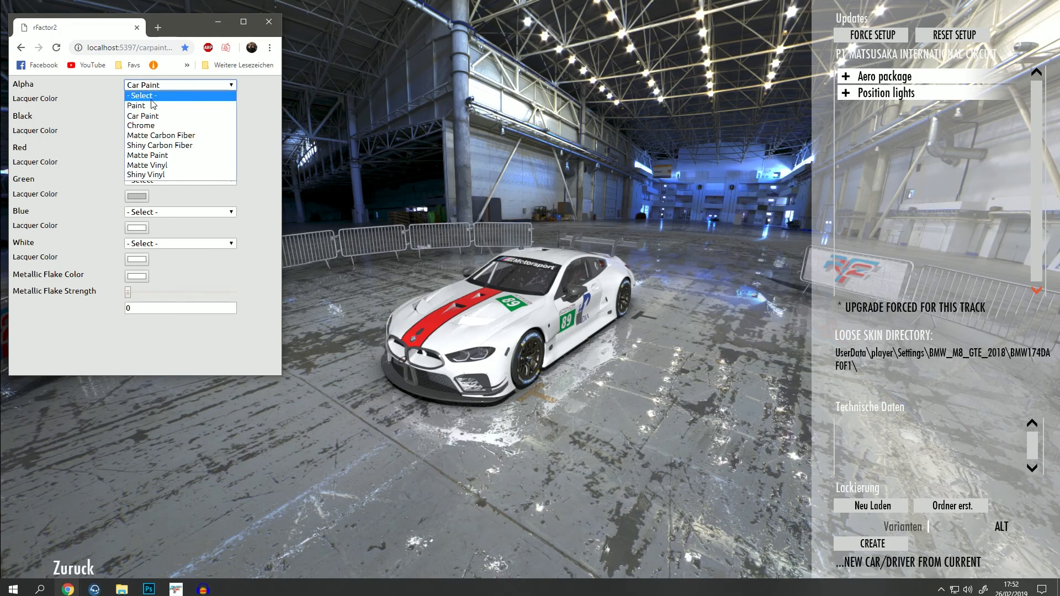
left_click(165, 95)
left_click(166, 116)
left_click(166, 147)
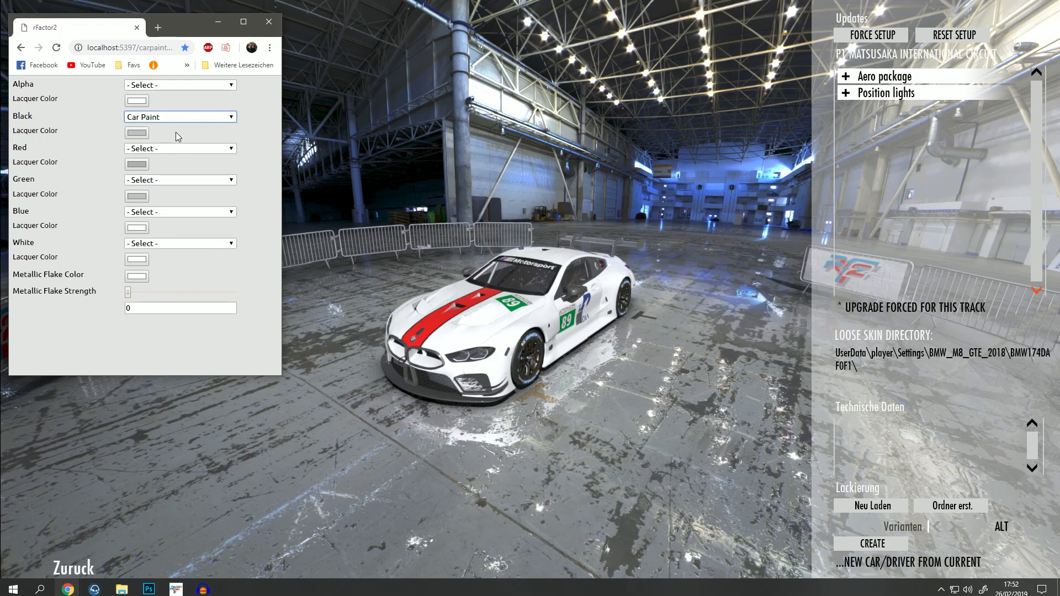
Preview the Black region in Chrome and in Paint
left_click(172, 117)
left_click(169, 157)
left_click(172, 117)
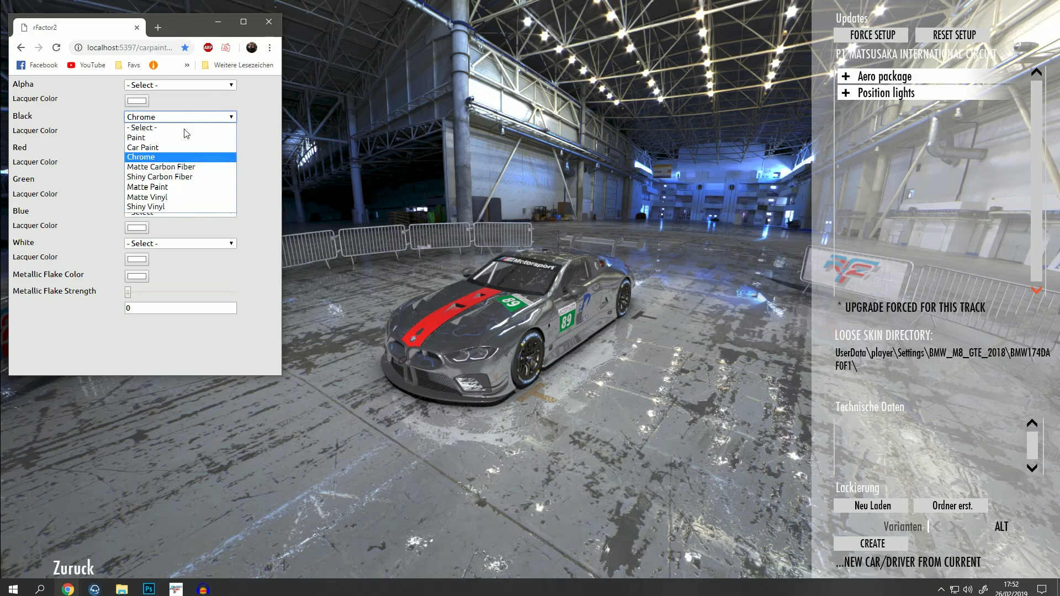
left_click(168, 138)
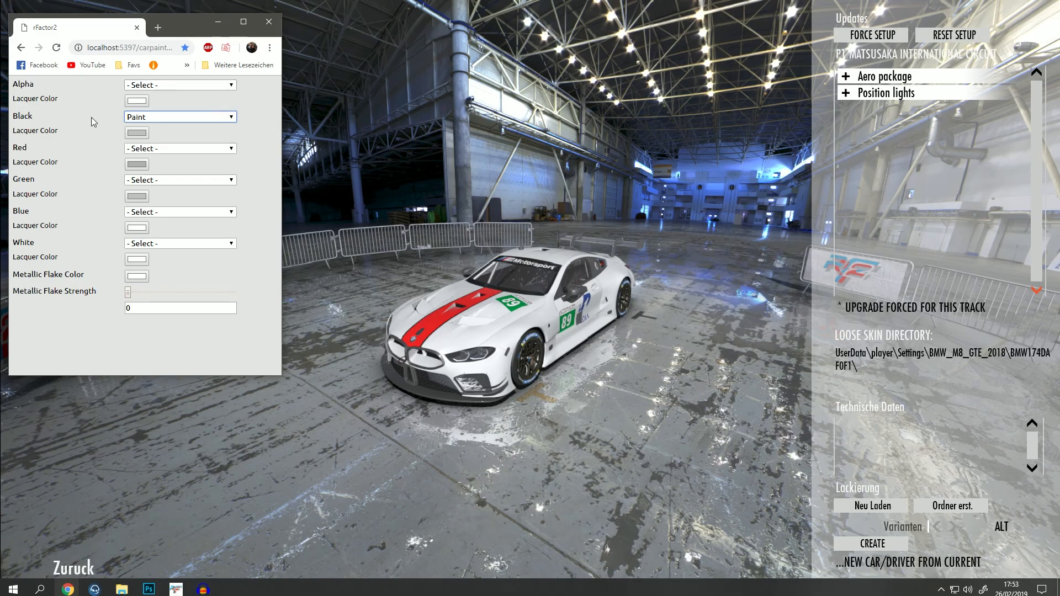
Check the region map in Photoshop, and set the Black region to Car Paint in the car paint editor
left_click(149, 589)
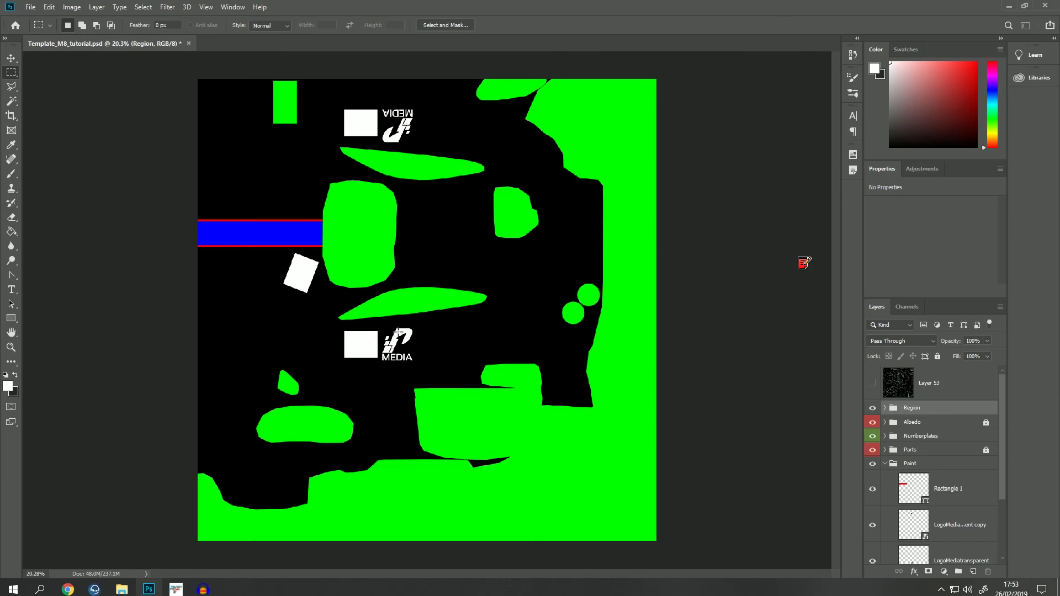
key("alt+Tab")
key("Tab")
key("alt+Tab")
key("Tab")
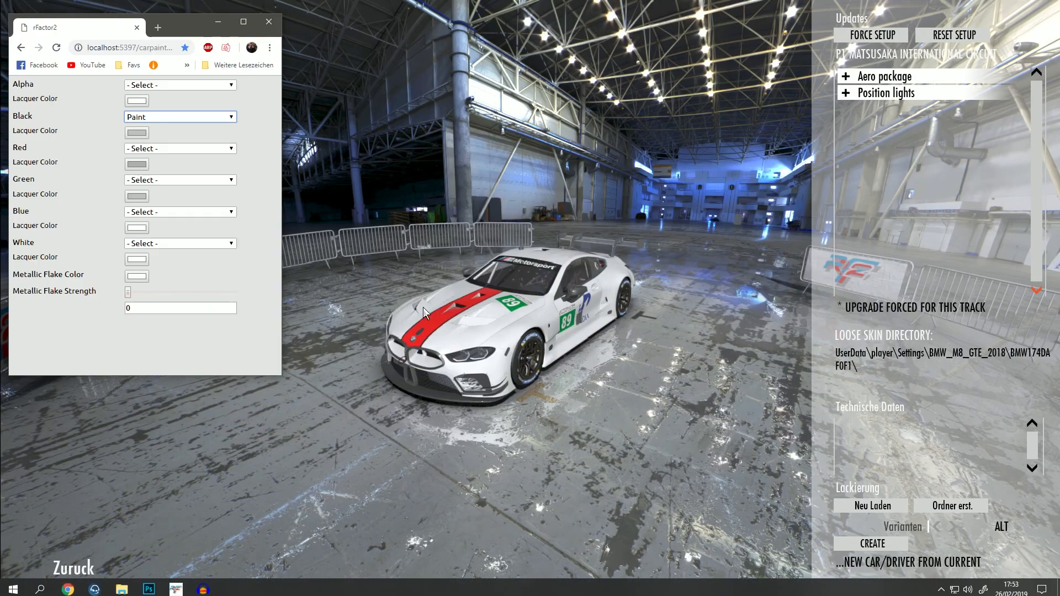
left_click(156, 118)
left_click(169, 148)
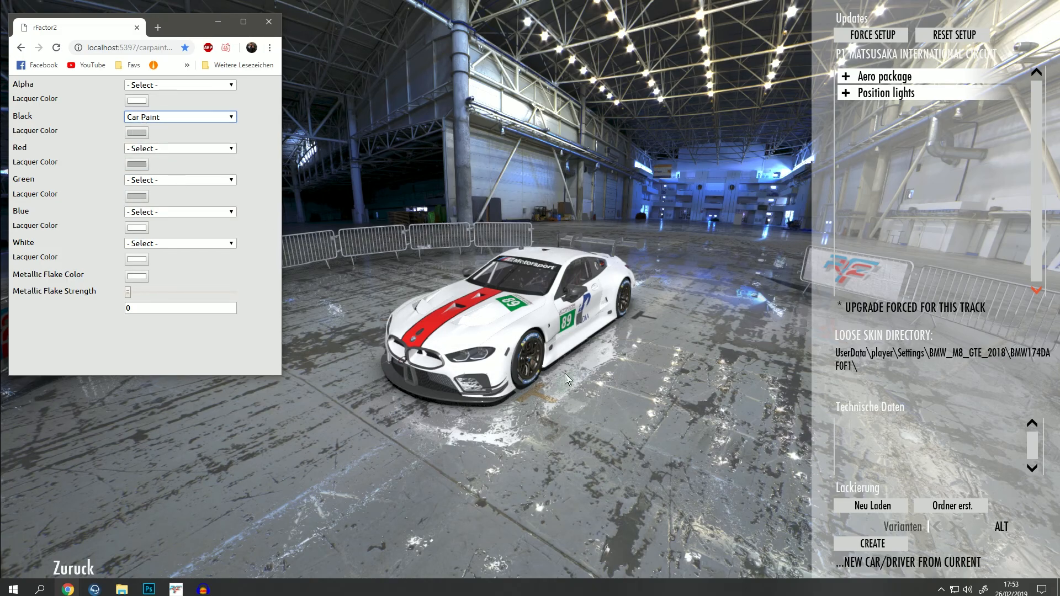
View the car closer up and try the Chrome material on the Black region
left_click(549, 330)
scroll(518, 356, "up", 5)
key("alt+Tab")
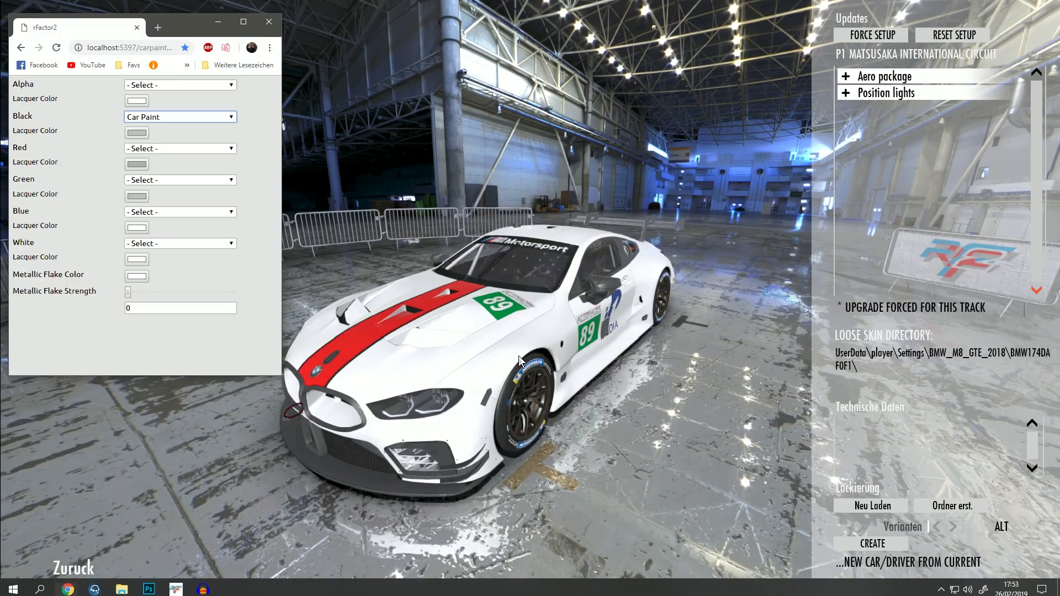
left_click(151, 119)
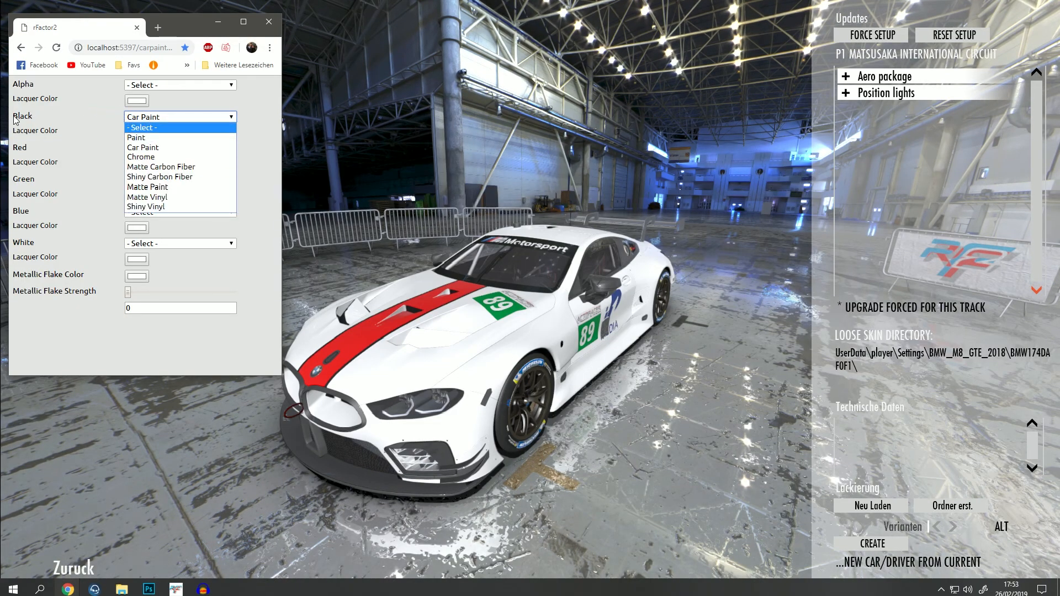
left_click(158, 149)
left_click(158, 118)
left_click(161, 157)
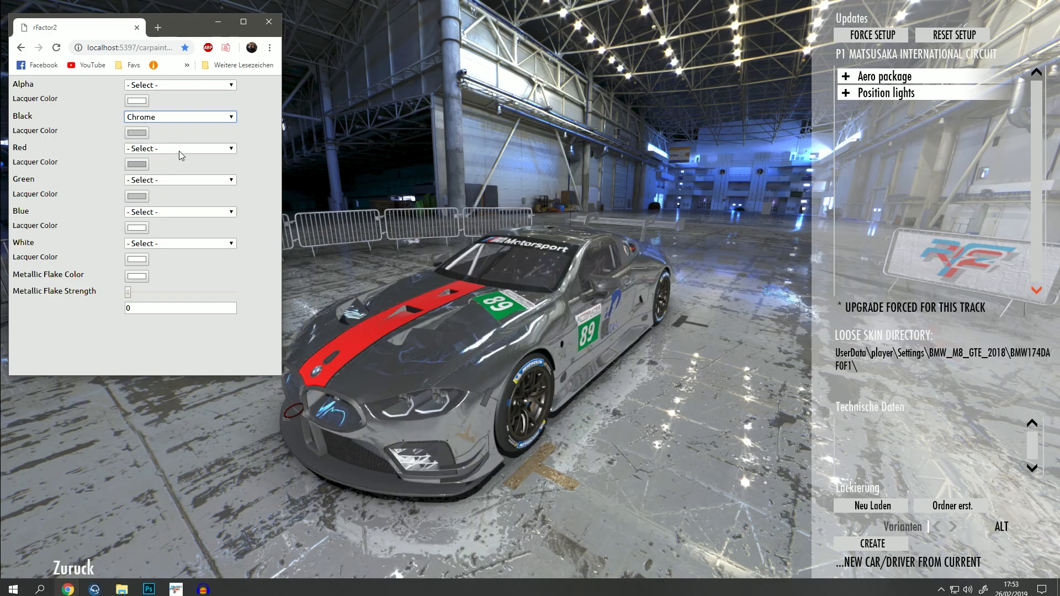
Try Matte Paint, Matte Vinyl and Shiny Vinyl on the Black region
left_click(153, 119)
left_click(162, 187)
left_click(194, 118)
left_click(164, 197)
left_click(175, 118)
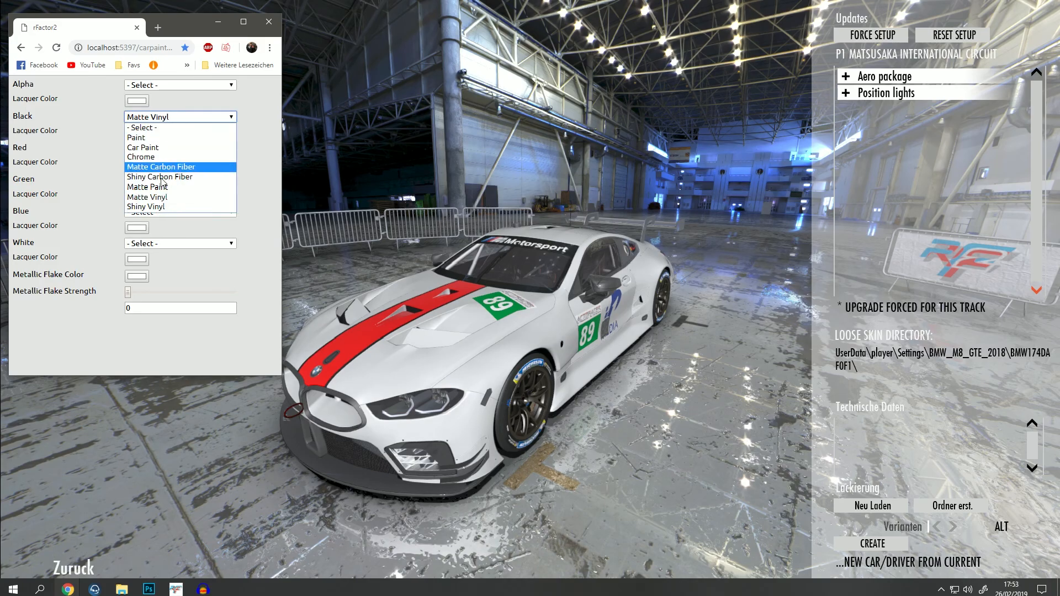
left_click(165, 206)
Try Matte Carbon Fiber and Shiny Carbon Fiber on the Black region, and return it to Car Paint
left_click(175, 118)
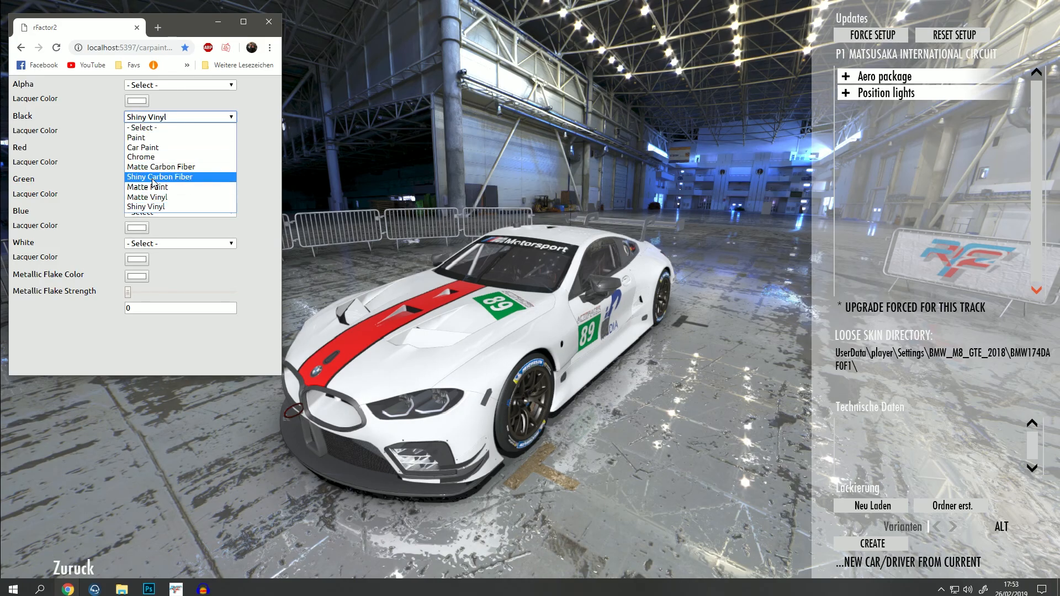
left_click(164, 167)
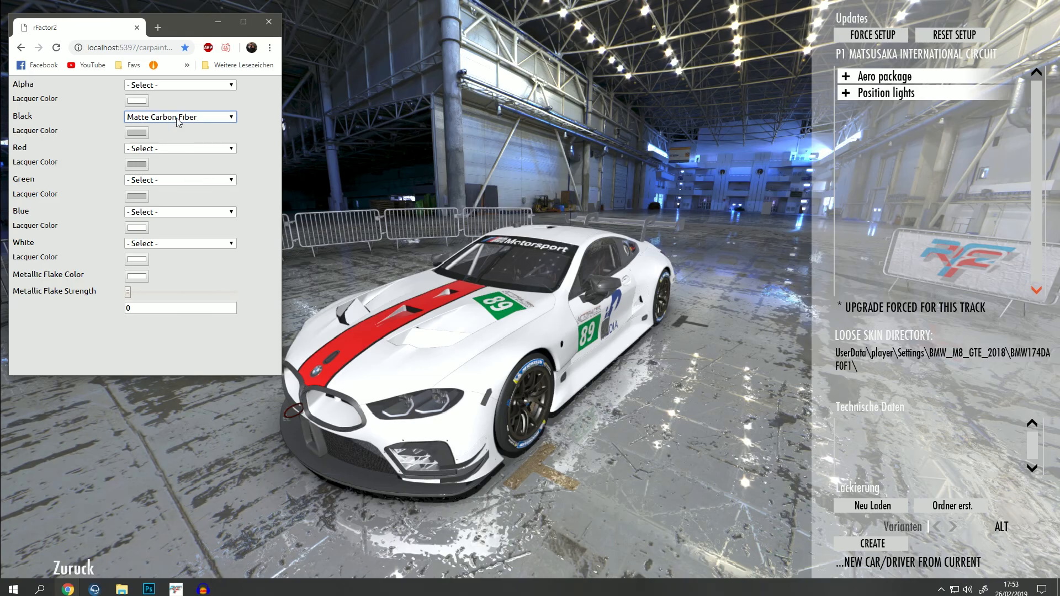
left_click(181, 118)
left_click(184, 177)
left_click(164, 118)
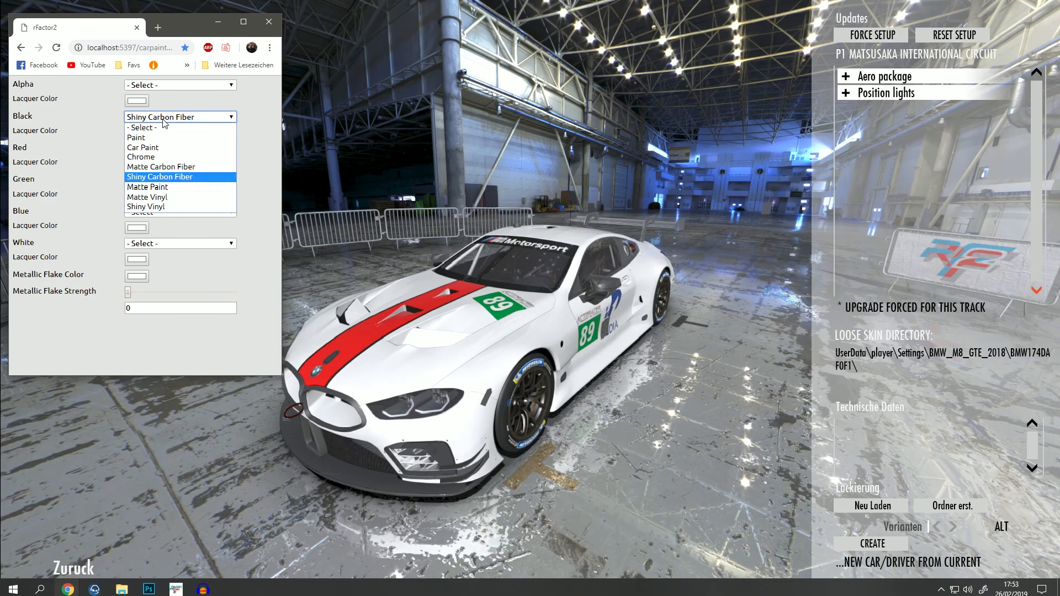
left_click(156, 148)
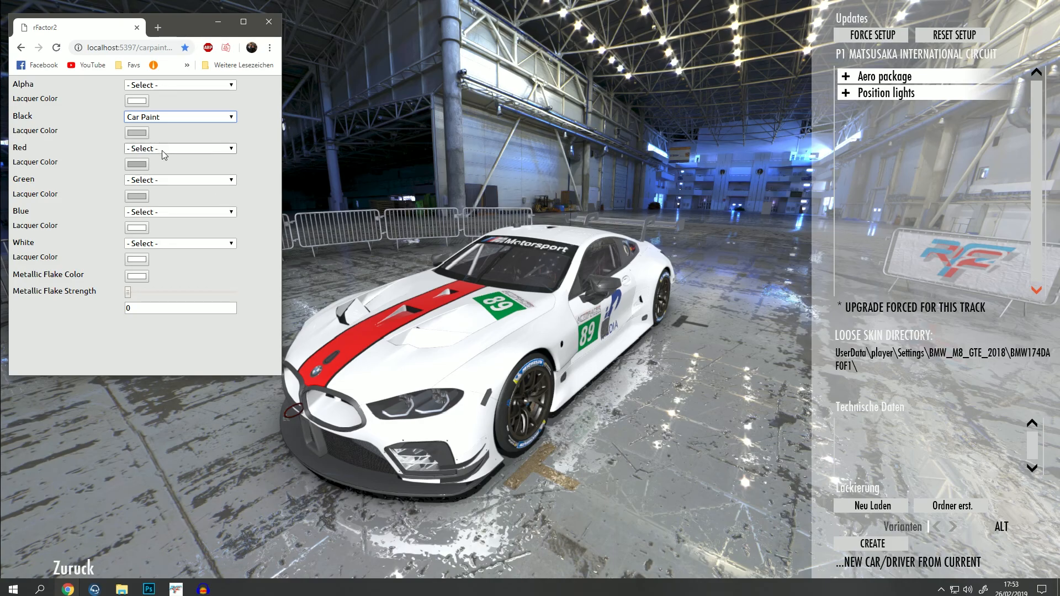
Try the Chrome material on the Red region and inspect the edge lines of the hood stripe up close
left_click(190, 149)
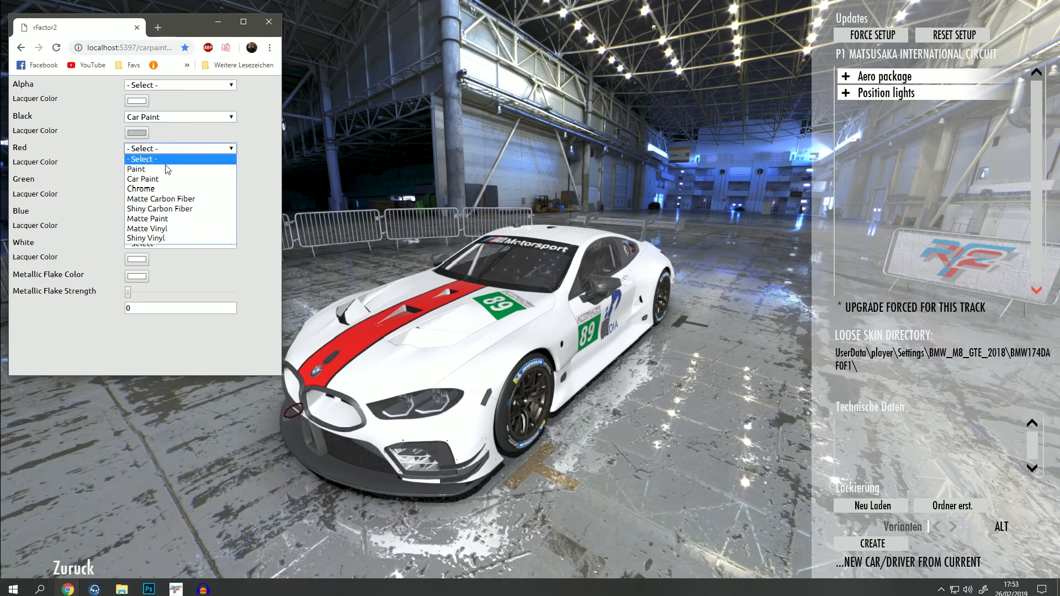
left_click(150, 190)
left_click_drag(351, 283, 497, 431)
scroll(476, 340, "up", 5)
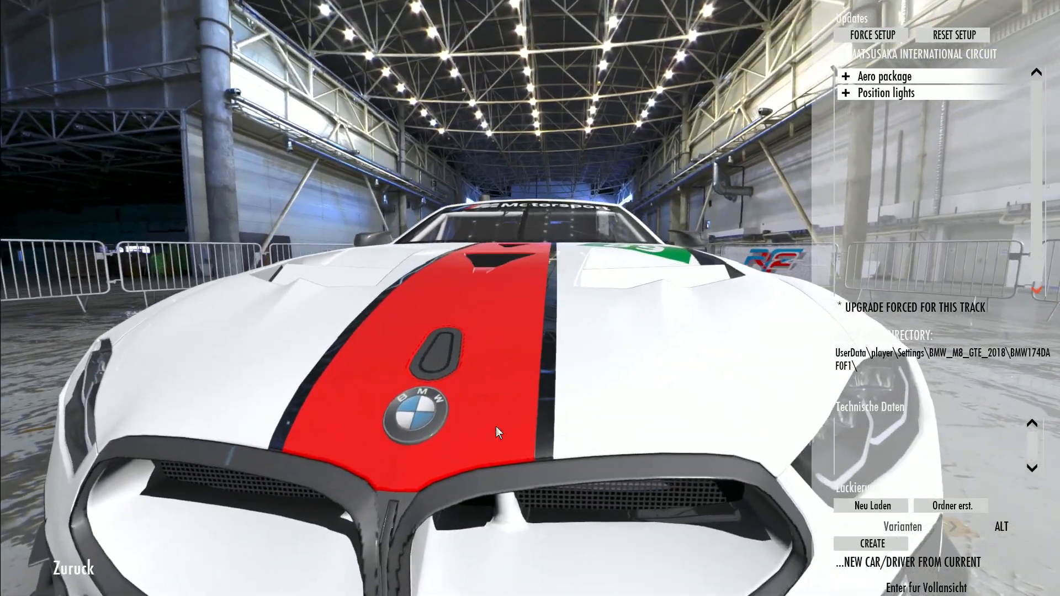
left_click_drag(531, 357, 592, 390)
key("alt+Tab")
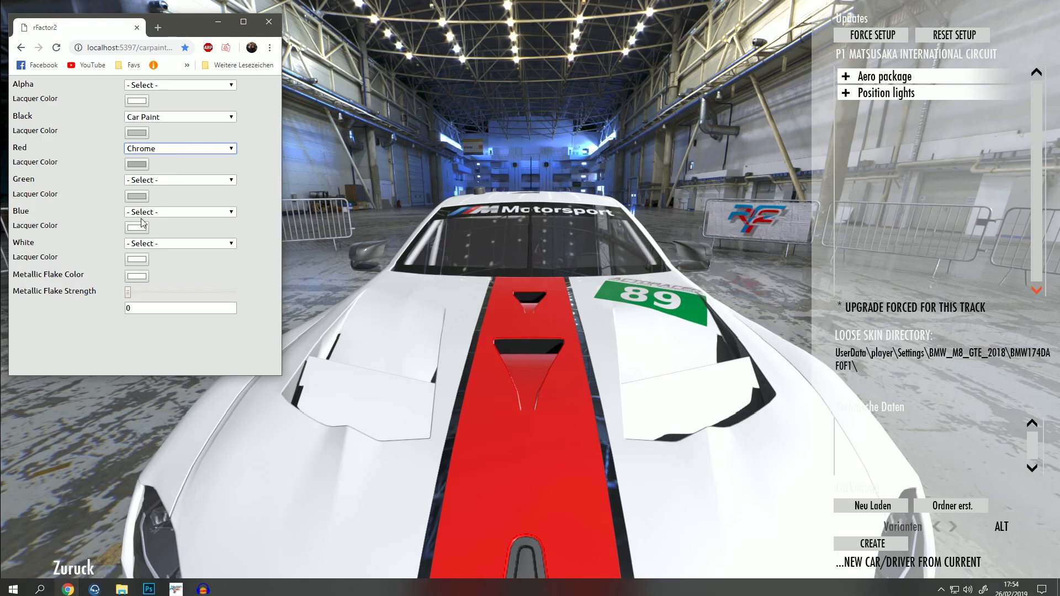
Compare the red stripe borders on the Photoshop region map with the matching lines on the car's hood
left_click(157, 575)
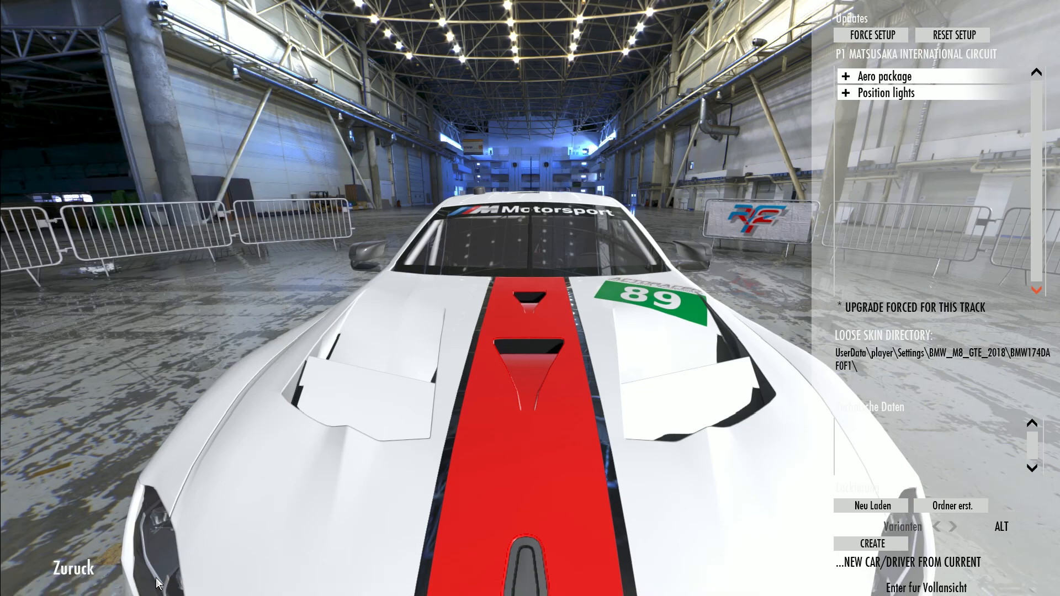
key("alt+Tab")
key("alt+Tab")
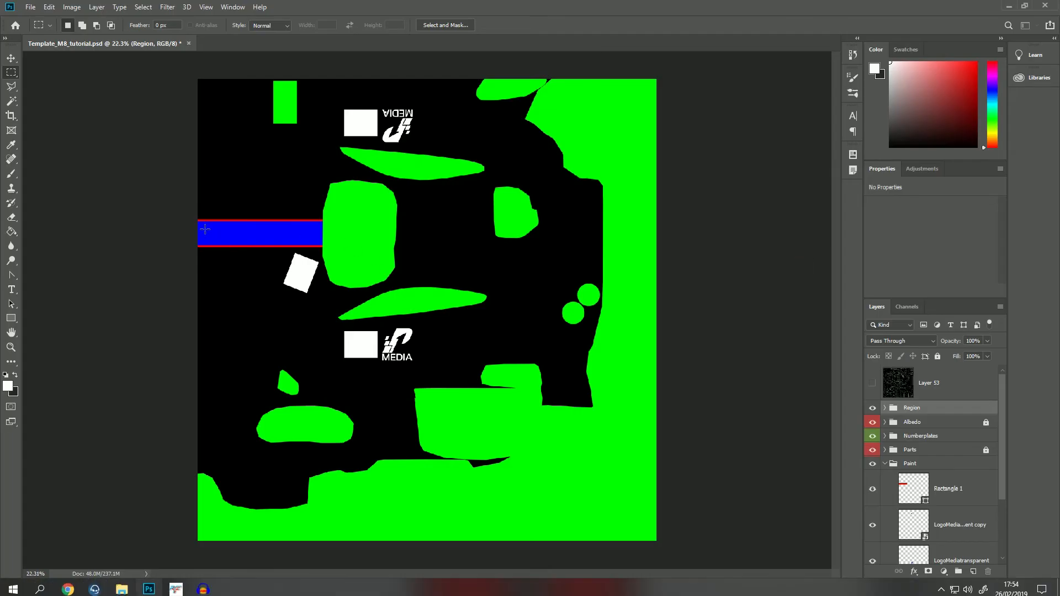
scroll(205, 229, "up", 10)
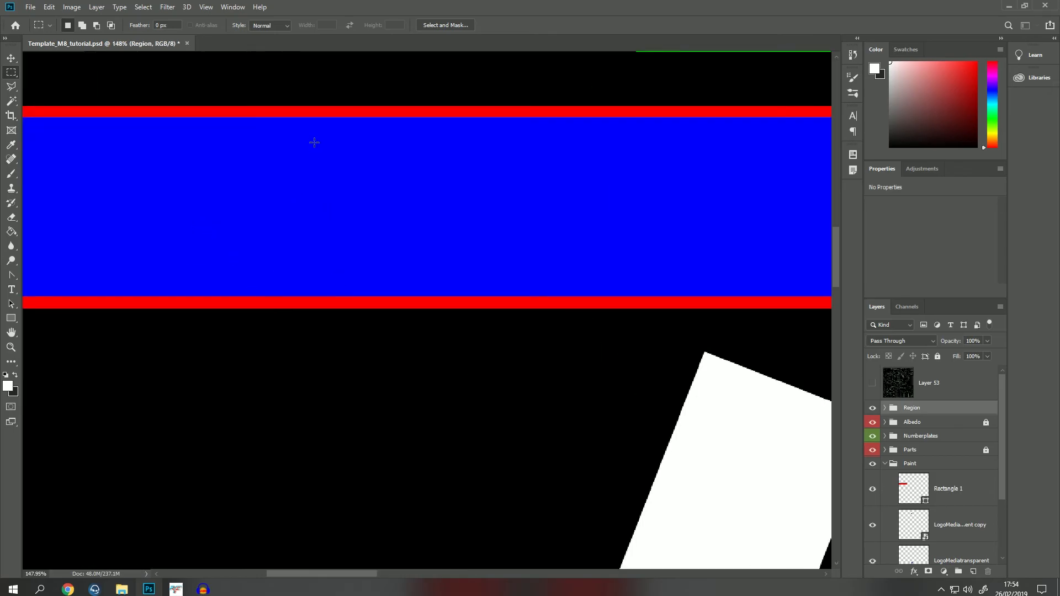
key("alt+Tab")
left_click(443, 218)
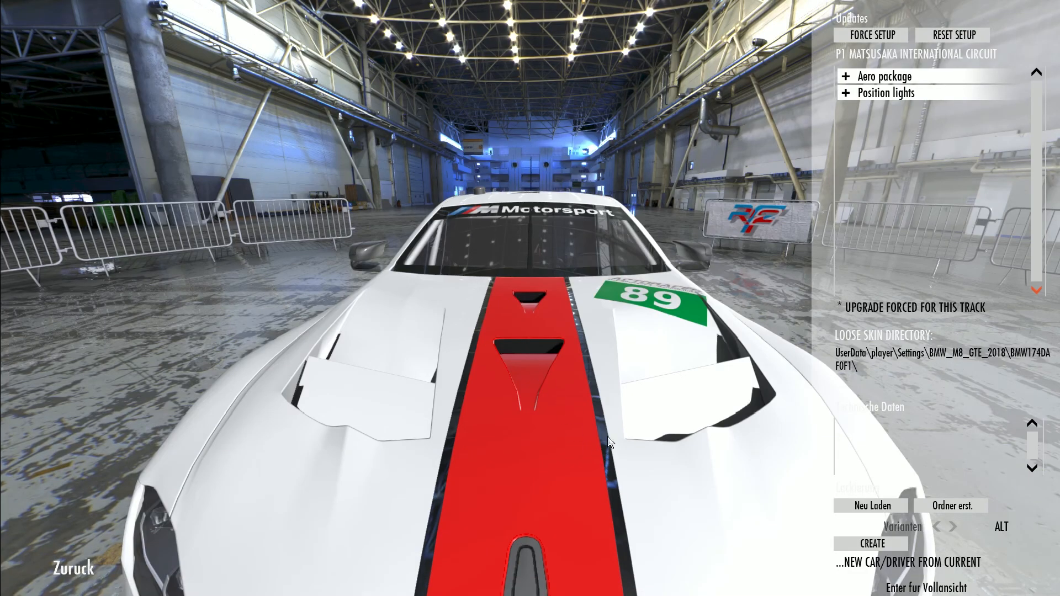
Set the Red region's material to Matte Paint in the car paint editor
key("alt+Tab")
key("alt+Tab")
left_click(169, 149)
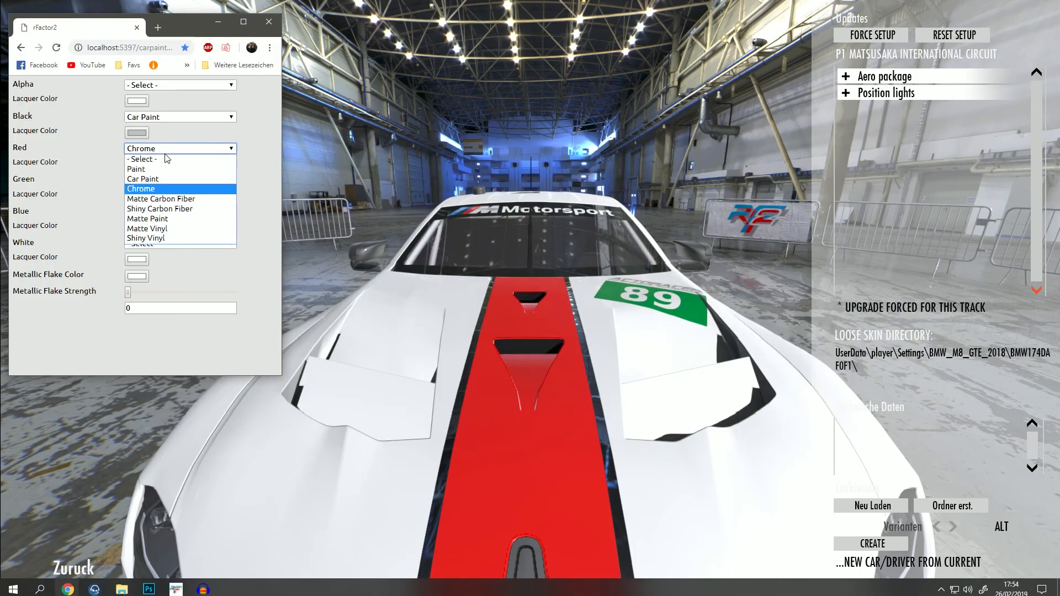
left_click(177, 221)
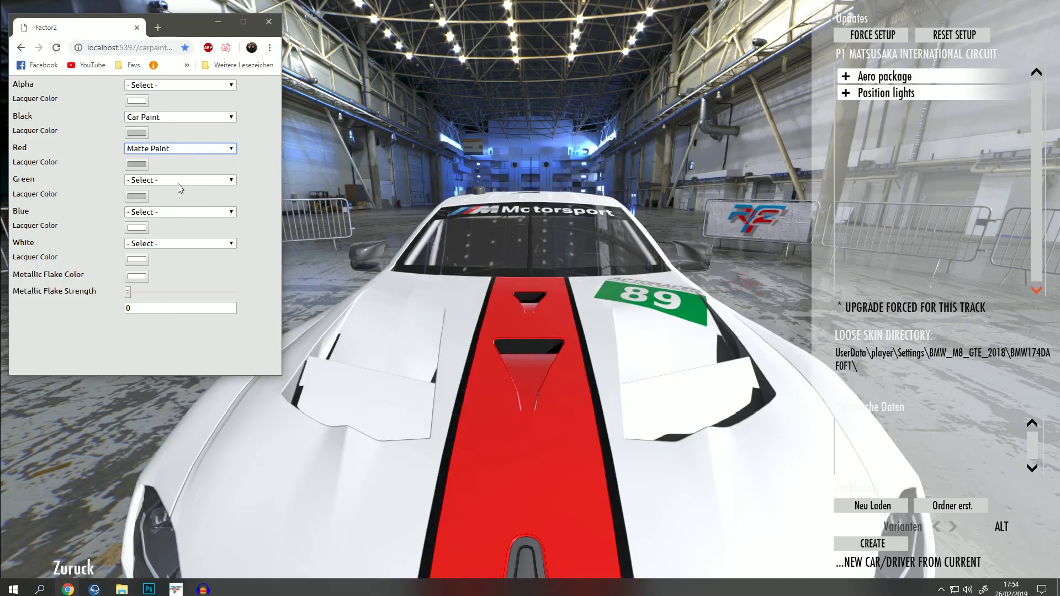
Try Car Paint on the Red region, and return it to Matte Paint
left_click(160, 149)
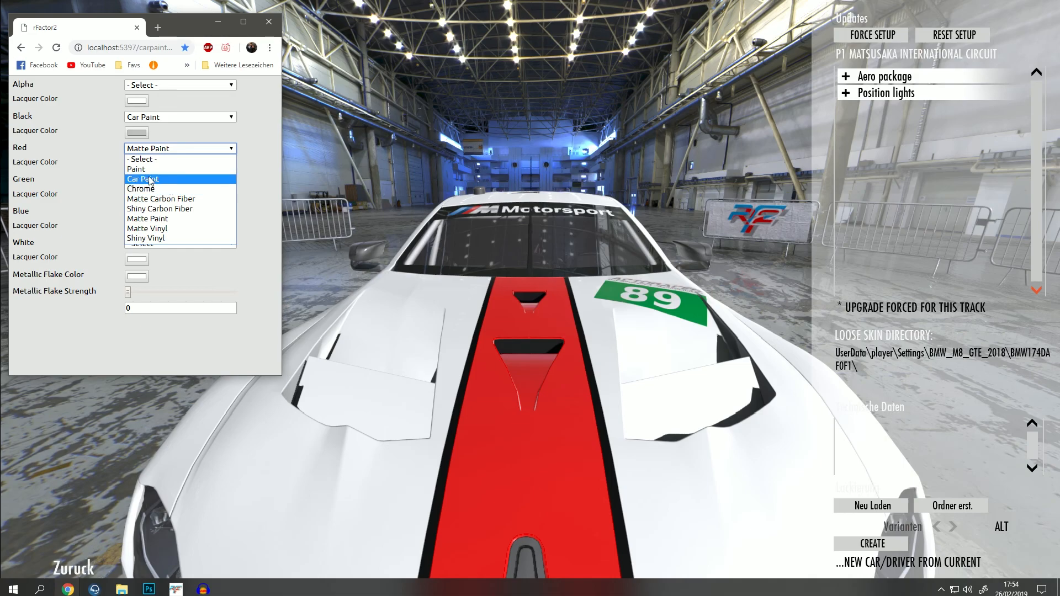
left_click(150, 180)
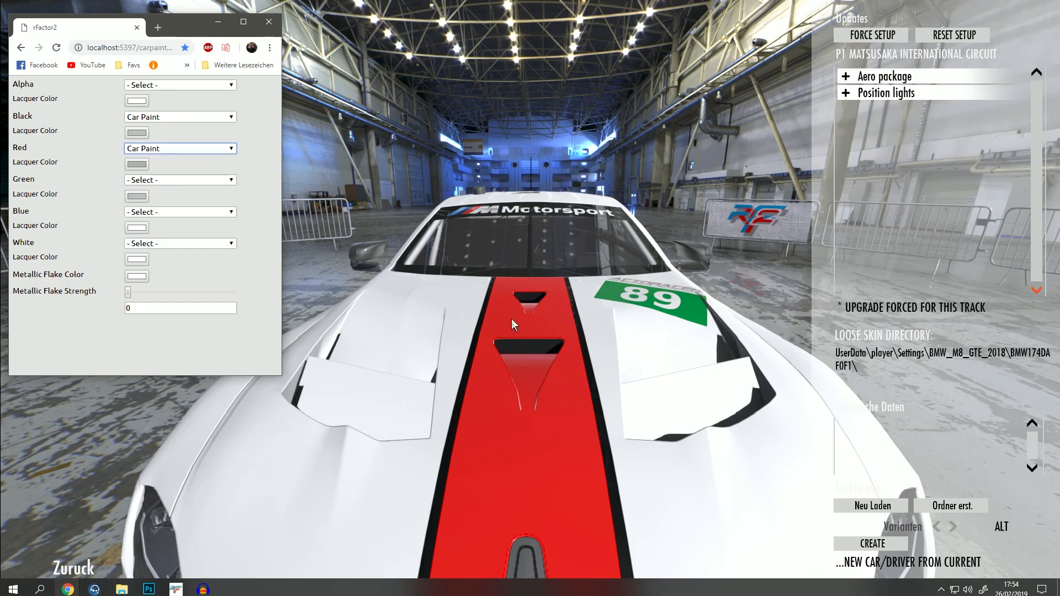
left_click(159, 150)
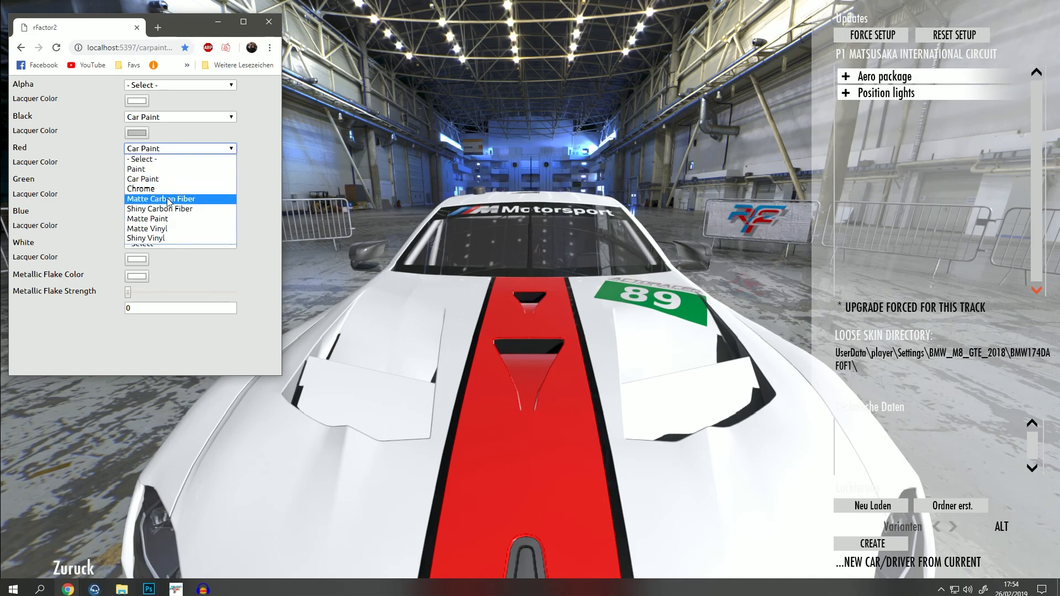
left_click(172, 218)
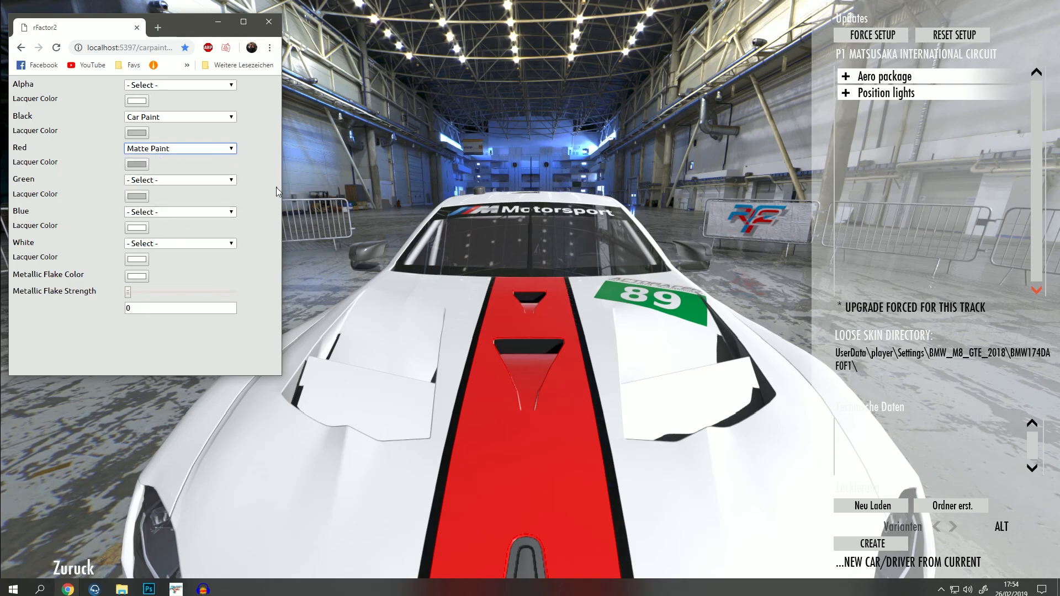
Compare Matte Carbon Fiber and Shiny Carbon Fiber on the Green region around the front bumper, and settle on Matte Carbon Fiber
left_click(219, 182)
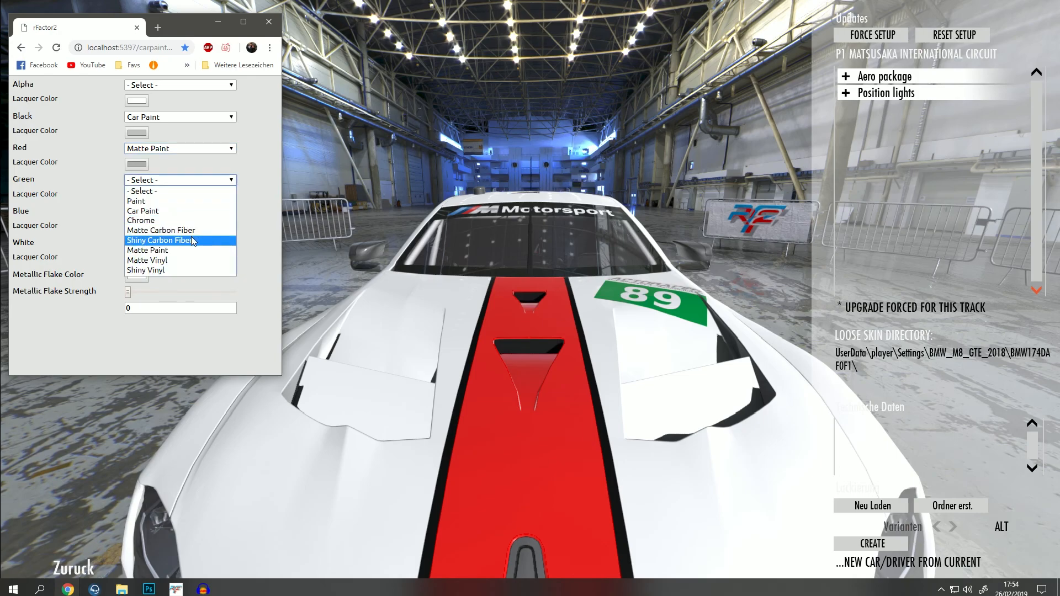
left_click(172, 230)
left_click(159, 186)
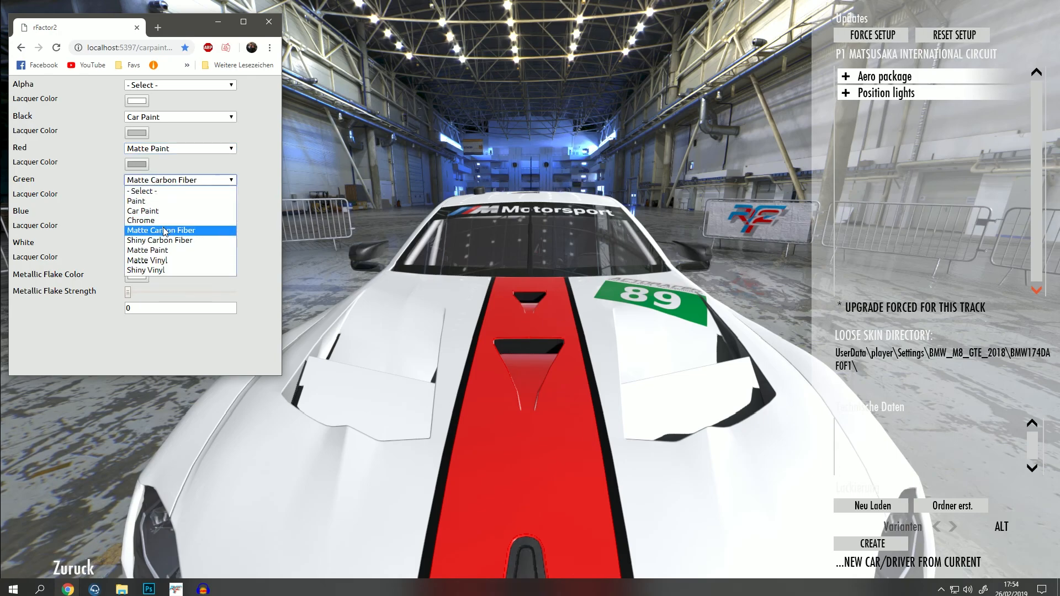
left_click(171, 240)
left_click(180, 180)
left_click_drag(561, 360, 498, 432)
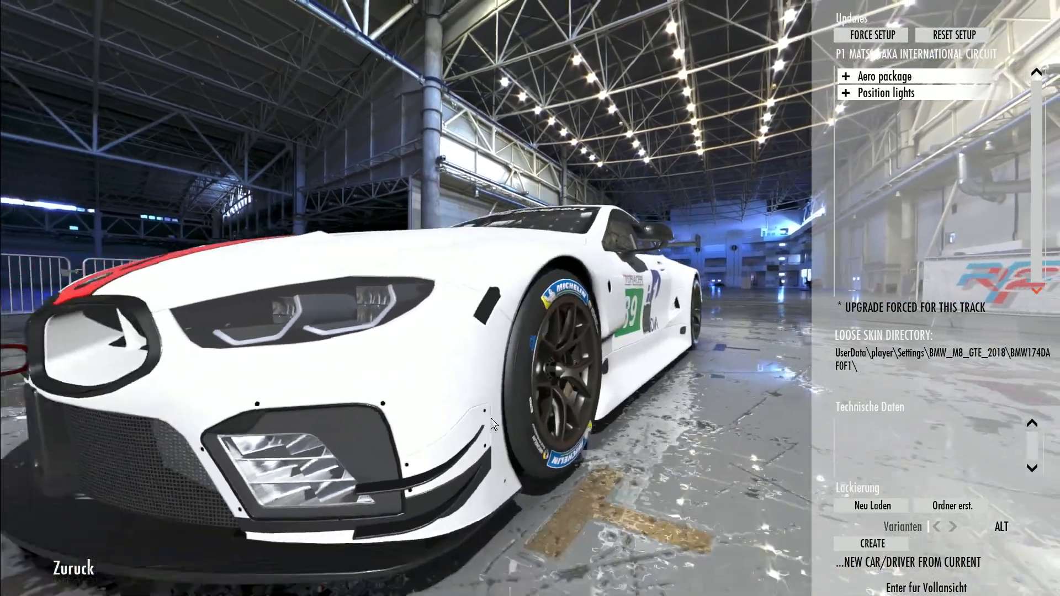
key("alt+Tab")
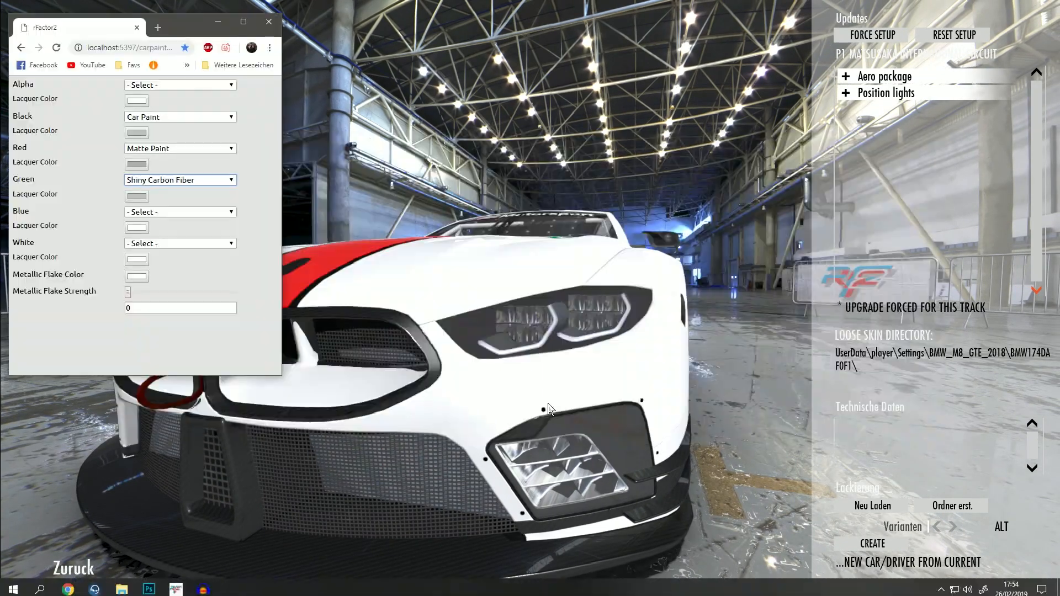
left_click(175, 182)
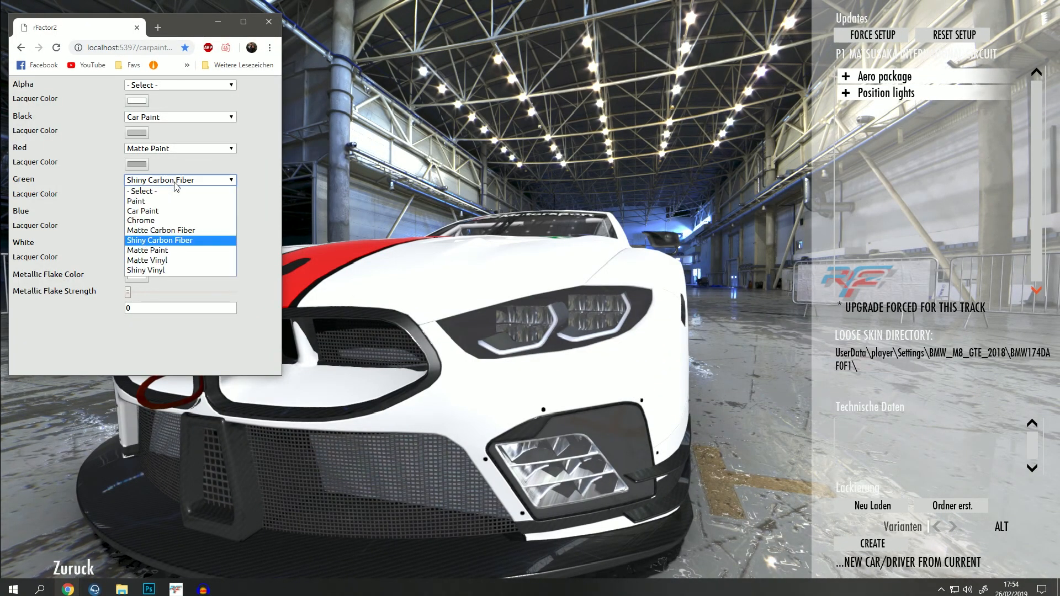
left_click(176, 231)
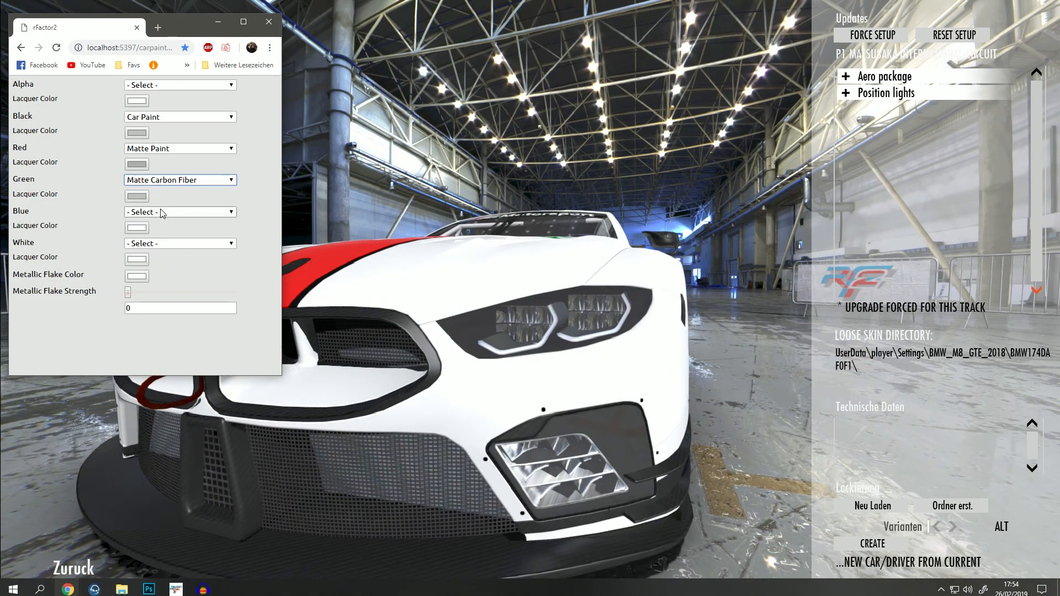
Try Car Paint on the Blue region and view the hood stripe from the front
left_click(164, 213)
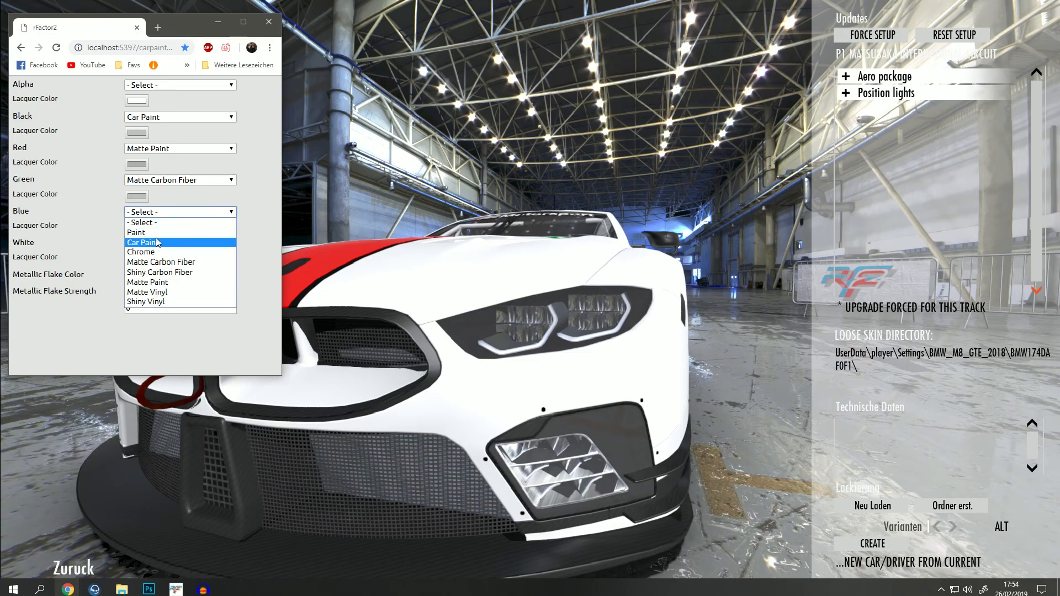
left_click(480, 278)
key("alt+Tab")
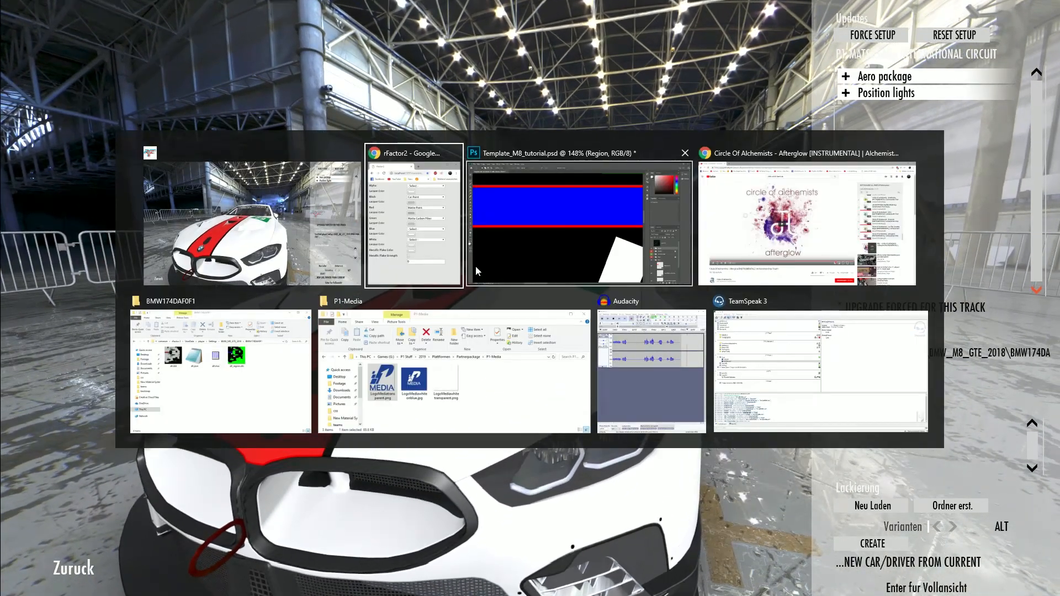
left_click(166, 212)
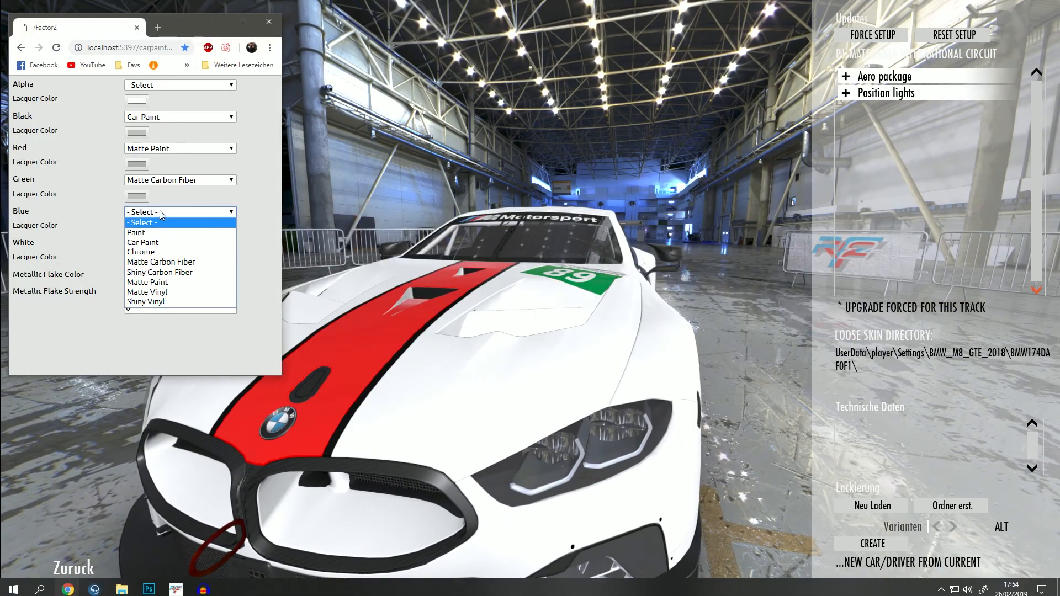
left_click(156, 242)
left_click_drag(495, 377, 528, 352)
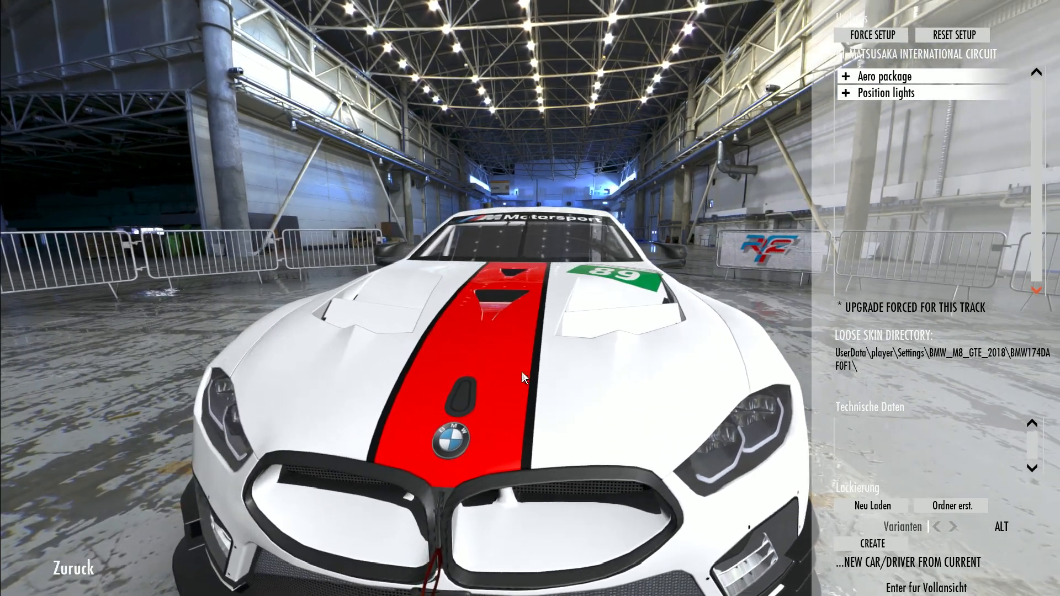
key("alt+Tab")
Try Chrome and Matte Vinyl on the Blue region, viewing the hood stripe with each material
left_click(157, 213)
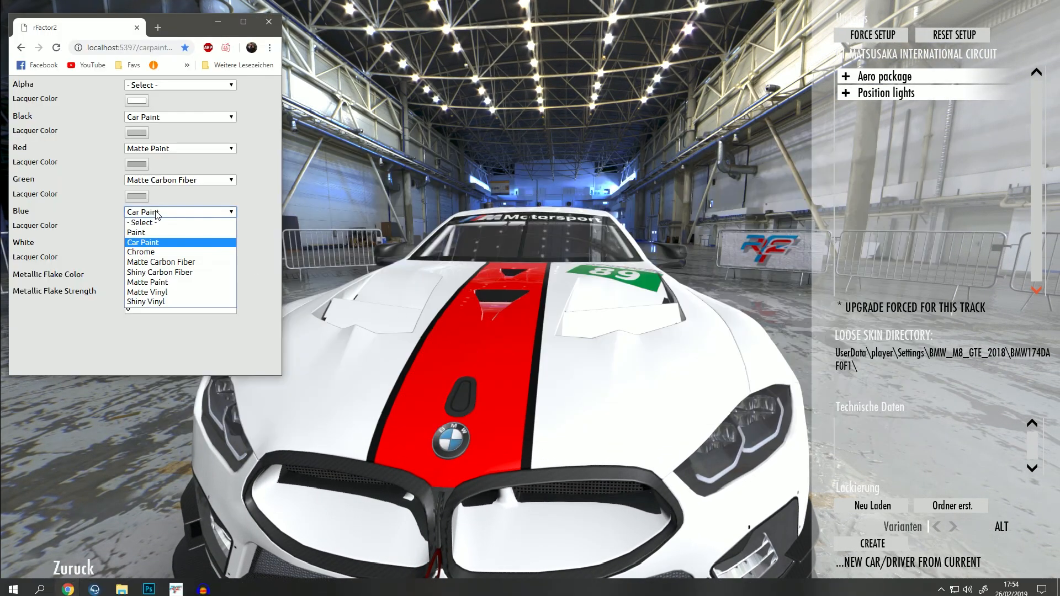
left_click(149, 254)
left_click_drag(590, 383, 538, 380)
key("alt+Tab")
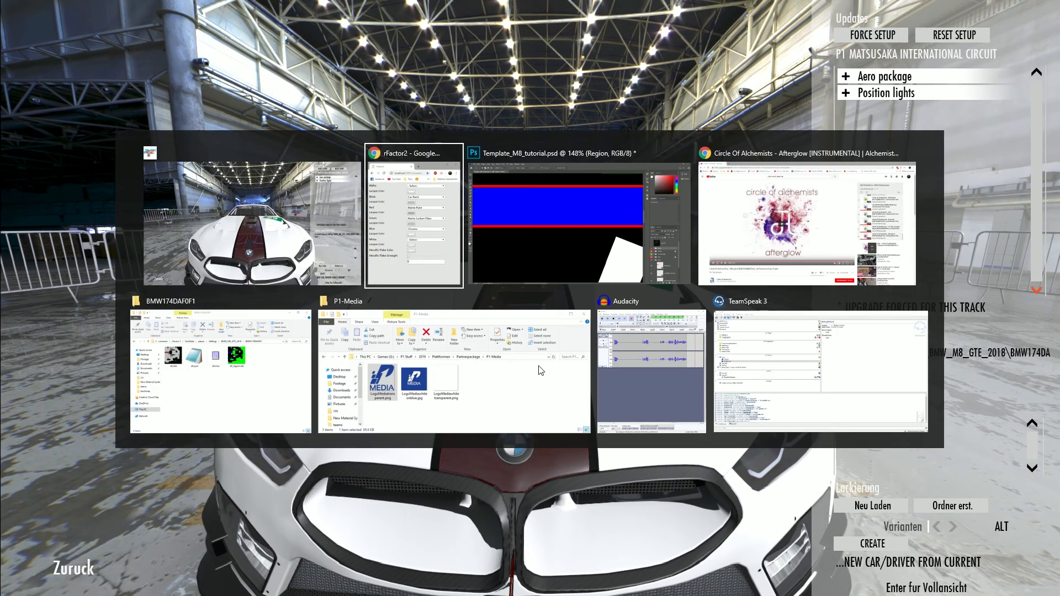
left_click(185, 212)
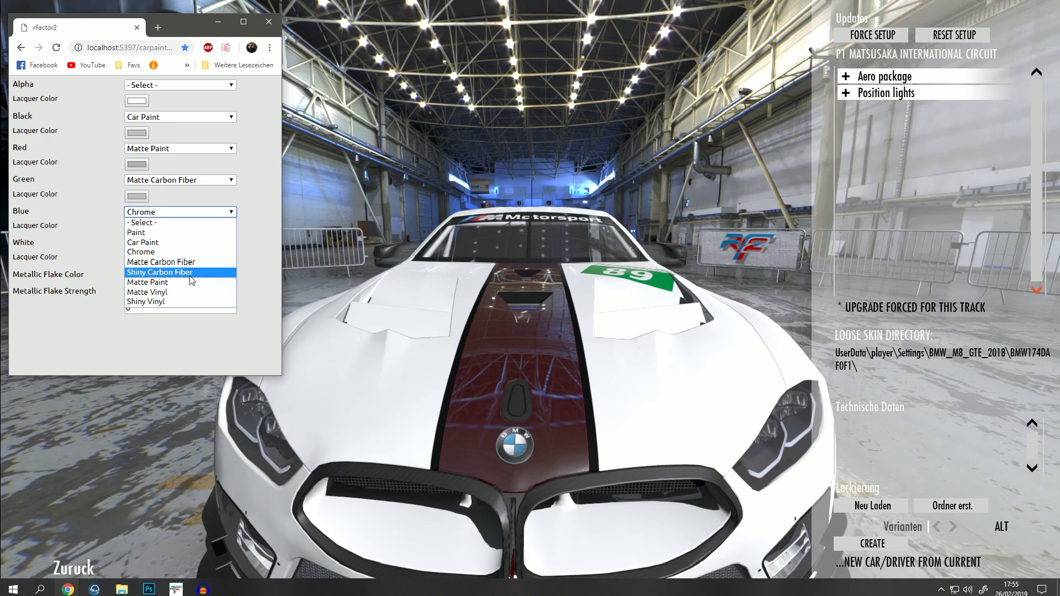
left_click(213, 292)
mouse_move(504, 385)
left_mouse_down()
mouse_move(585, 335)
mouse_move(433, 374)
mouse_move(489, 387)
left_mouse_up()
key("alt+Tab")
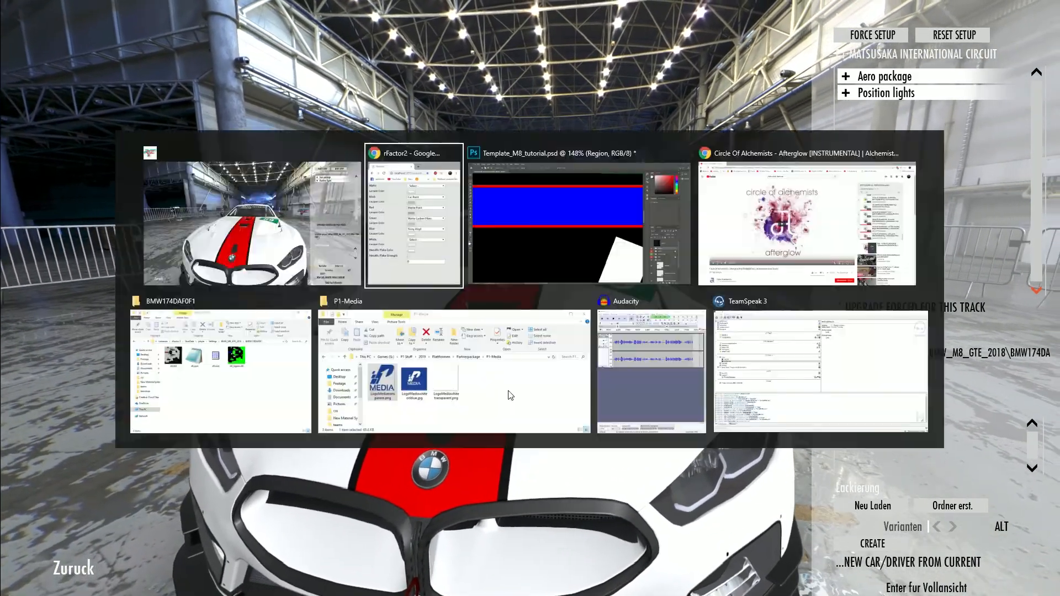
Try Car Paint and Shiny Vinyl on the Blue region, and settle on Matte Paint
left_click(147, 150)
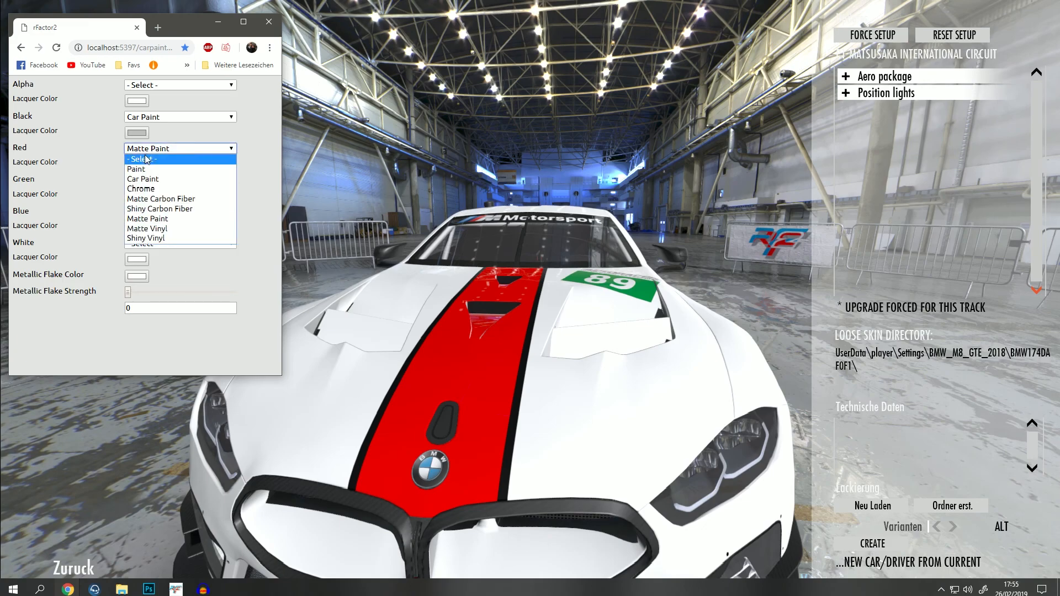
left_click(197, 148)
left_click(179, 244)
left_click(180, 212)
left_click(174, 244)
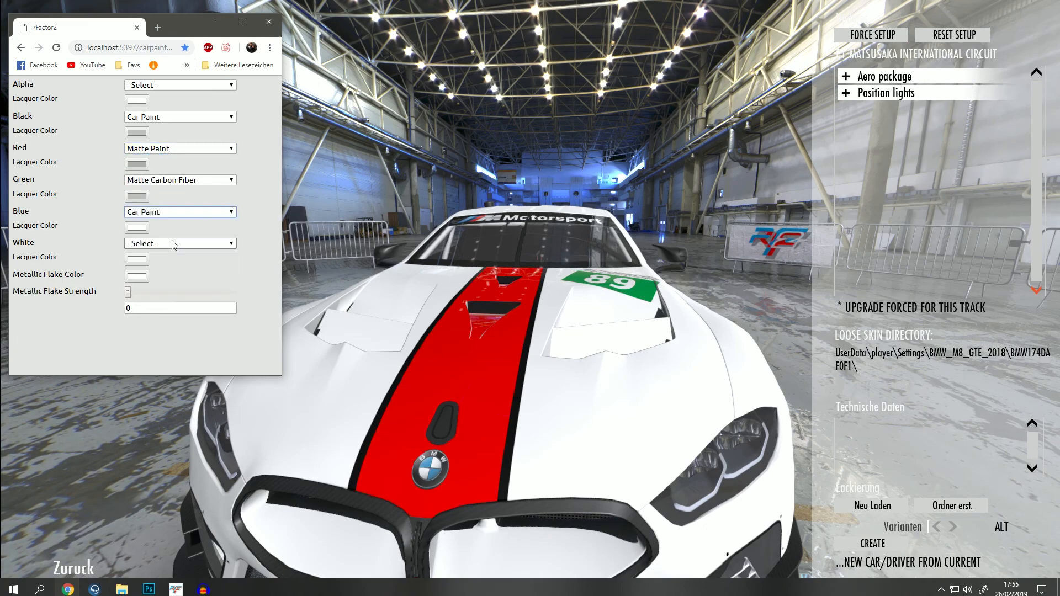
left_click(181, 213)
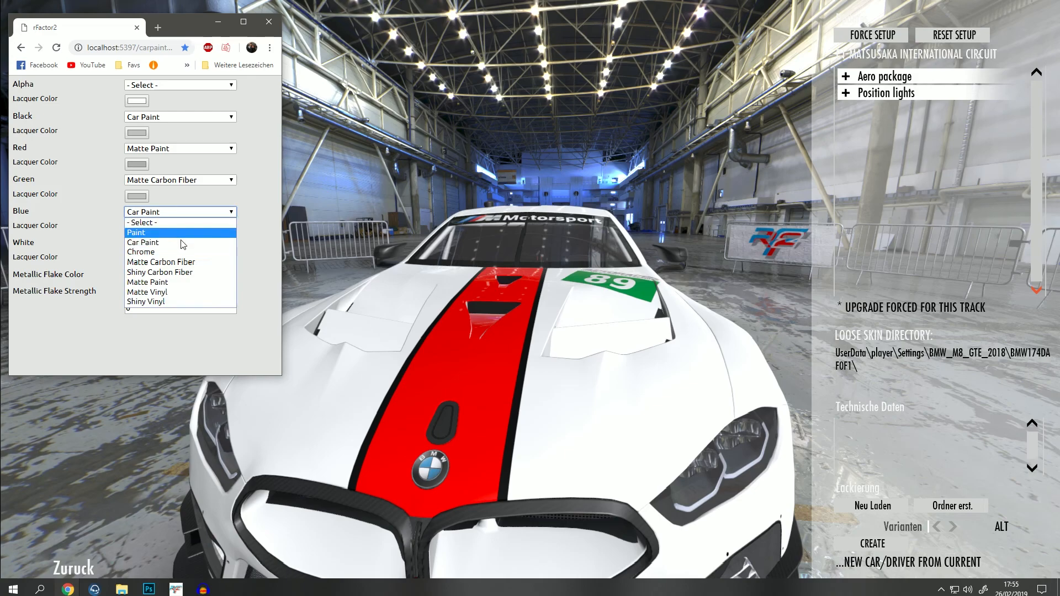
left_click(181, 302)
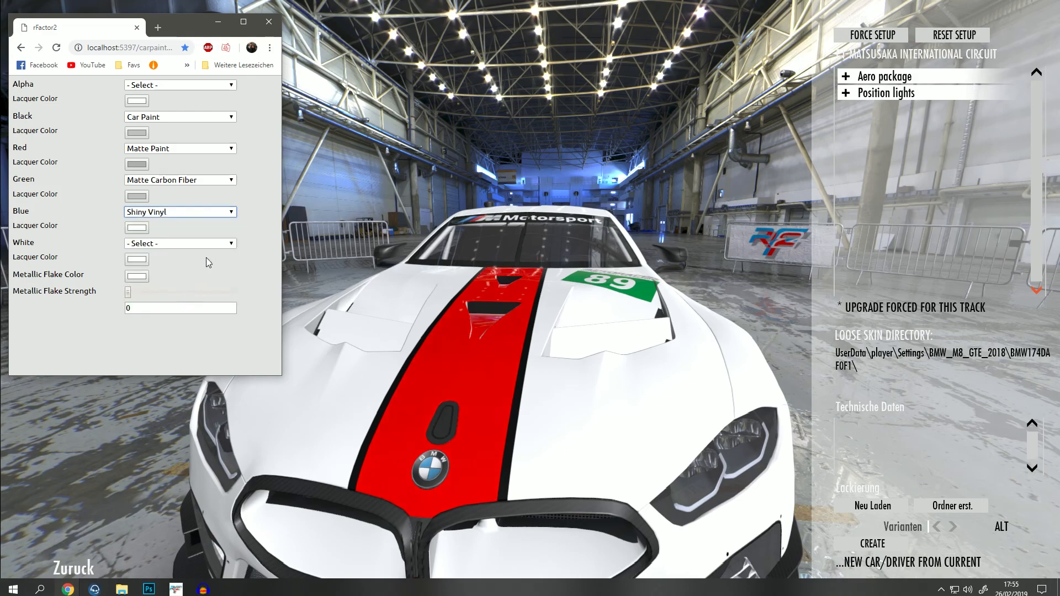
left_click(189, 215)
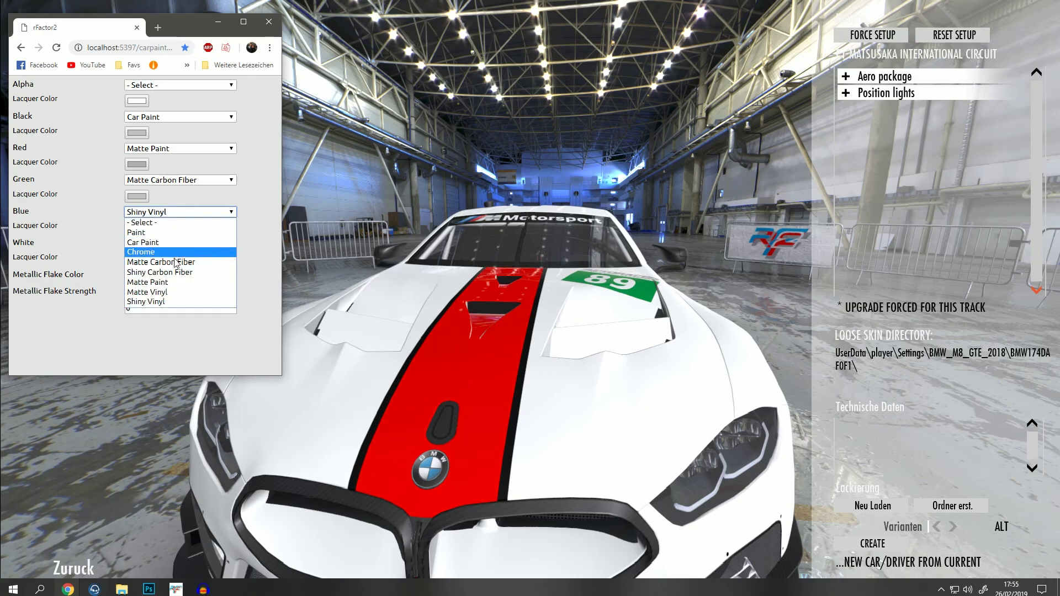
left_click(165, 288)
Set the Red region's material to Chrome
left_click(146, 183)
left_click(150, 170)
left_click(157, 151)
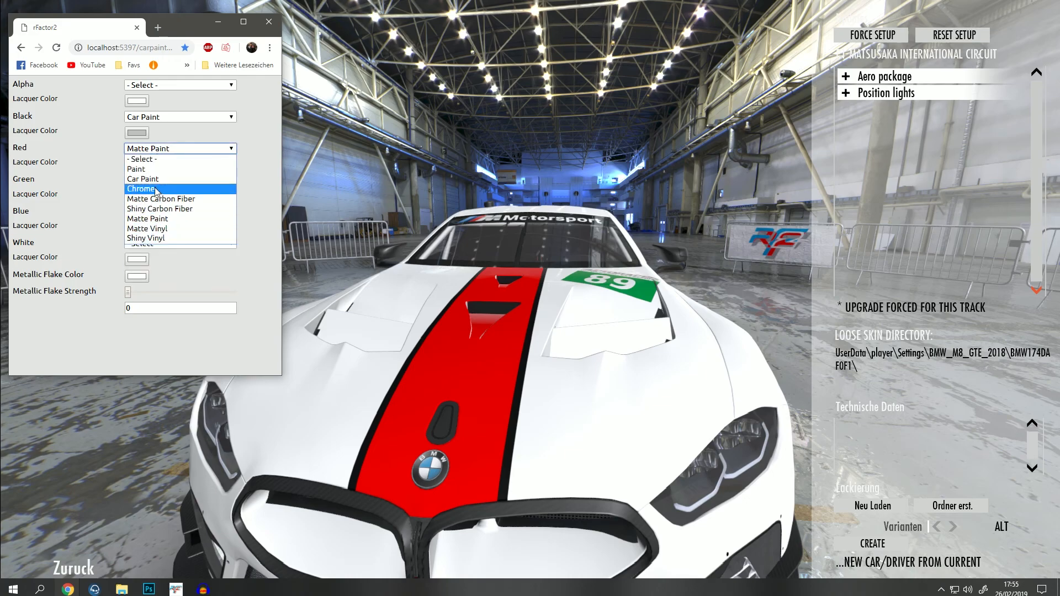
left_click(157, 190)
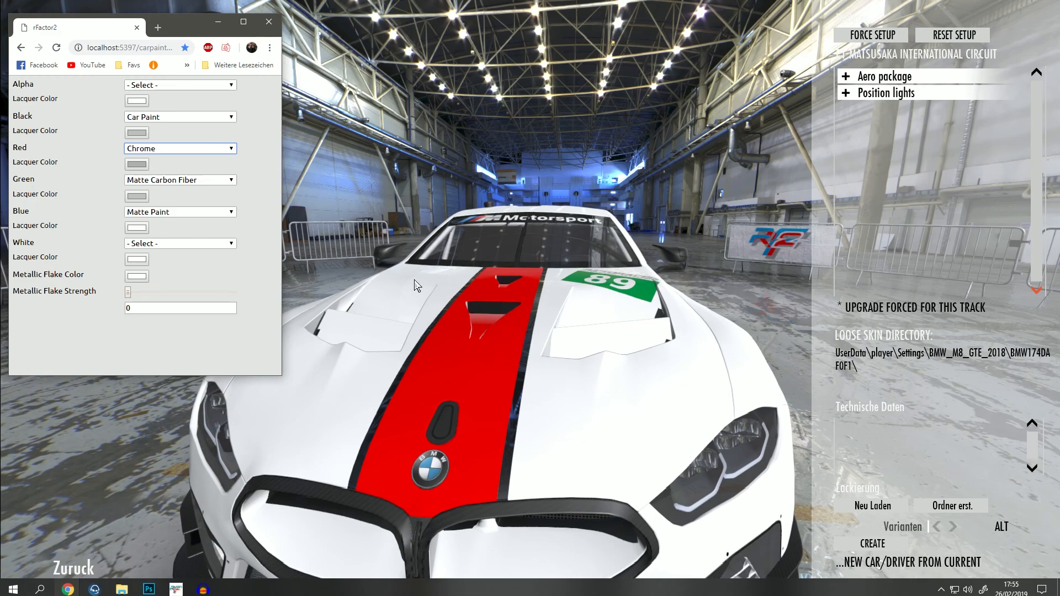
Switch to Photoshop and examine which logos and number plates are white on the region map
left_click(184, 245)
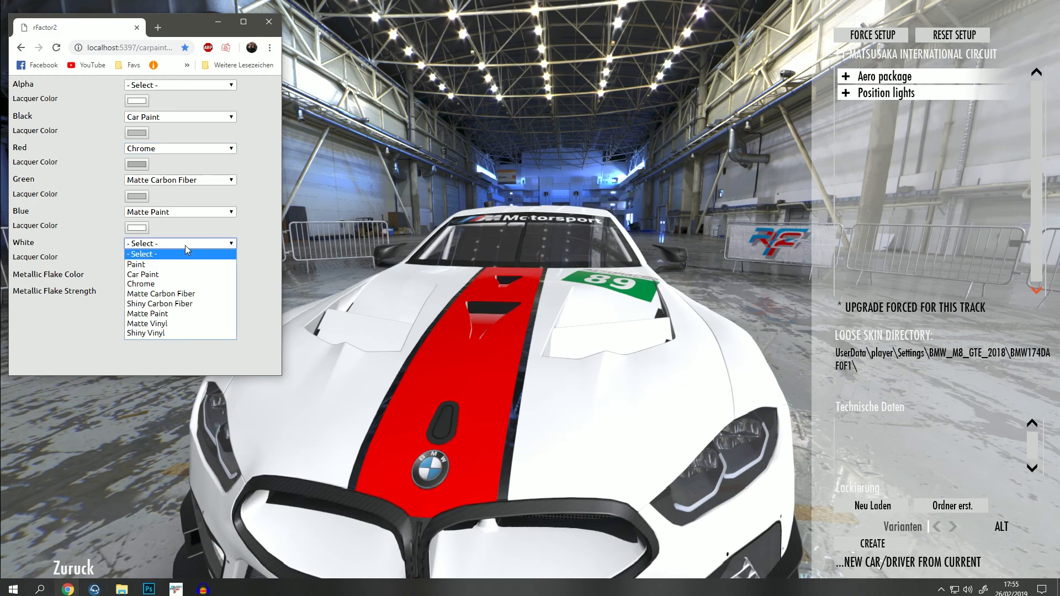
key("alt+Tab")
key("alt+Tab")
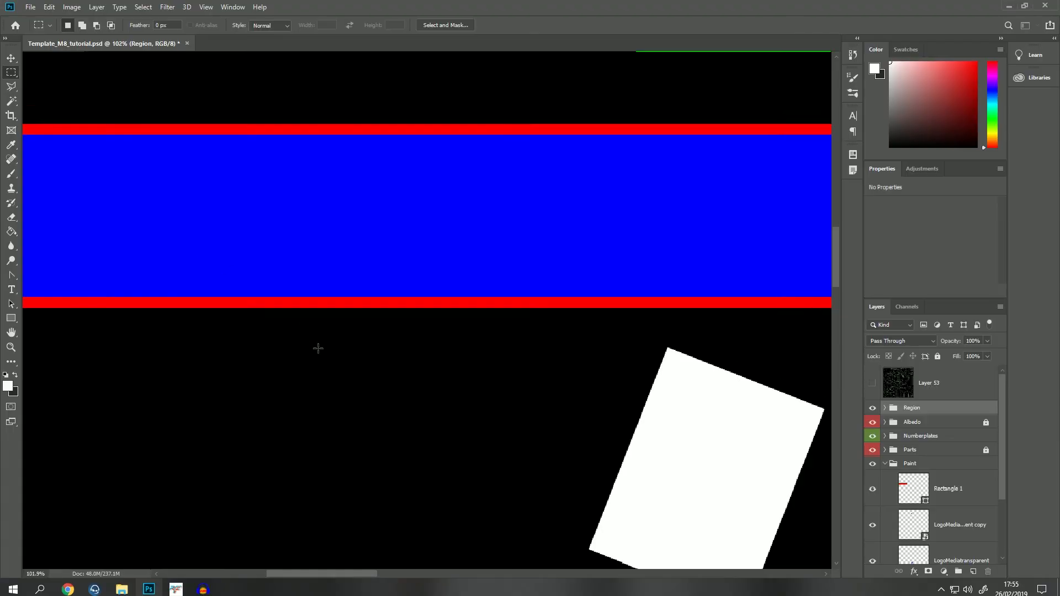
scroll(318, 348, "down", 5)
scroll(670, 514, "down", 2)
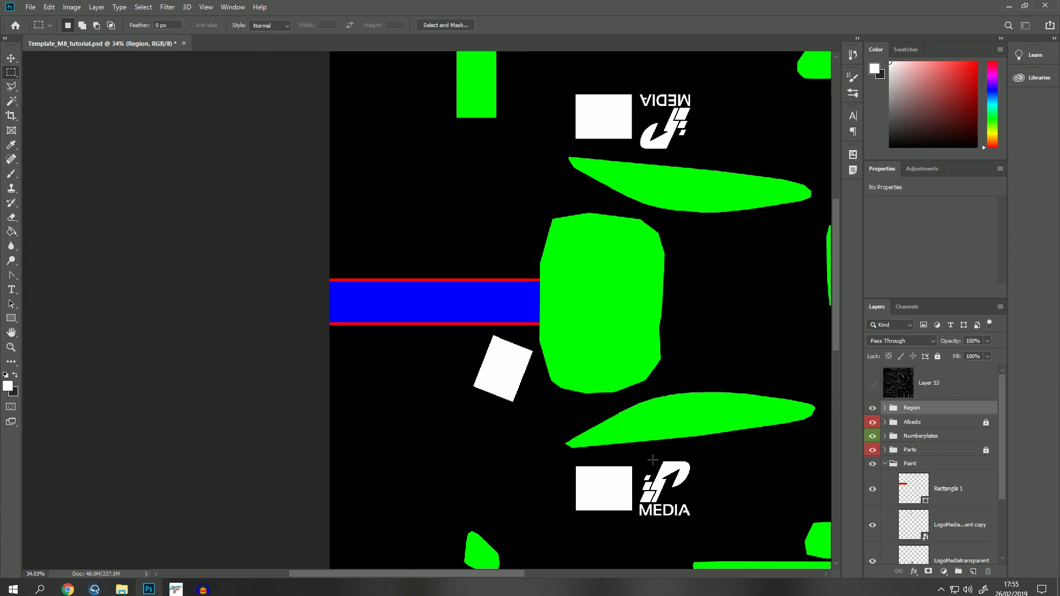
key("alt+Tab")
key("alt+Tab")
key("alt+Tab")
key("alt+Tab")
View the logo and number plate on the car's side, and set the White region's material to Matte Paint
left_click_drag(612, 356, 683, 409)
key("alt+Tab")
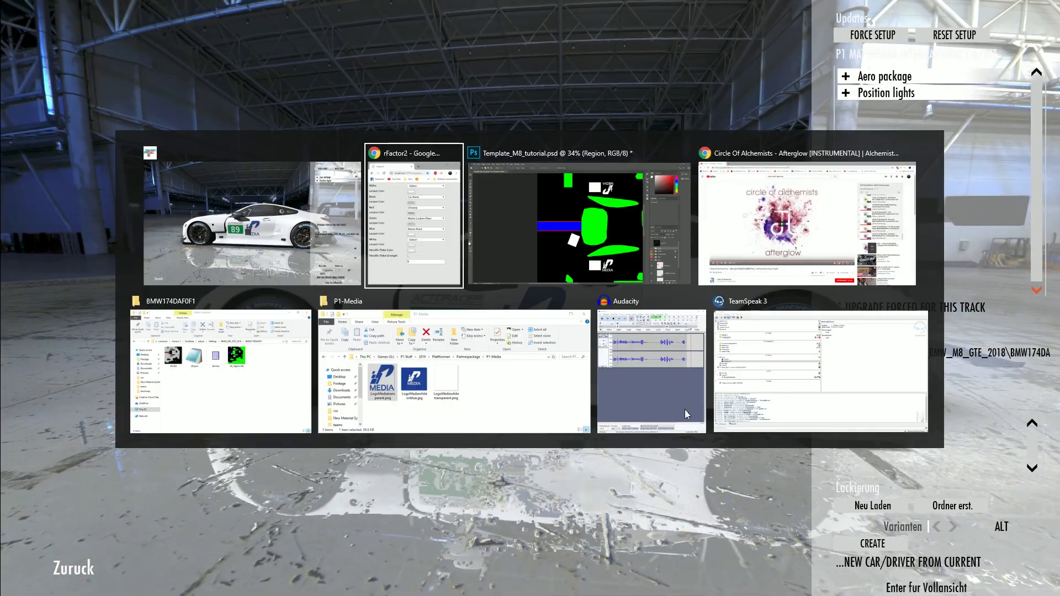
left_click(204, 243)
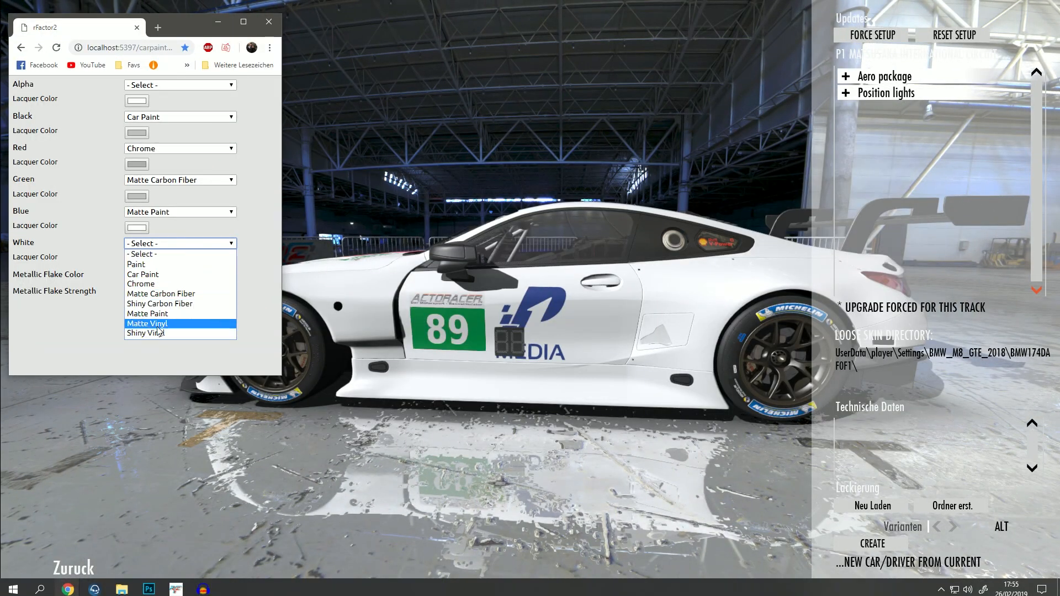
left_click(145, 314)
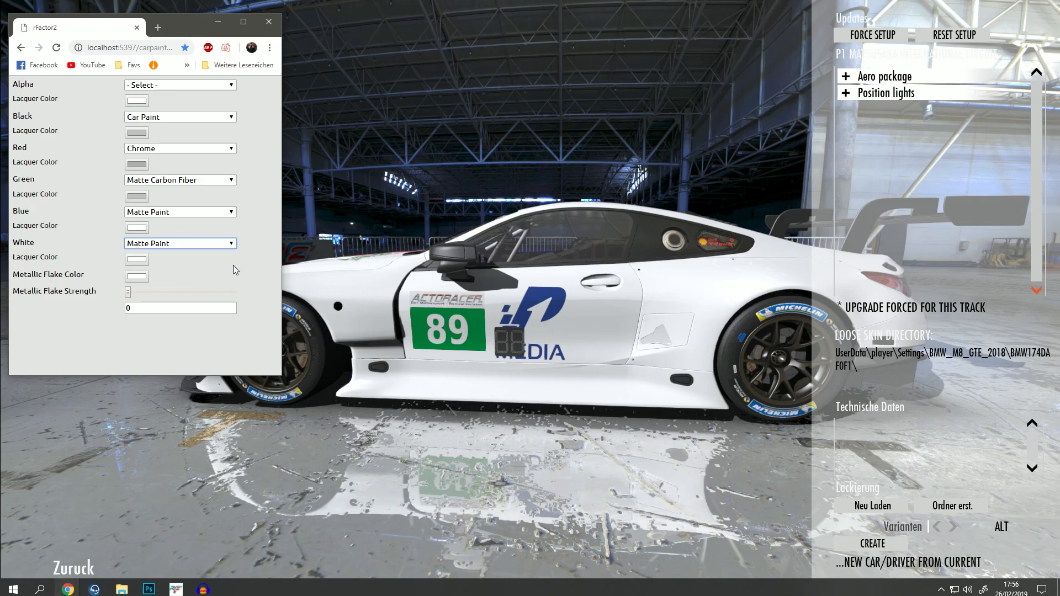
Inspect the assigned materials on the car's hood and side in the rFactor 2 showroom
key("super")
key("super")
left_click(397, 280)
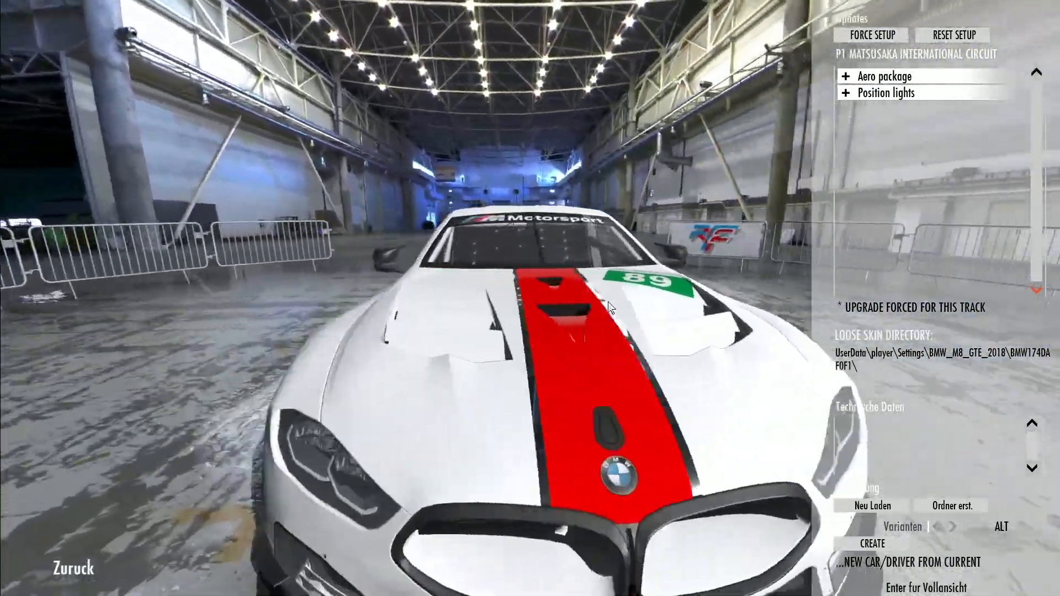
mouse_move(608, 302)
left_mouse_down()
mouse_move(478, 324)
mouse_move(336, 322)
mouse_move(552, 388)
mouse_move(628, 295)
mouse_move(541, 332)
left_mouse_up()
key("alt+Tab")
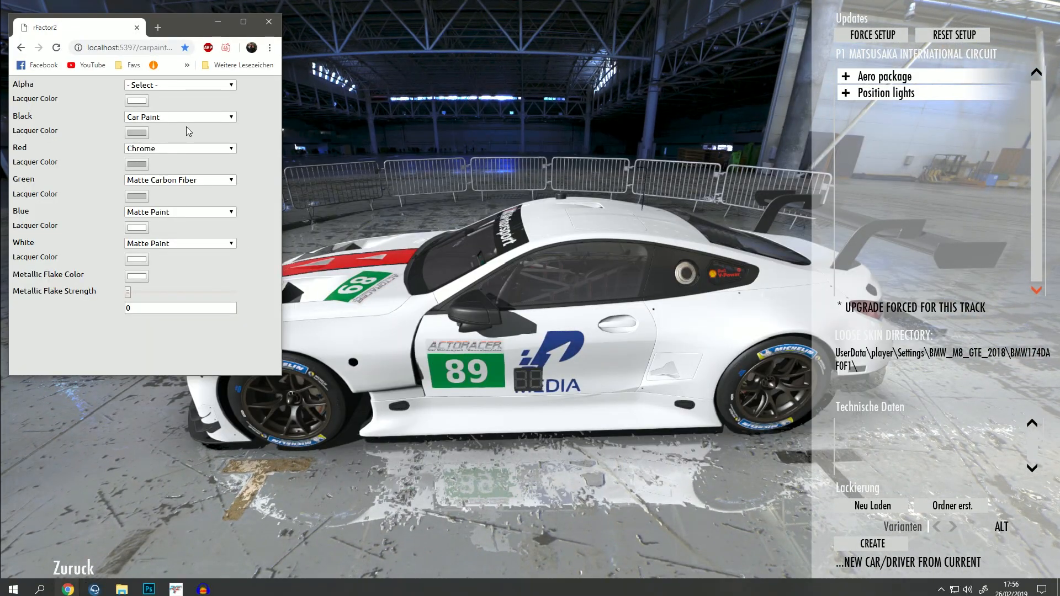
Check the region map in Photoshop, and set the Black region's lacquer color to medium blue (0, 128, 192) in the paint settings
left_click(143, 133)
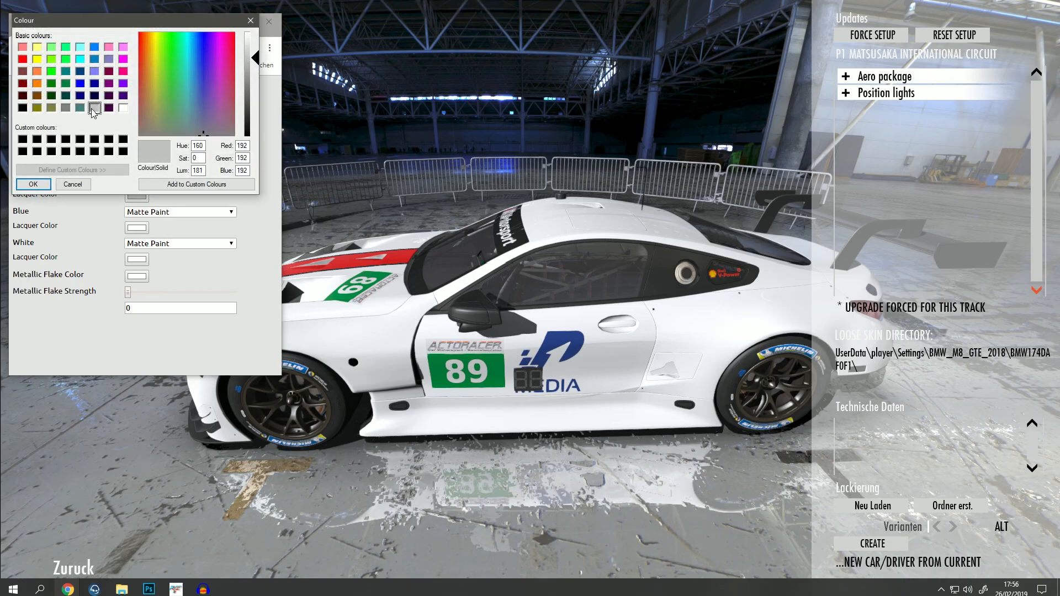
left_click_drag(115, 32, 112, 144)
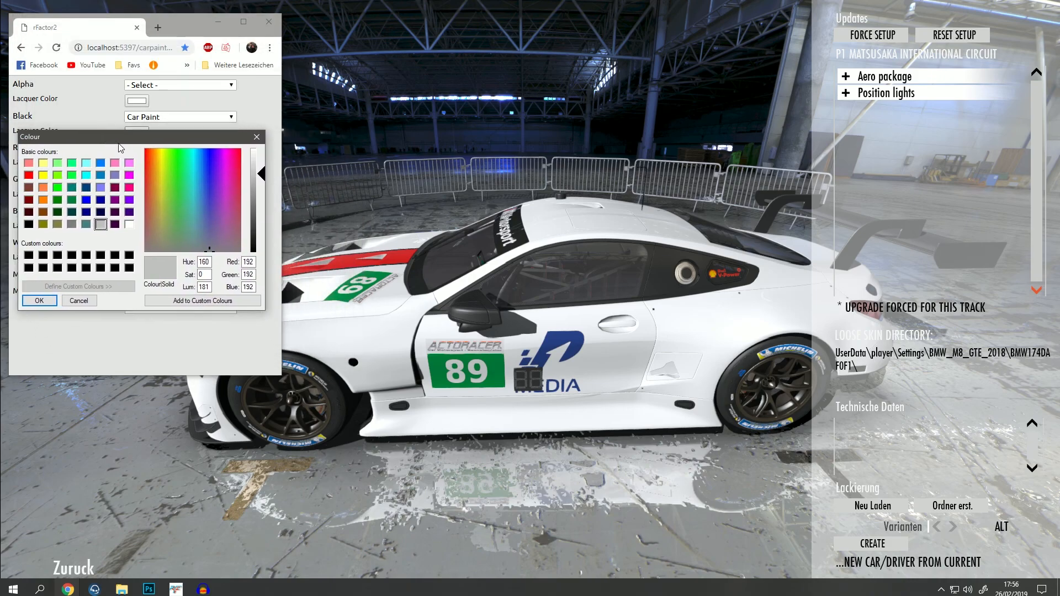
left_click(149, 589)
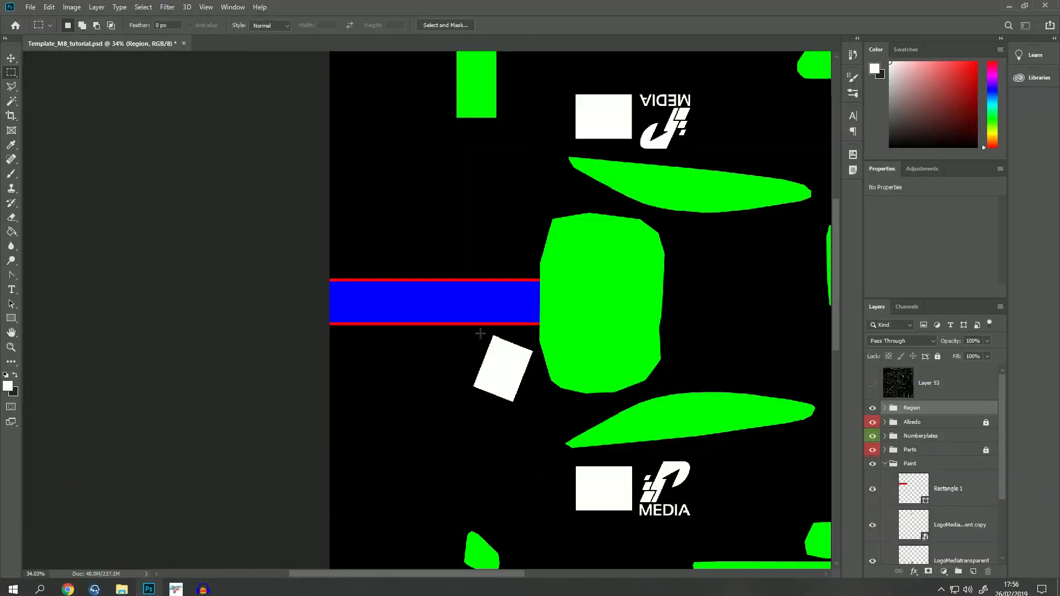
scroll(398, 302, "down", 2)
key("alt+Tab")
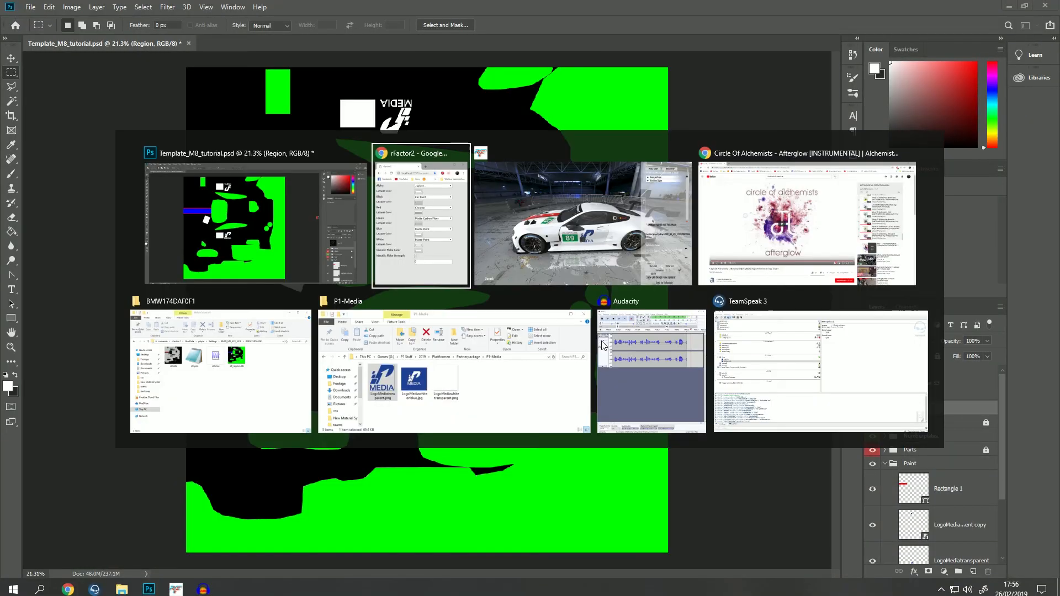
key("alt+Tab")
key("Tab")
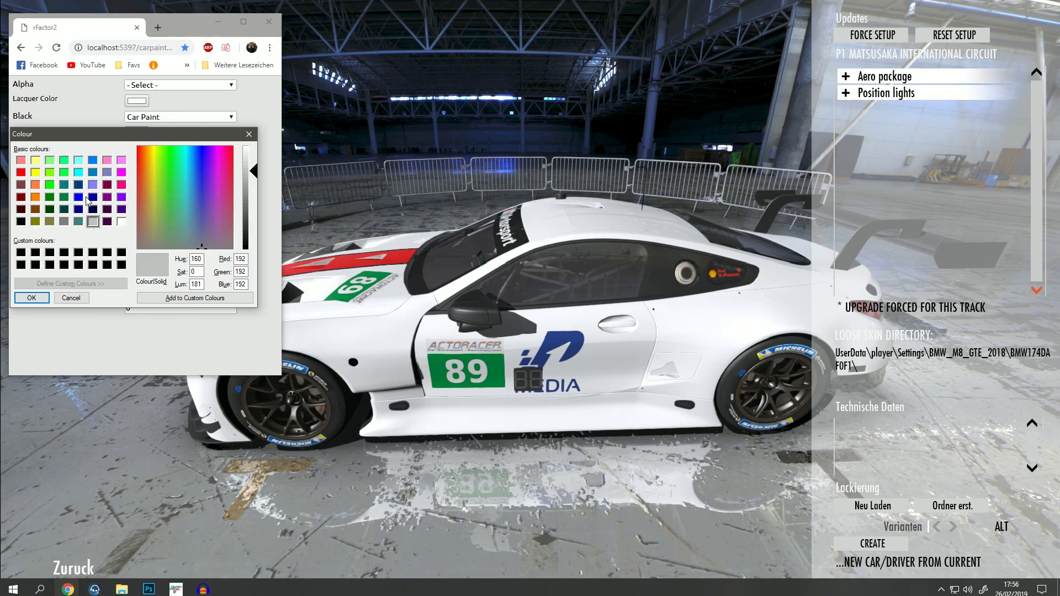
left_click(91, 175)
left_click(33, 298)
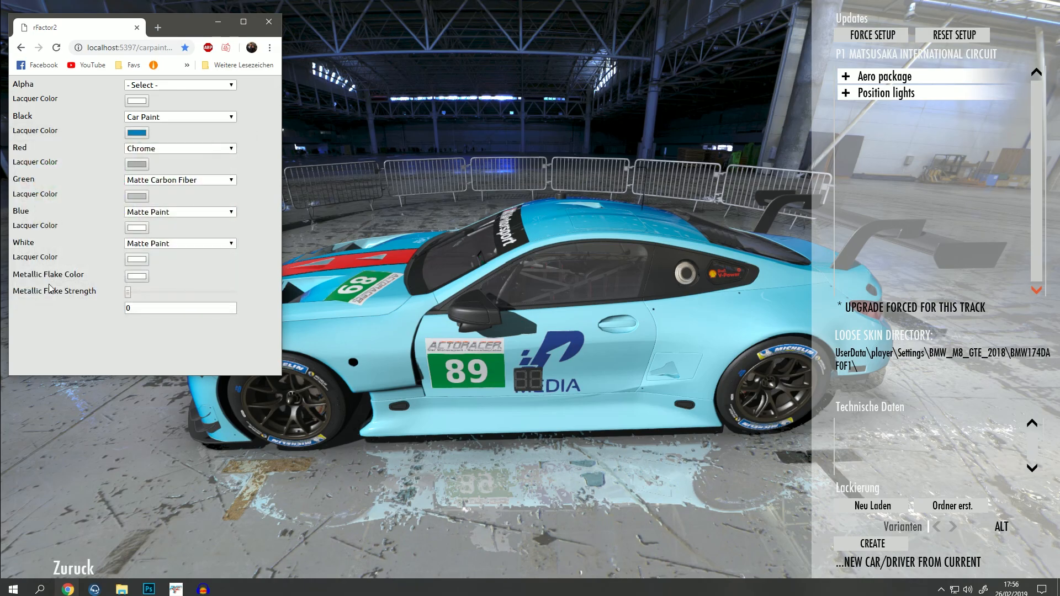
Inspect the blue lacquer on the car's front and side, and recheck the Black region's lacquer color without changing it
left_click(439, 268)
left_click_drag(384, 313, 463, 356)
key("alt+Tab")
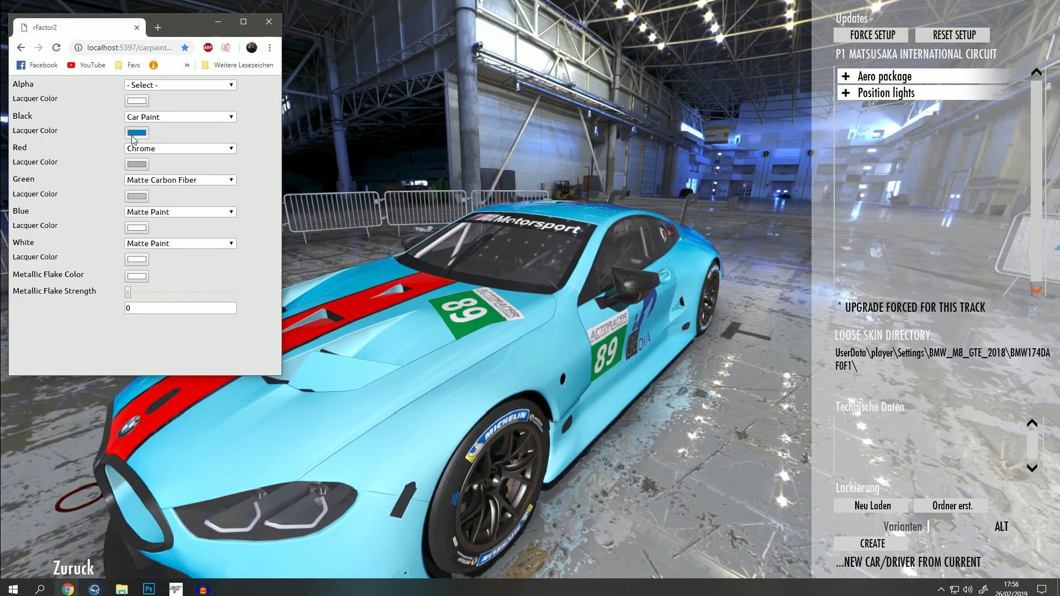
left_click(137, 132)
left_click(34, 184)
left_click(412, 269)
left_click_drag(495, 297, 310, 263)
left_click_drag(661, 267, 688, 323)
key("alt+Tab")
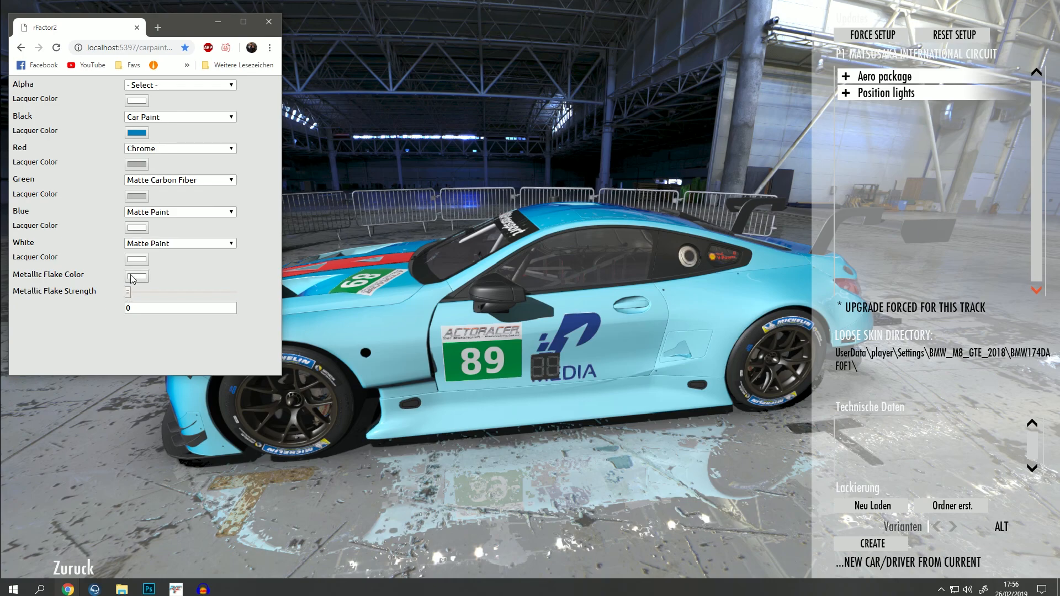
Set the metallic flake color to light grey, and replace it with bright pink
left_click(136, 276)
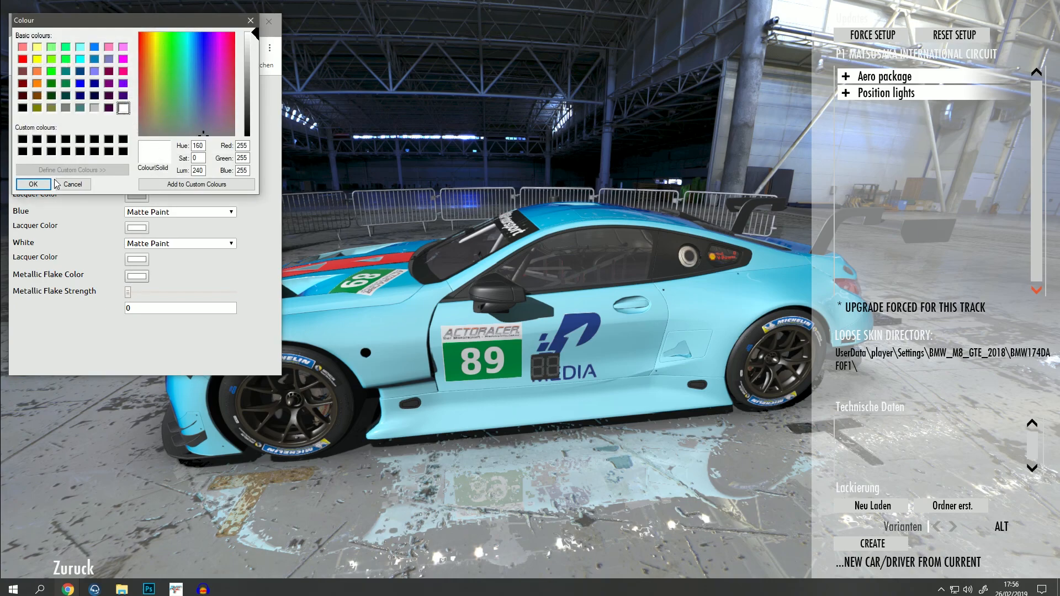
left_click(94, 108)
left_click(34, 185)
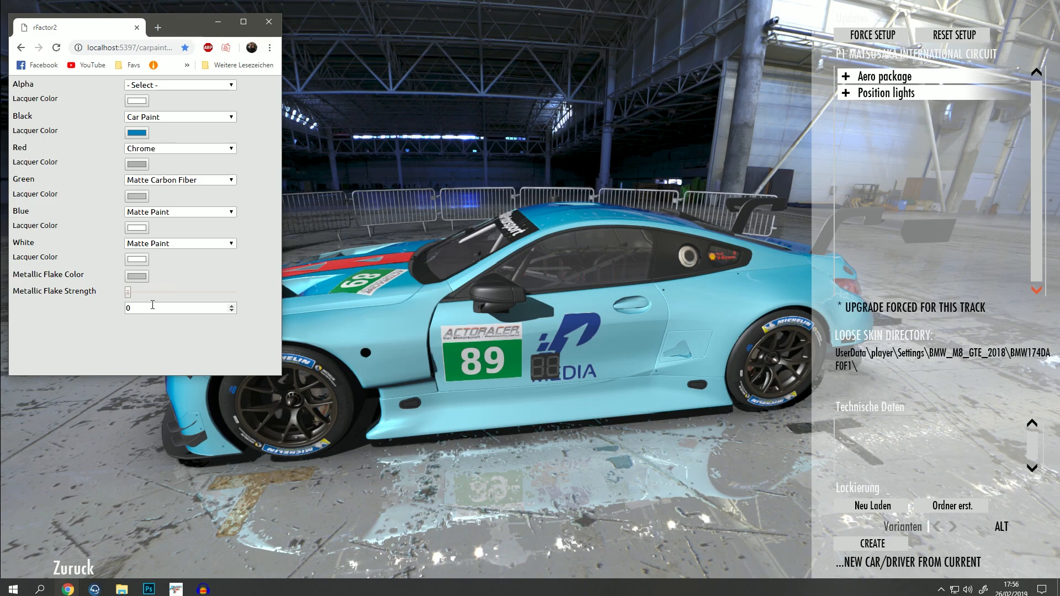
left_click(134, 277)
left_click(123, 71)
left_click(34, 184)
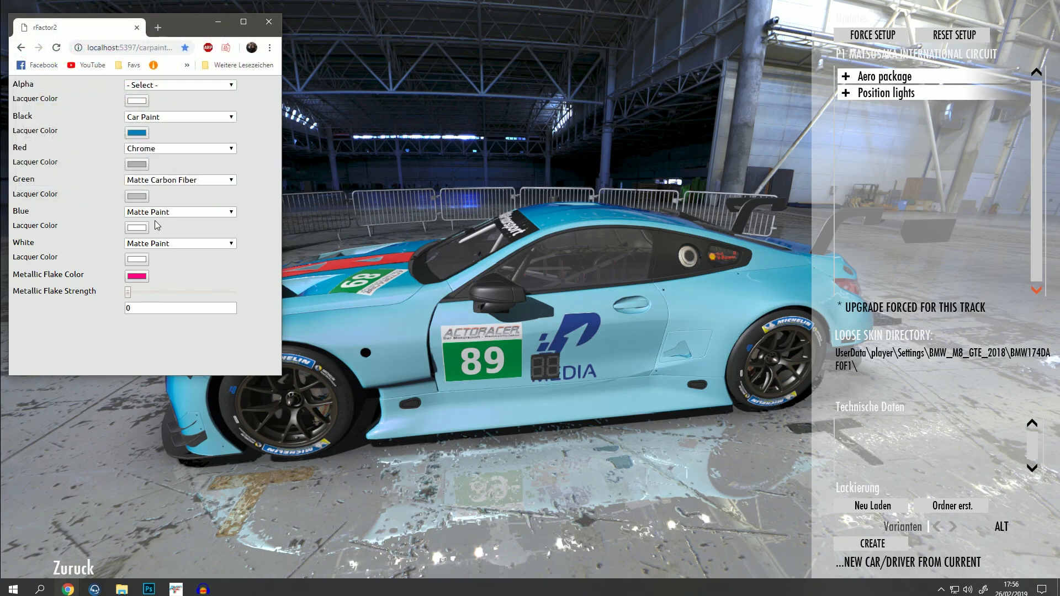
Raise the metallic flake strength to 1 and inspect the flakes up close on the car's rear side
left_click_drag(129, 294, 250, 294)
left_click_drag(511, 349, 576, 417)
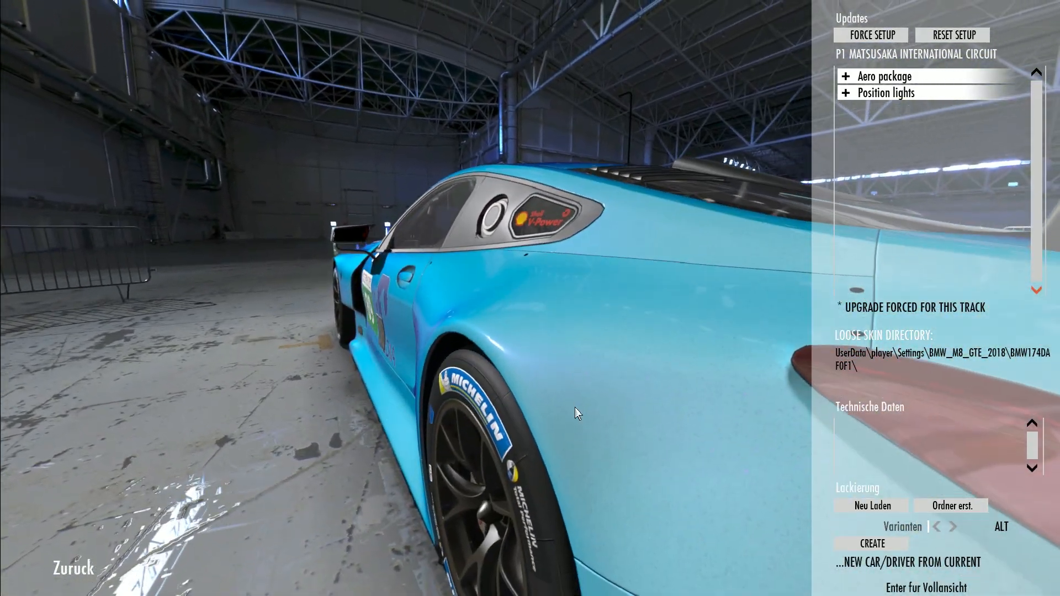
left_click_drag(577, 355, 626, 395)
key("alt+Tab")
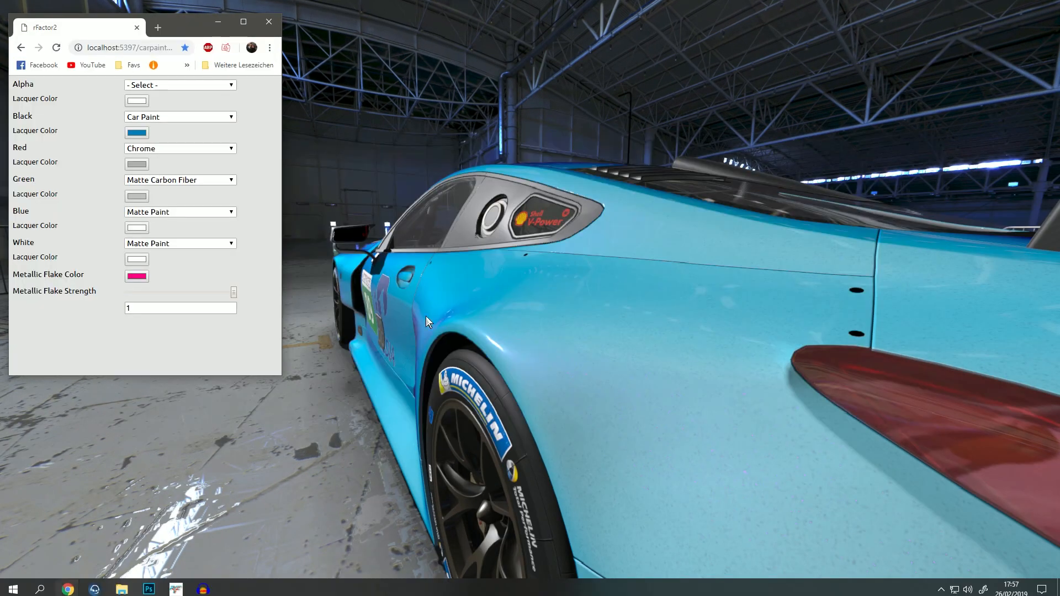
Lower the metallic flake strength to 0 and inspect the paint along the car's side
left_click_drag(234, 292, 183, 298)
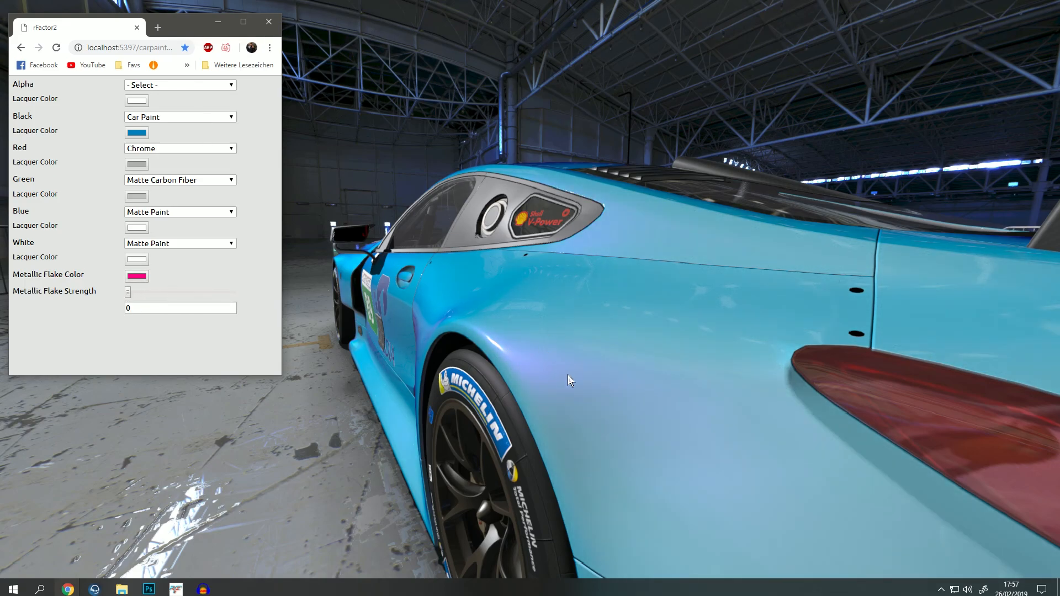
mouse_move(595, 369)
left_mouse_down()
mouse_move(760, 367)
mouse_move(525, 366)
mouse_move(614, 362)
left_mouse_up()
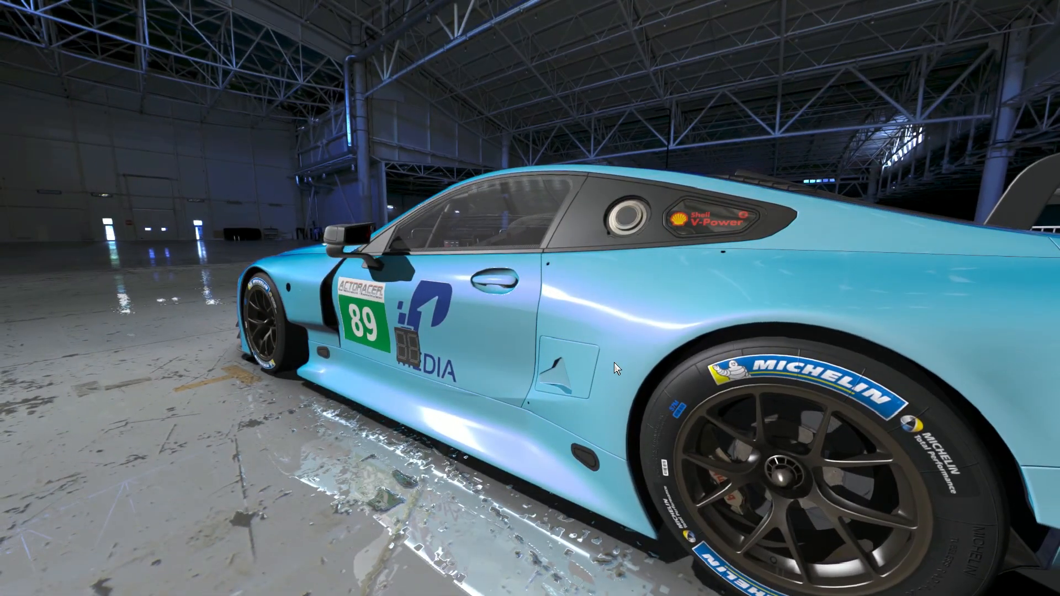
key("alt+Tab")
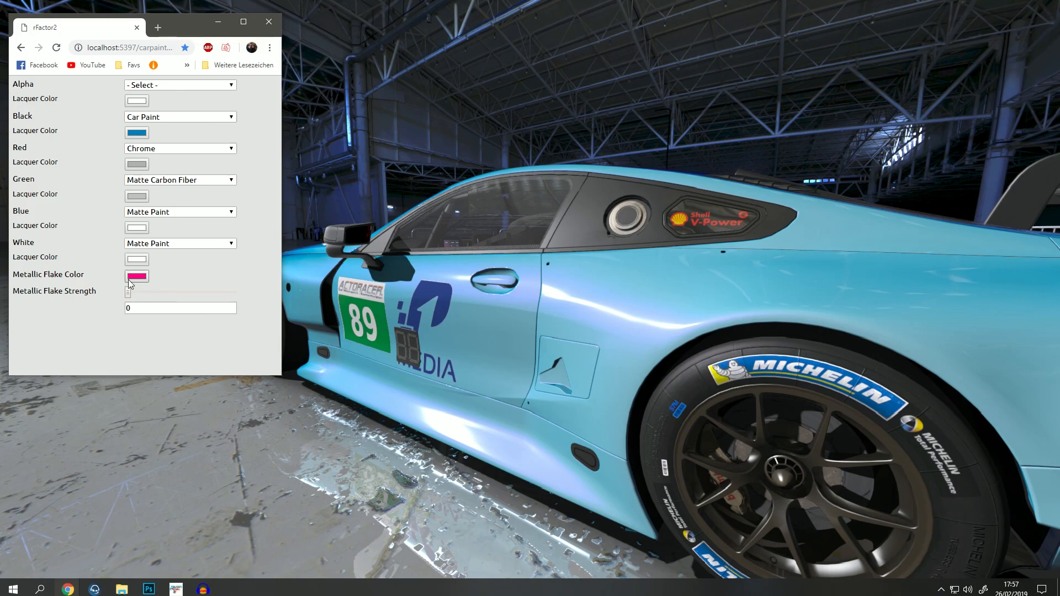
Set the metallic flake color to bright green (0, 255, 0) and the Black region's lacquer color to light red
left_click(136, 277)
left_click(50, 70)
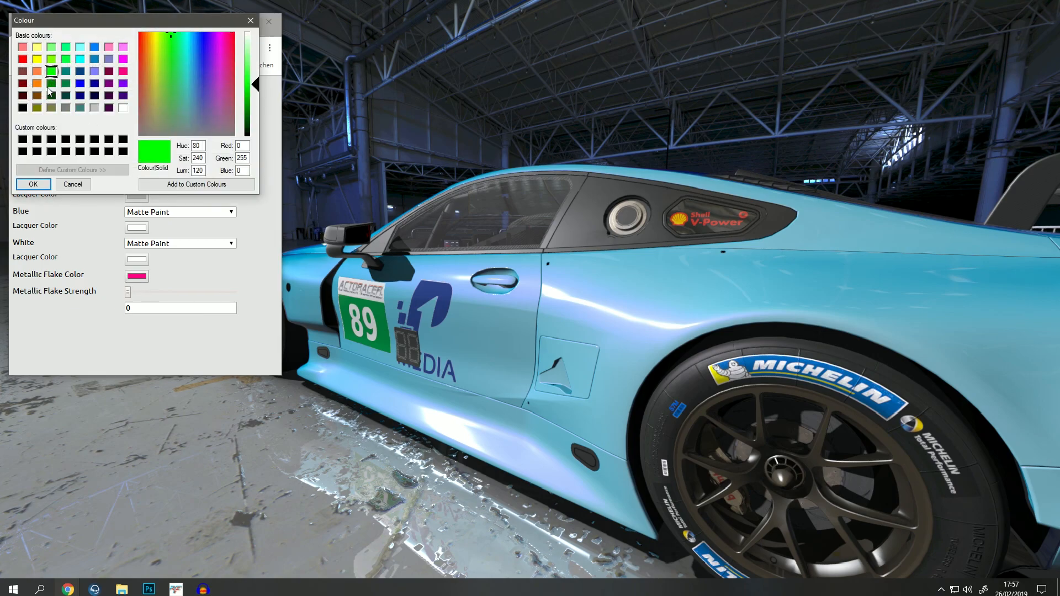
left_click(22, 184)
left_click(135, 132)
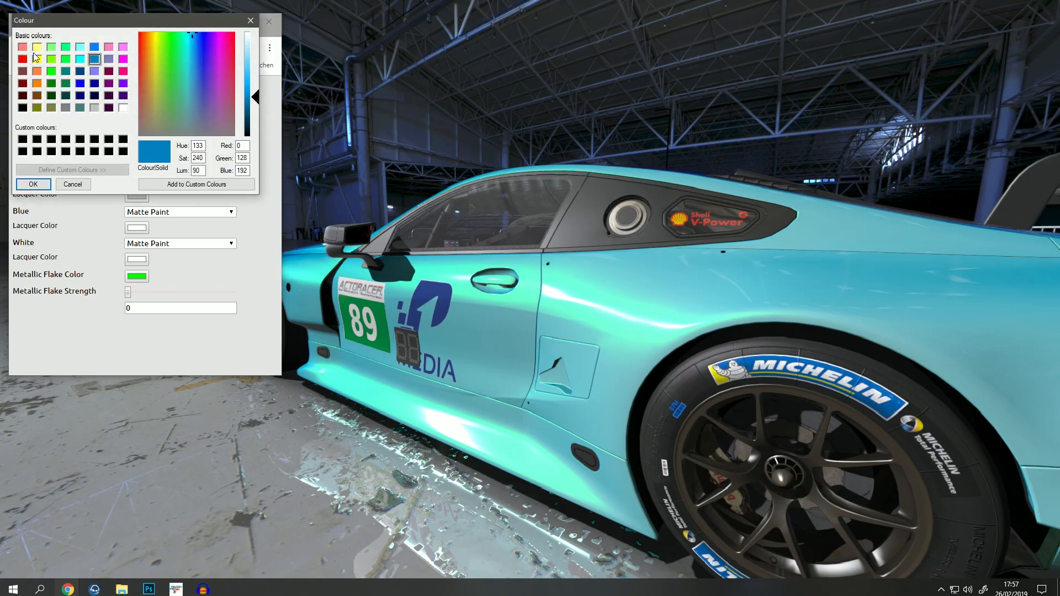
left_click(23, 48)
left_click(33, 184)
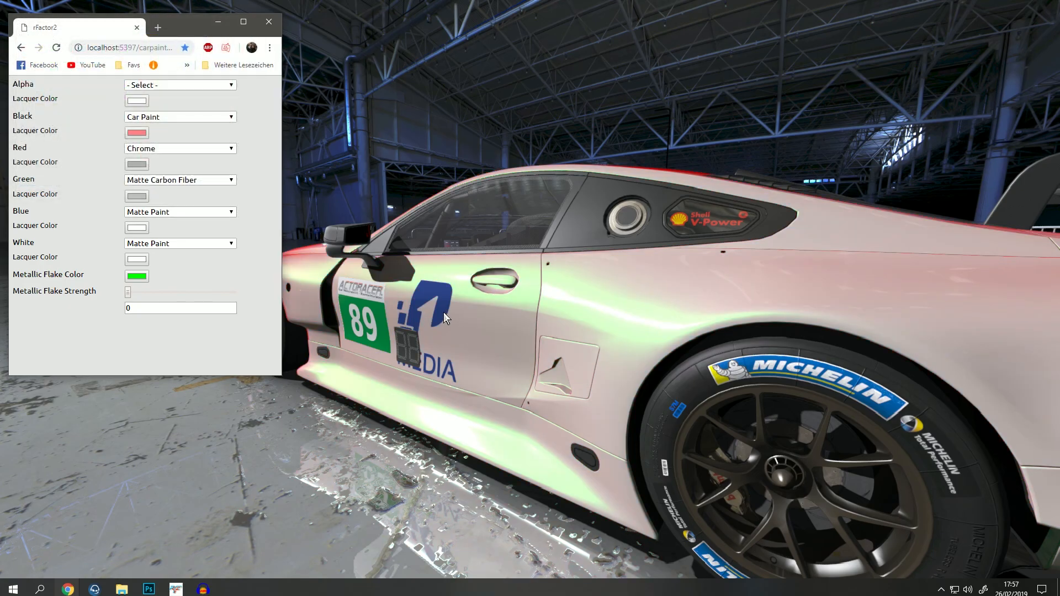
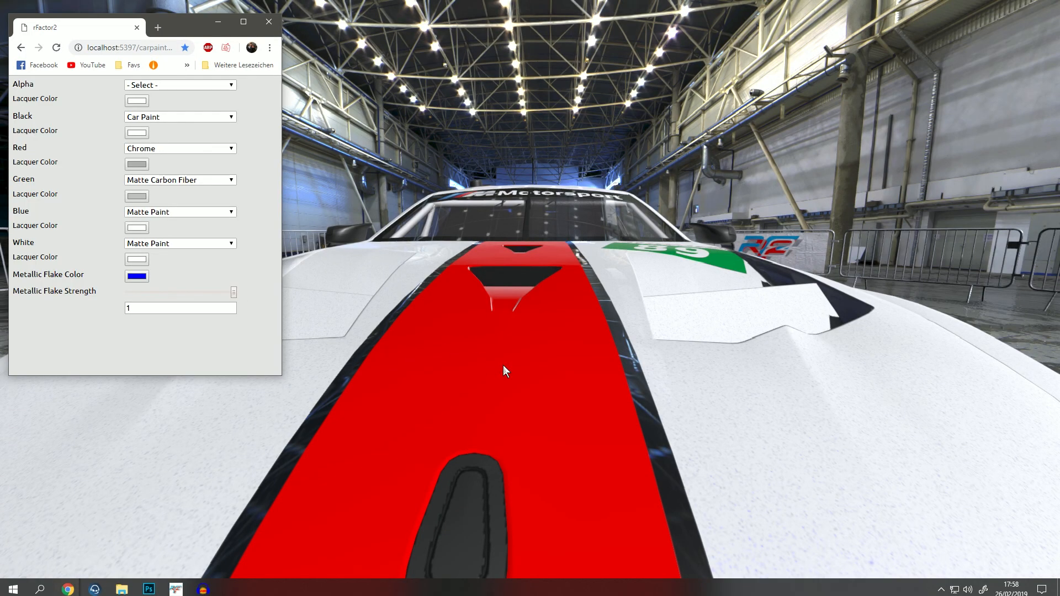
Show the car's side in the showroom, and set the Black region's lacquer color to bright pink
left_click(684, 324)
left_click_drag(681, 359, 566, 296)
key("alt+Tab")
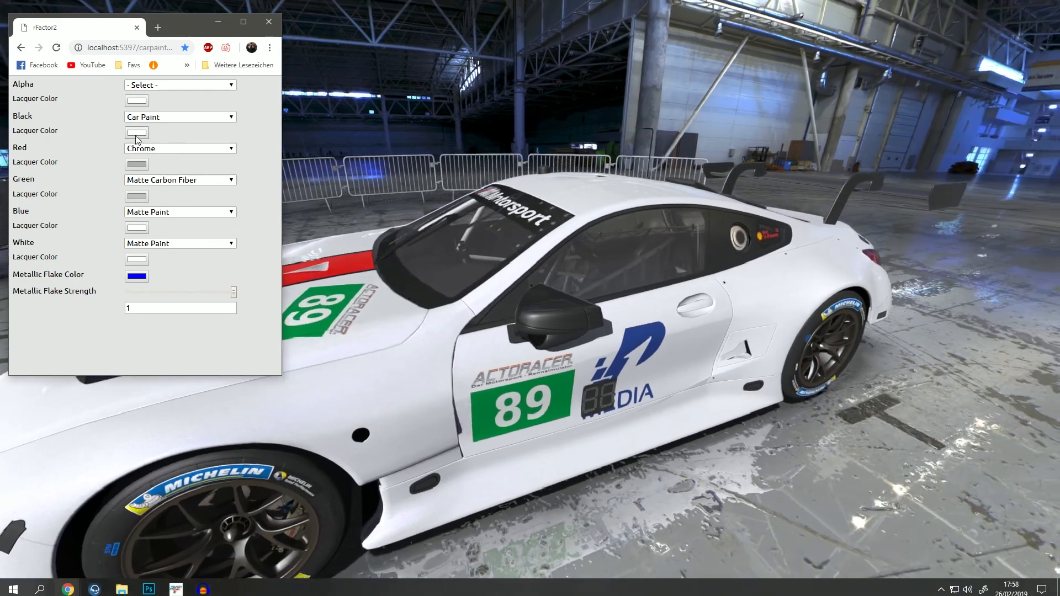
left_click(136, 133)
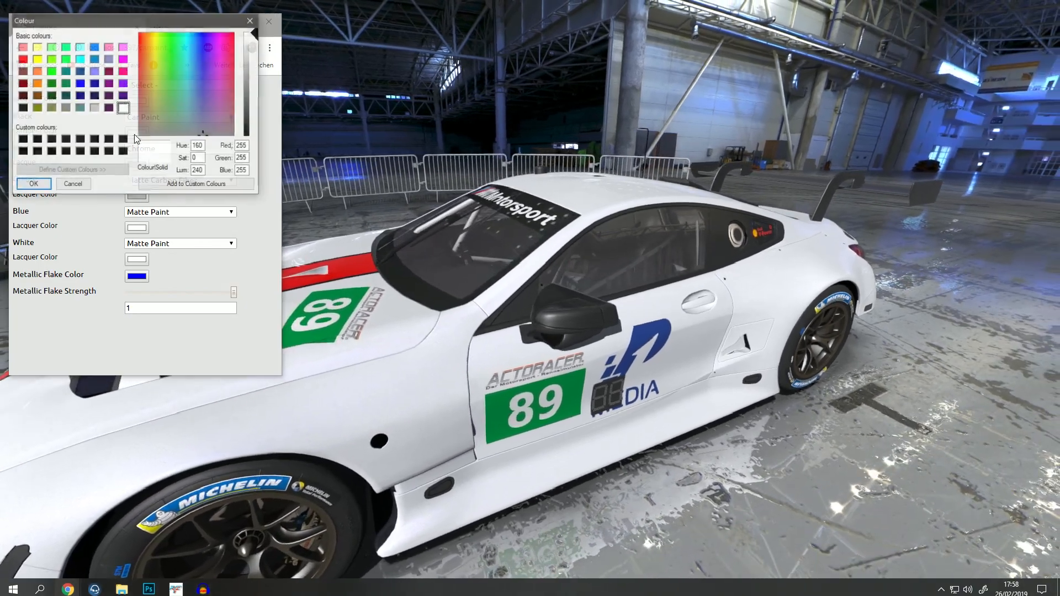
left_click(122, 72)
left_click(33, 184)
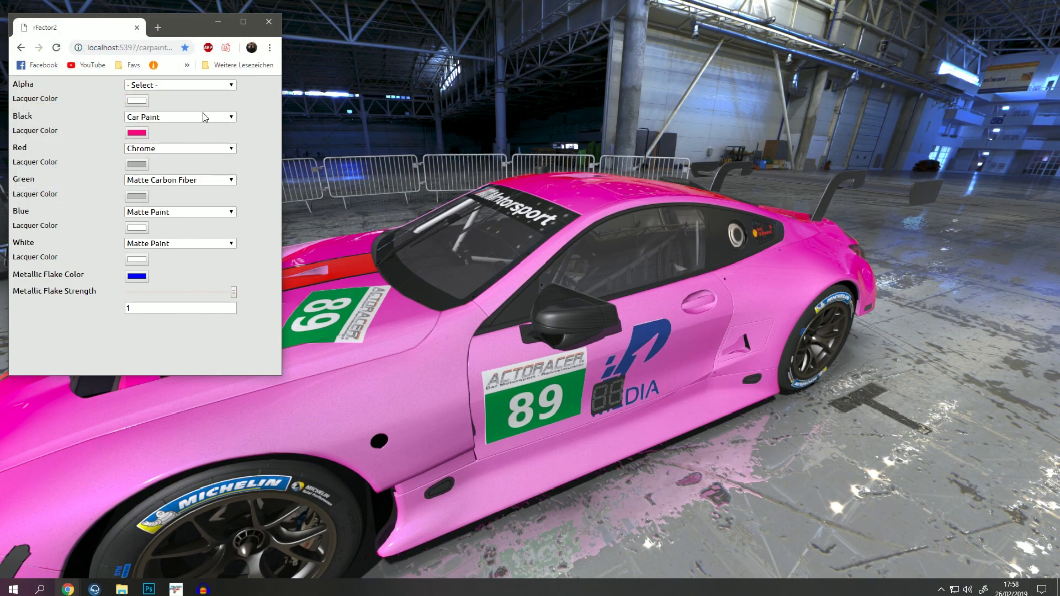
Set the metallic flake color to cyan and the flake strength to 0, and inspect the car's side
left_click(136, 276)
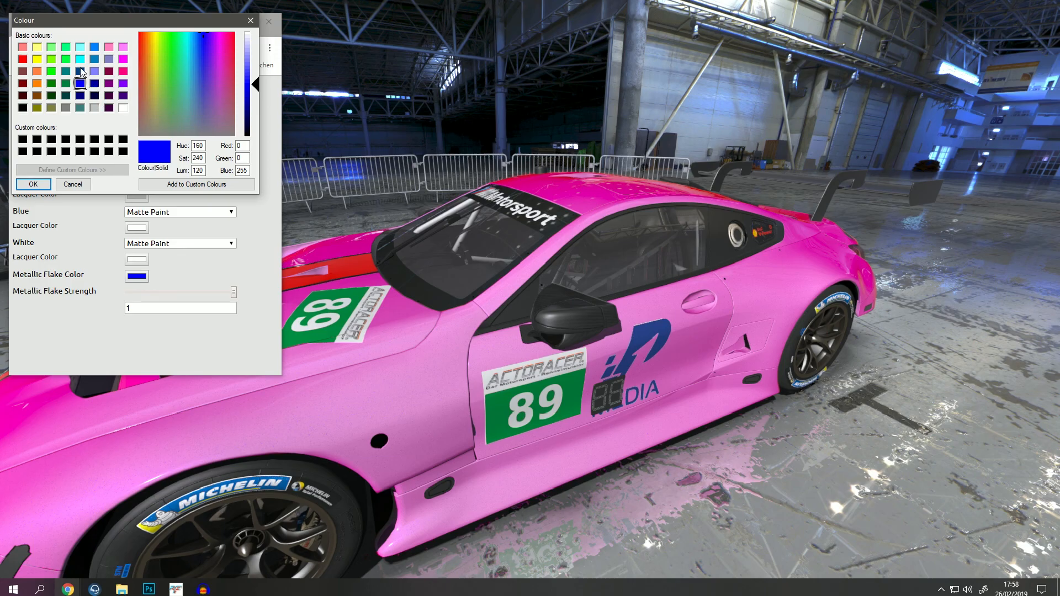
left_click(80, 58)
left_click(33, 183)
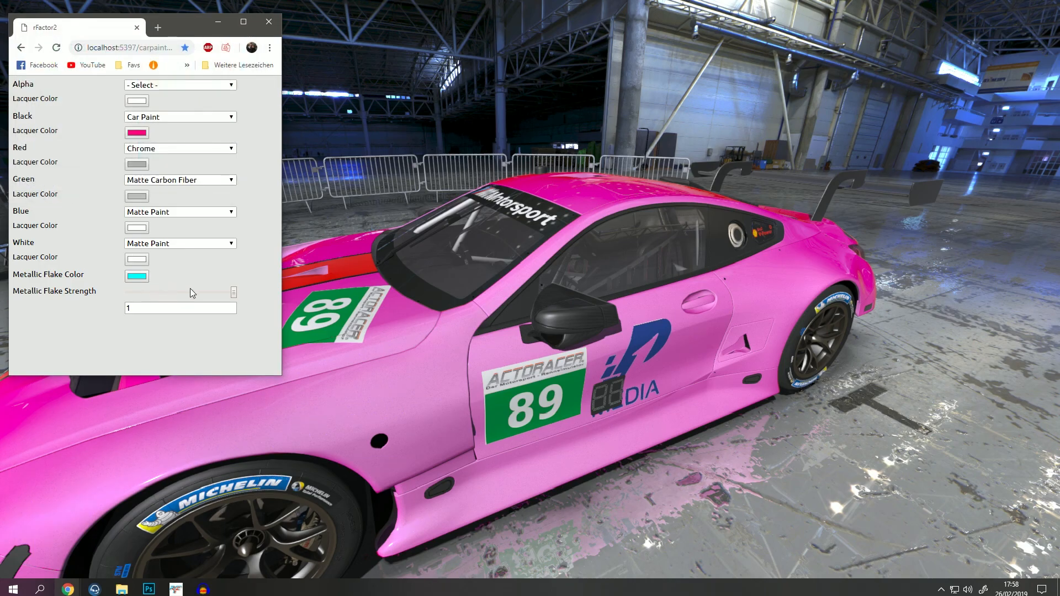
left_click_drag(190, 291, 114, 303)
left_click_drag(717, 388, 497, 261)
left_click_drag(520, 347, 591, 422)
key("alt+Tab")
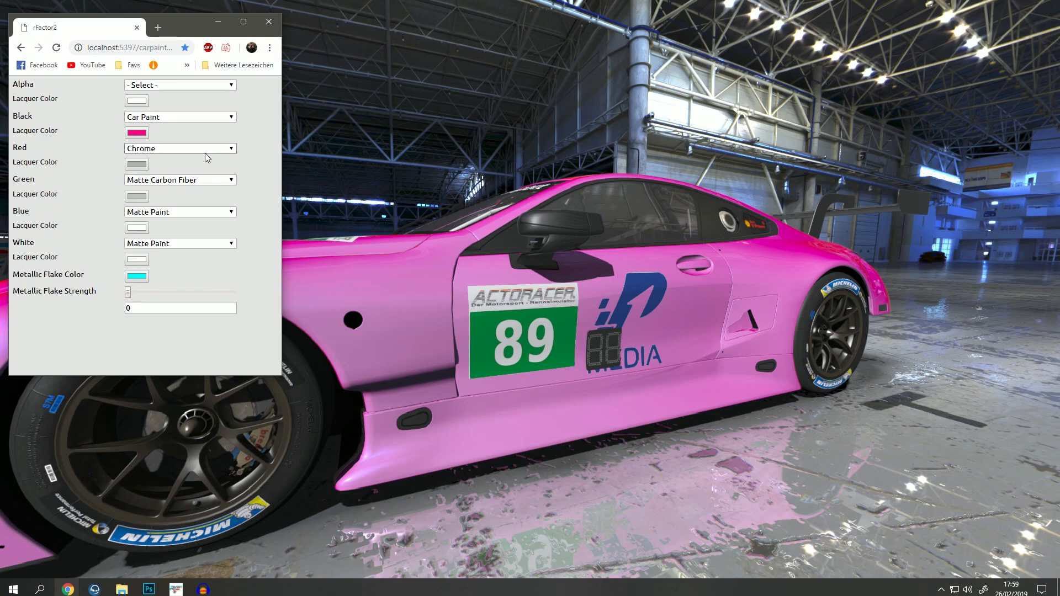
Set the metallic flake color to white and view the car's side and hood in the showroom
left_click(135, 276)
left_click(123, 107)
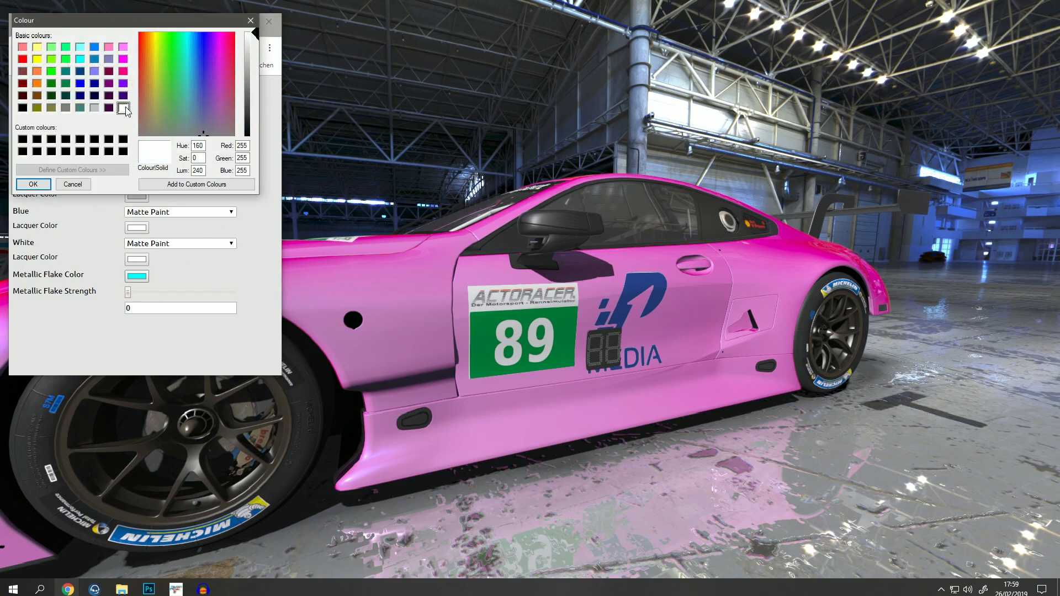
left_click(33, 184)
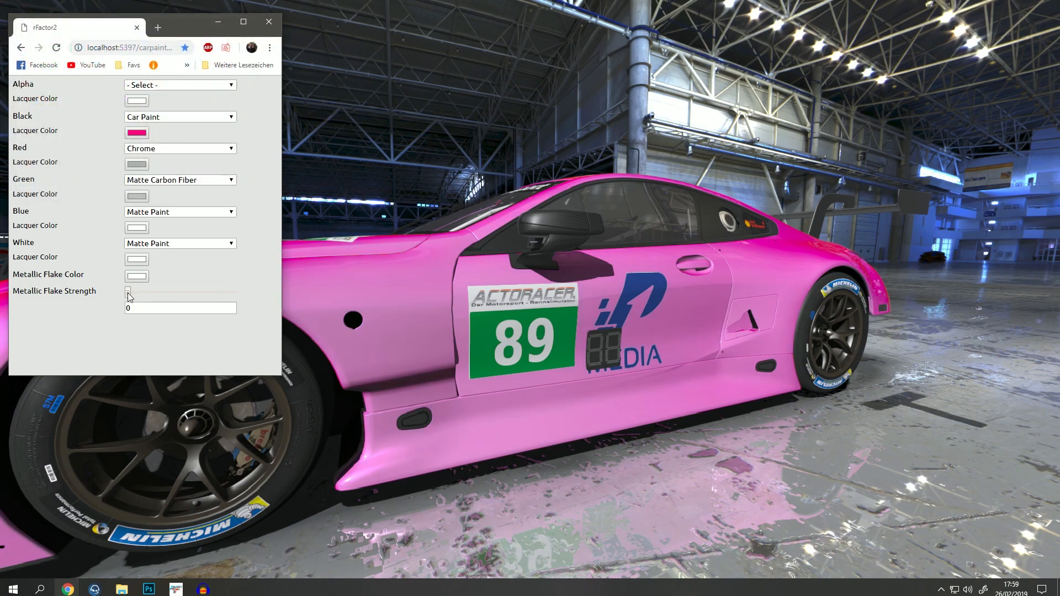
left_click(516, 224)
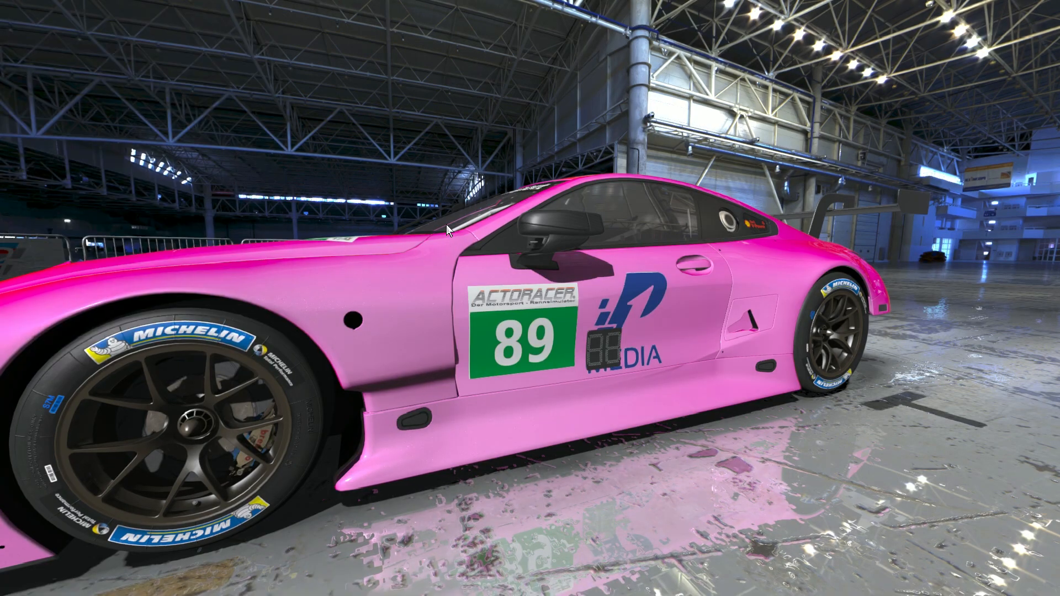
left_click_drag(446, 224, 439, 309)
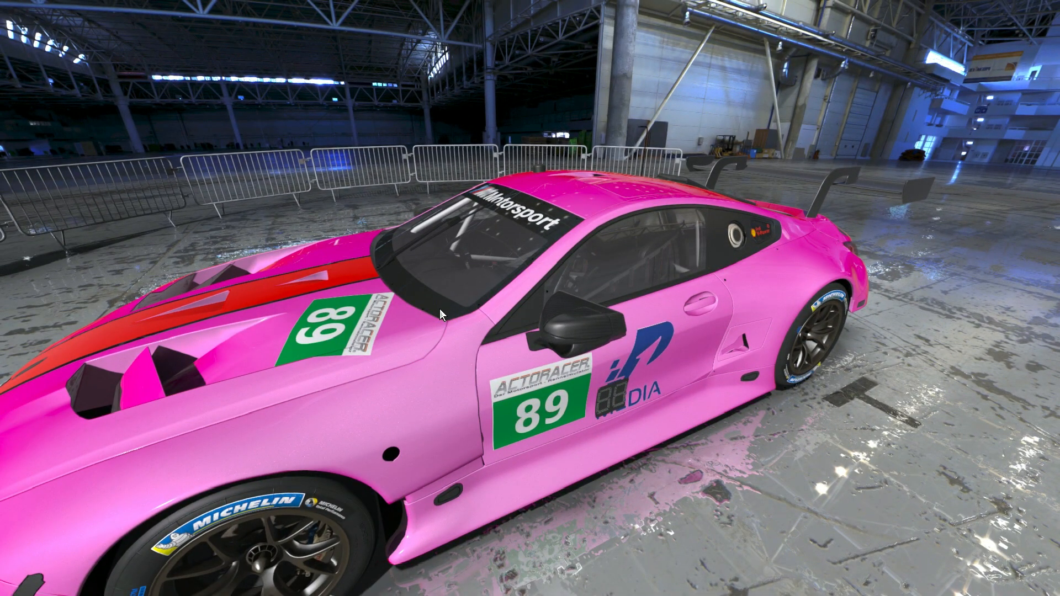
Reload the livery in the showroom, and delete alt.mas from the BMW174DAF0F1 skin folder in File Explorer
left_click(878, 504)
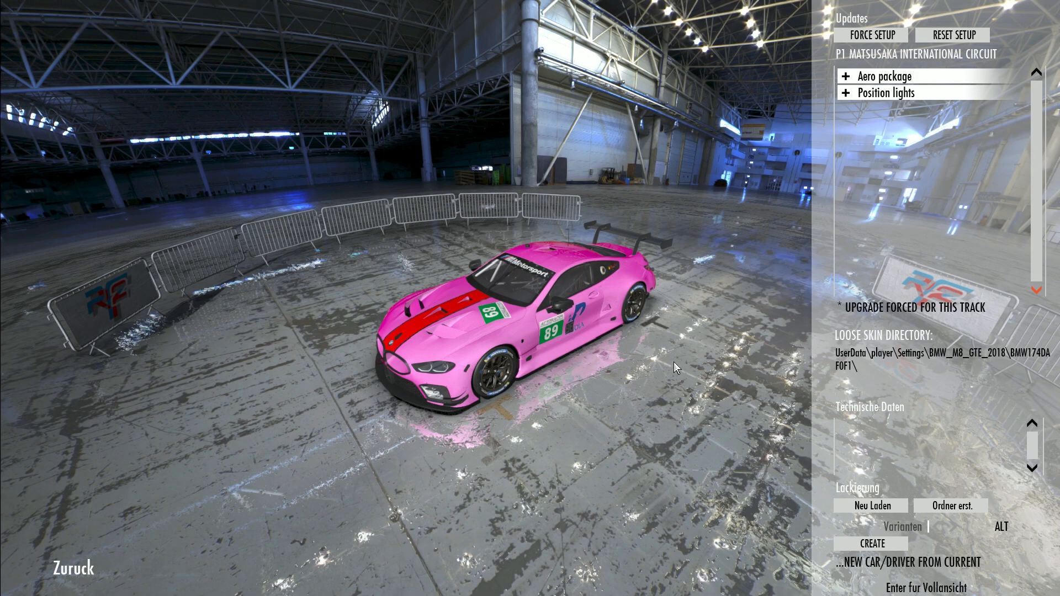
key("alt+Tab")
key("alt+Tab")
key("alt+Tab")
key("alt+Tab")
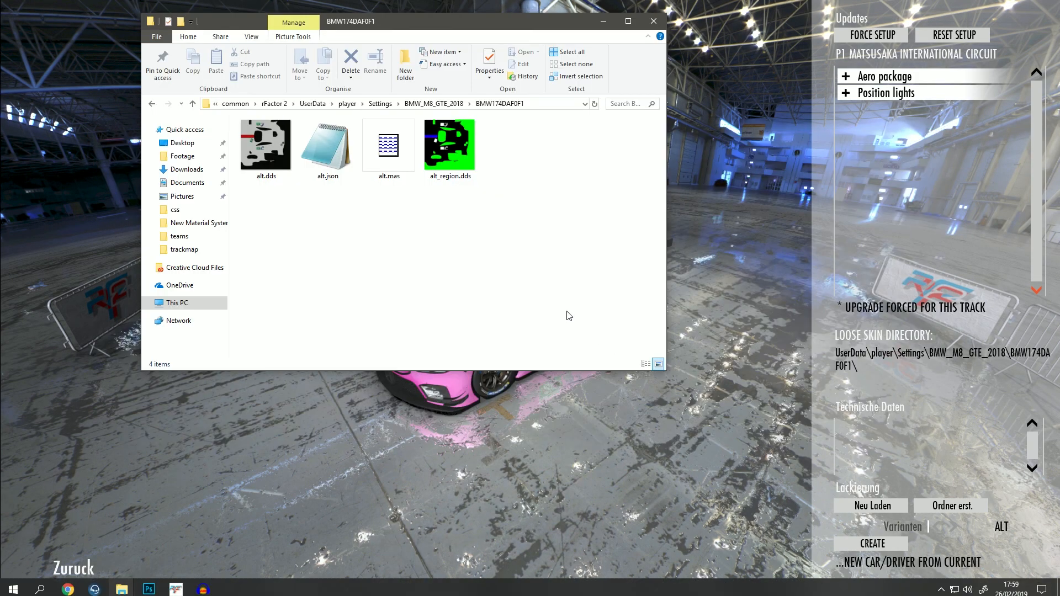
left_click(387, 148)
left_click_drag(387, 148, 380, 151)
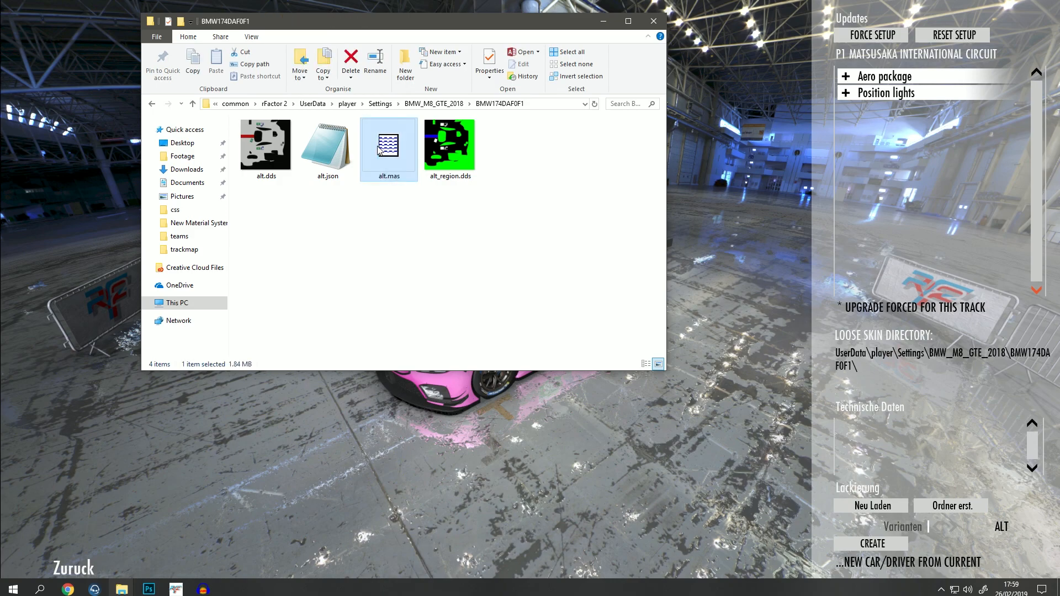
key("Delete")
Copy alt.dds, alt.json and alt_region.dds from the BMW174DAF0F1 folder into the parent BMW_M8_GTE_2018 folder
left_click_drag(469, 225, 274, 145)
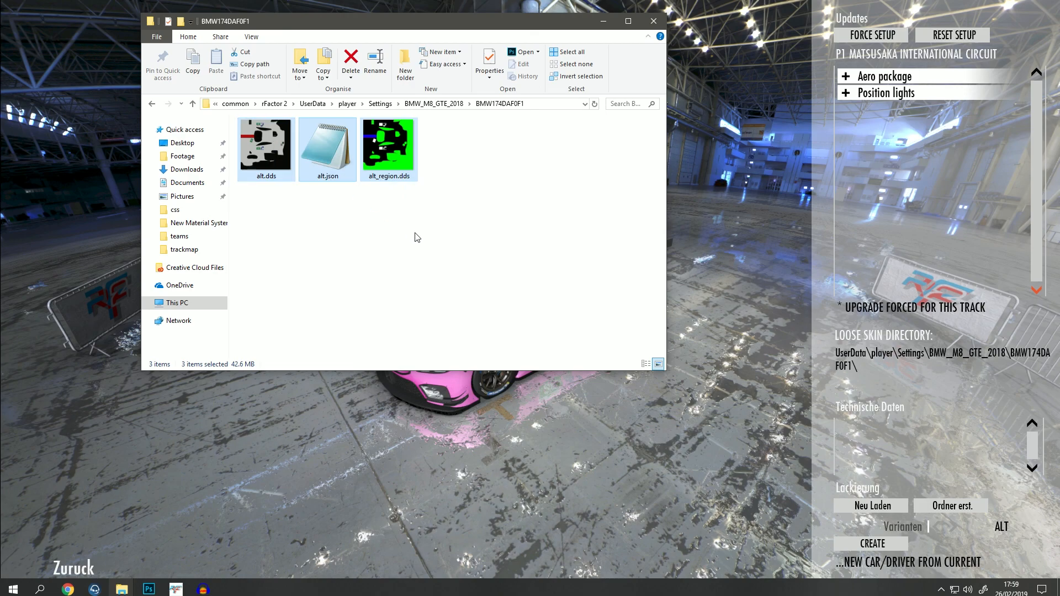
left_click_drag(415, 233, 224, 144)
left_click_drag(416, 238, 330, 161)
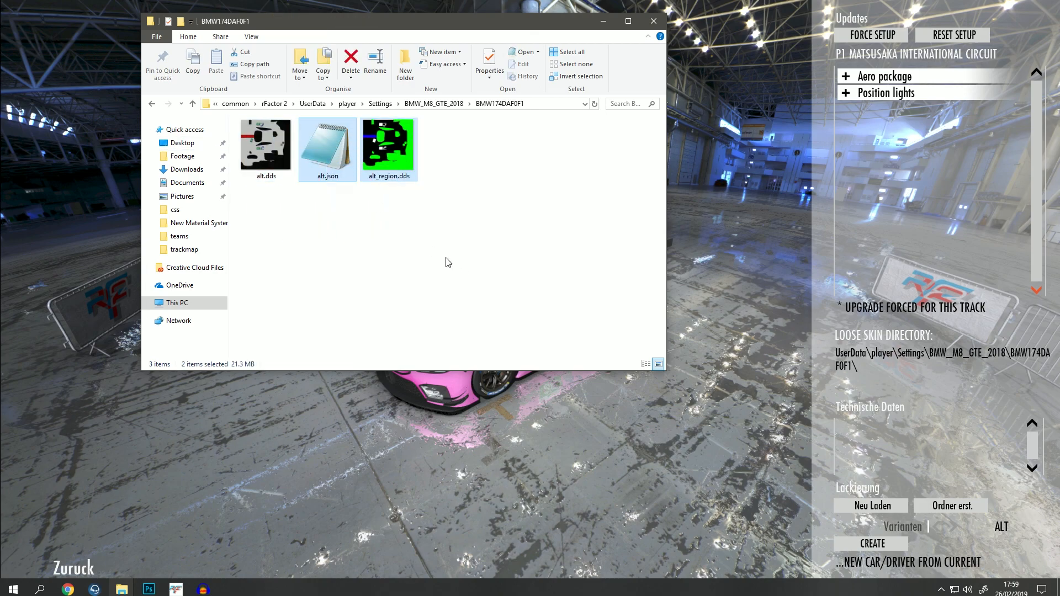
left_click_drag(453, 264, 279, 167)
key("ctrl+c")
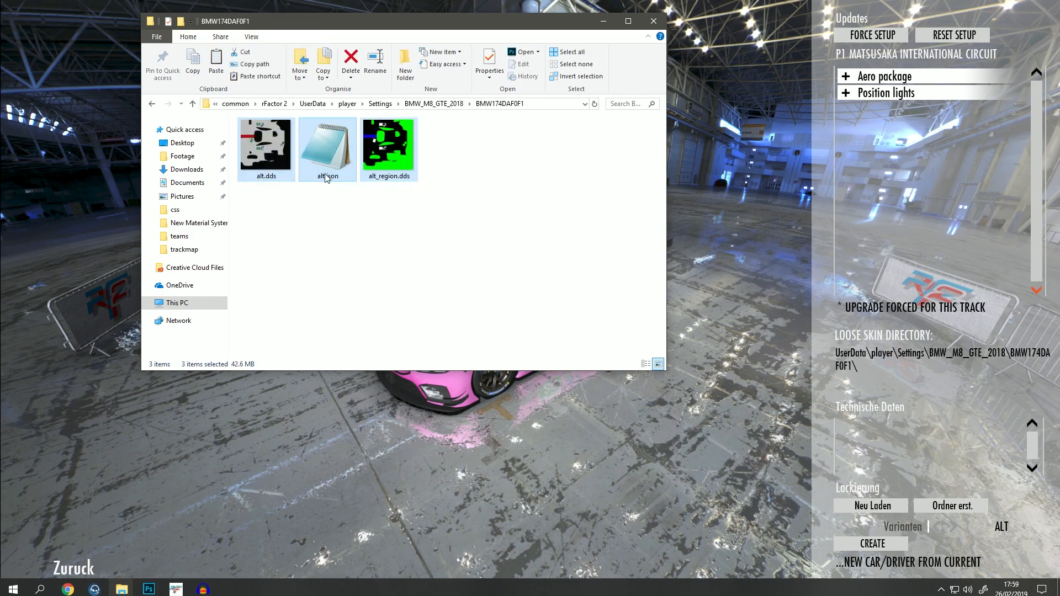
key("alt+Up")
left_click(345, 165)
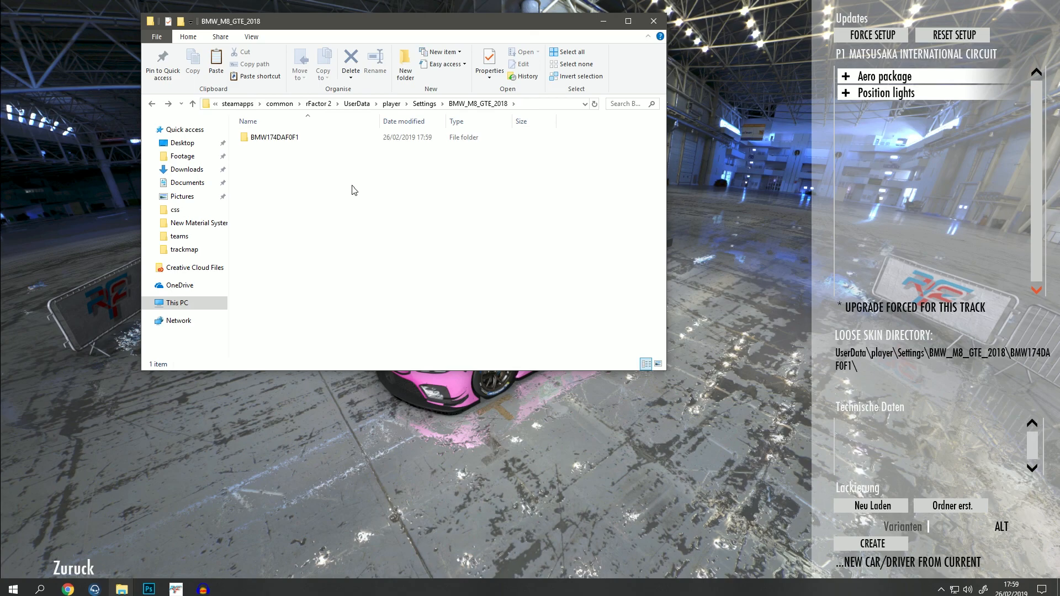
key("ctrl+v")
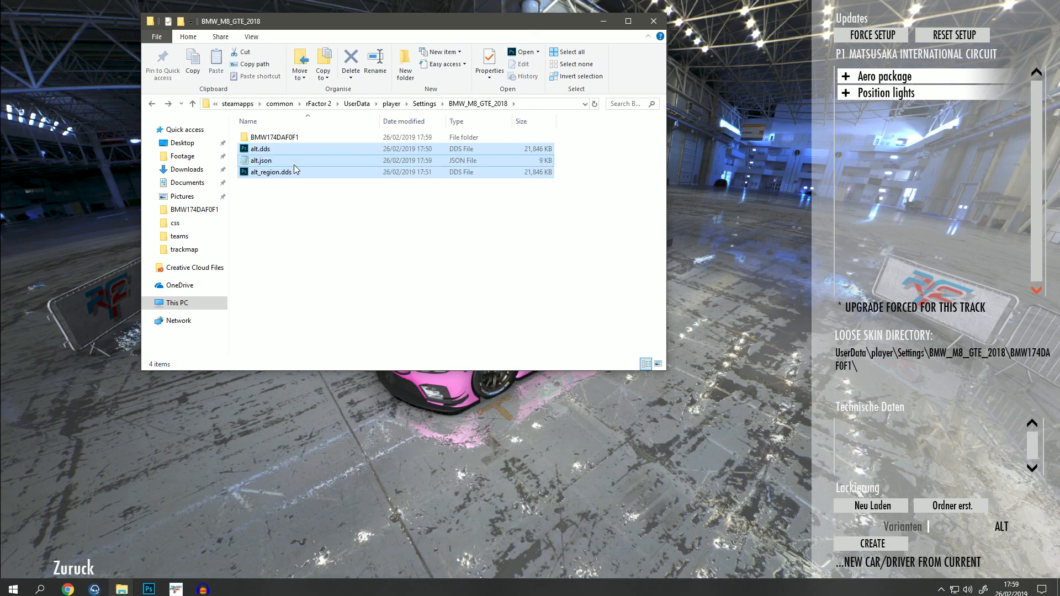
Rename the copied alt.dds as p1lms_GTE_M8_89.dds
left_click(275, 150)
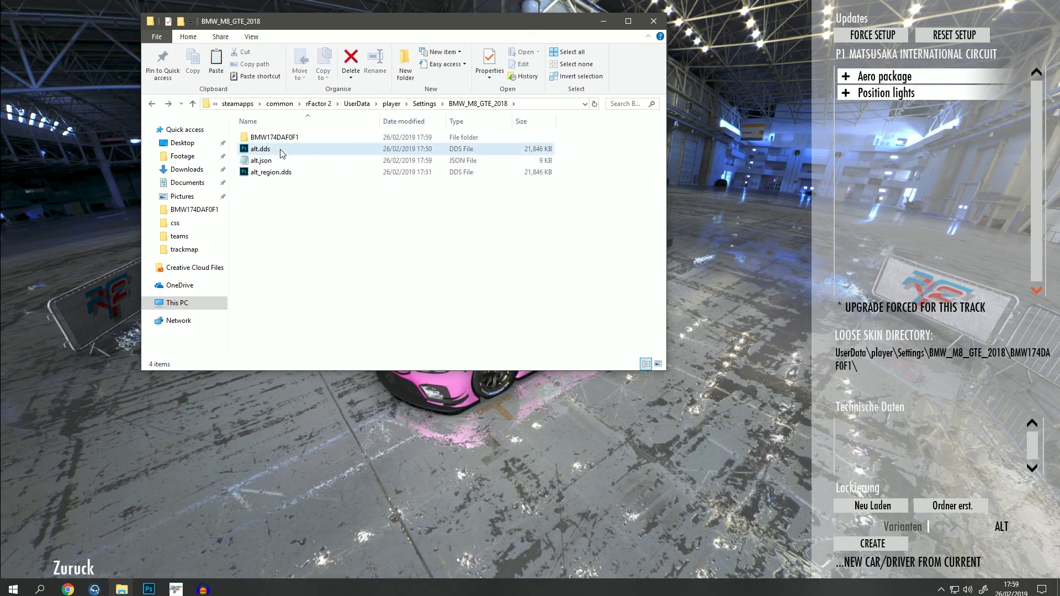
right_click(256, 149)
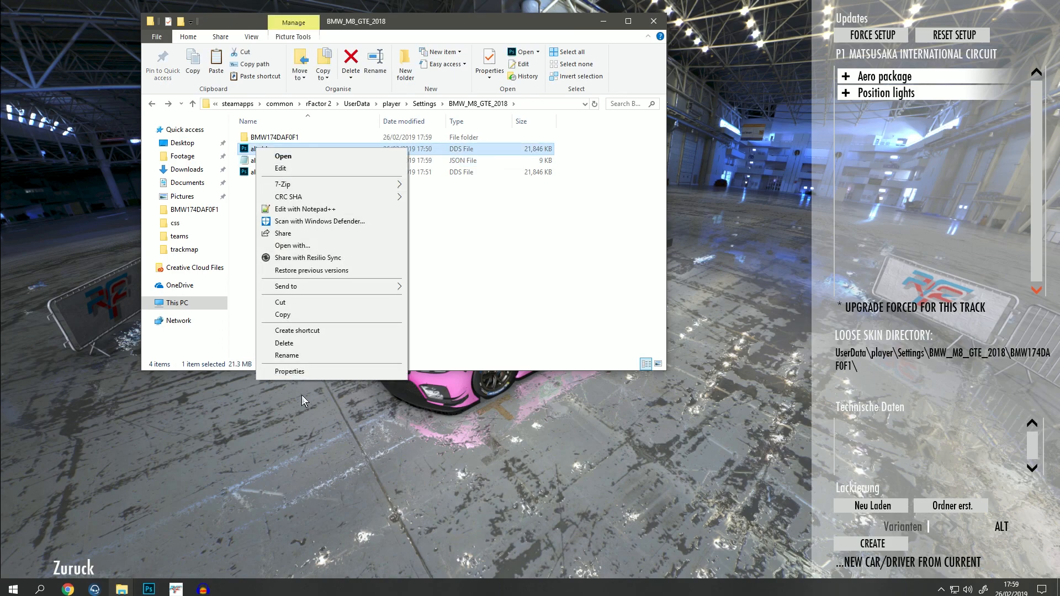
left_click(288, 356)
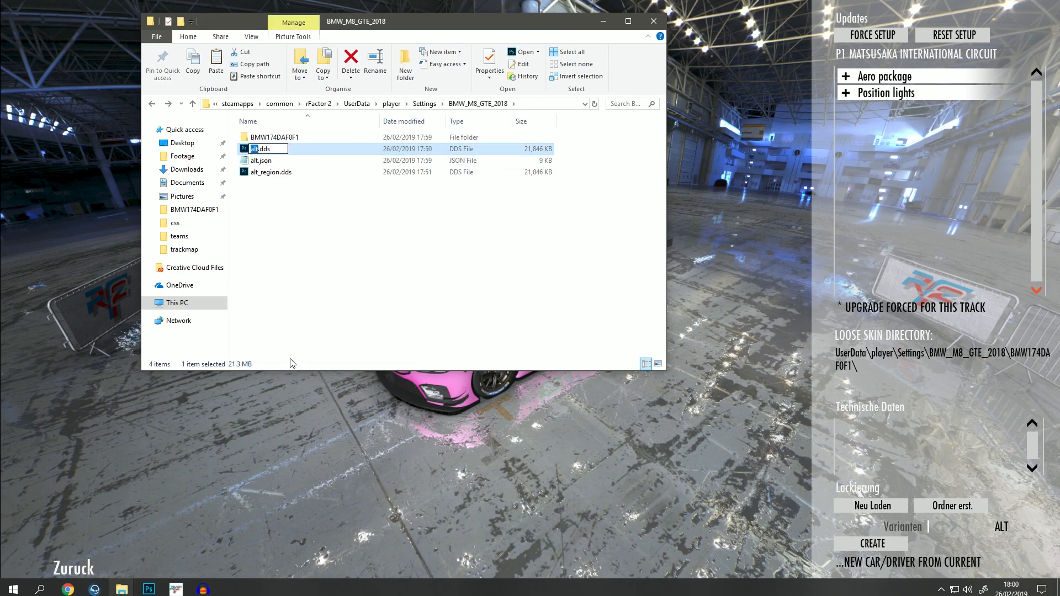
type("p1lms_GTE_M")
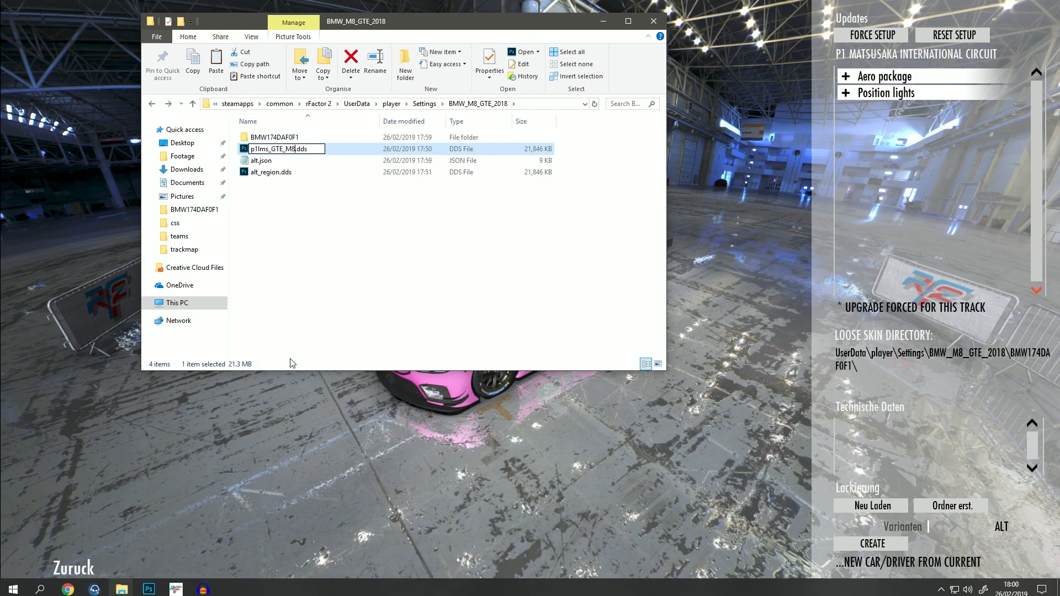
type("8_")
type("89")
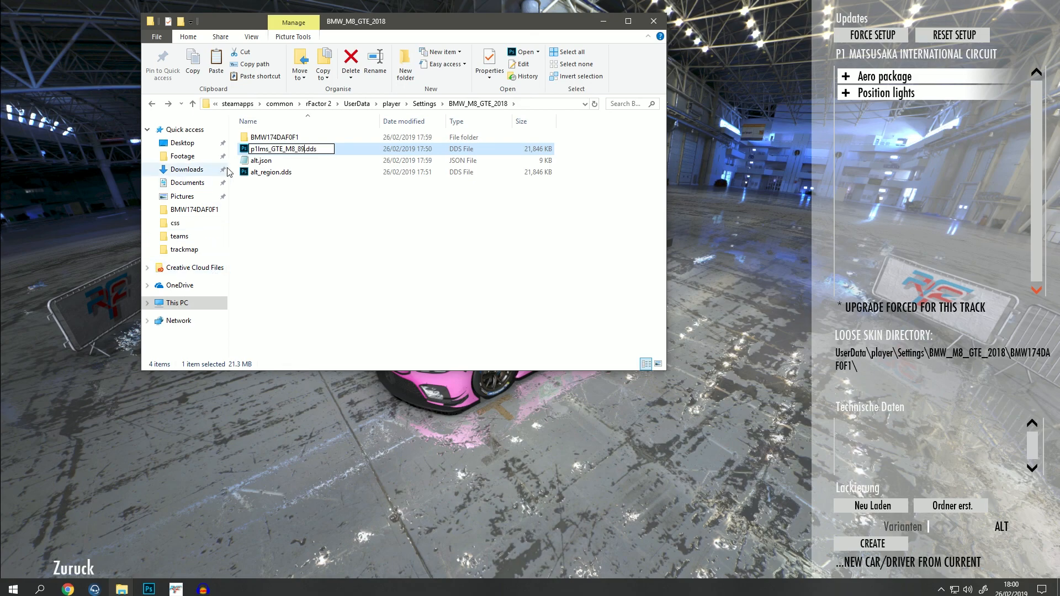
Rename the copied alt.json as p1lms_GTE_M8_89.json
left_click(255, 162)
right_click(266, 149)
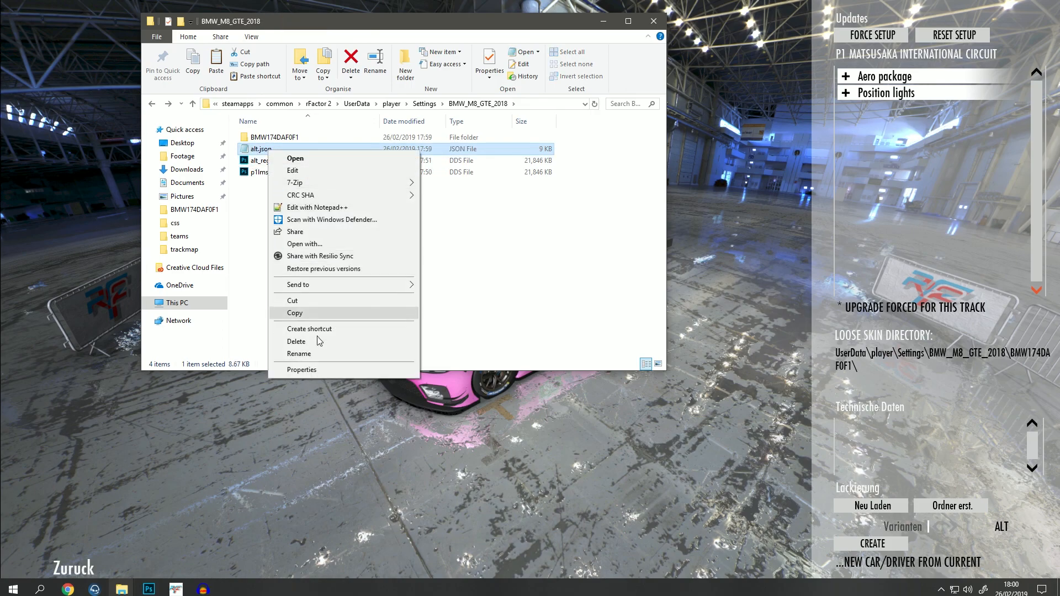
left_click(323, 352)
type("p1lms_")
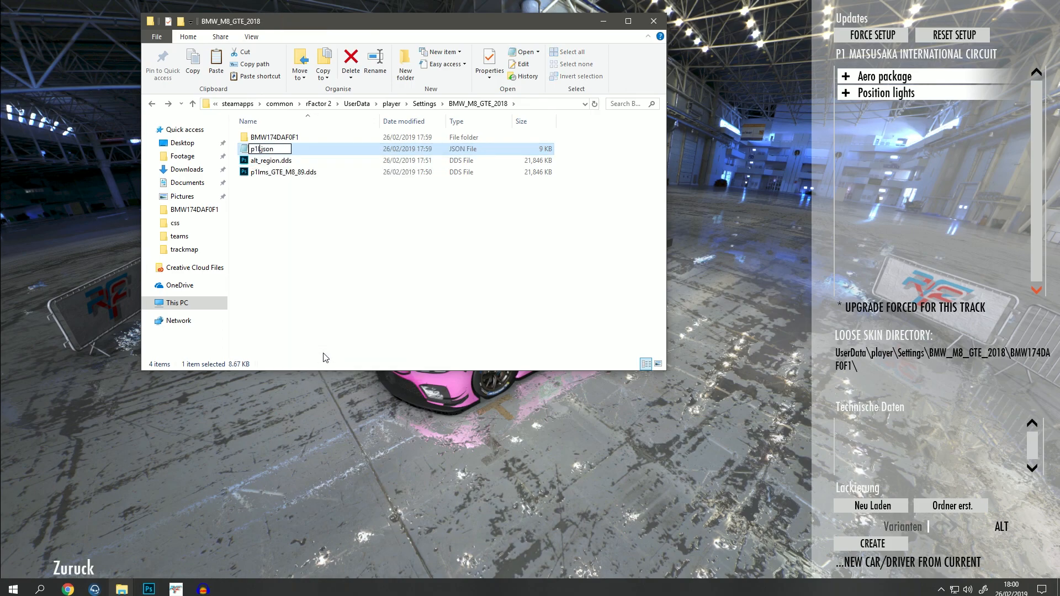
type("GTE_M8_89")
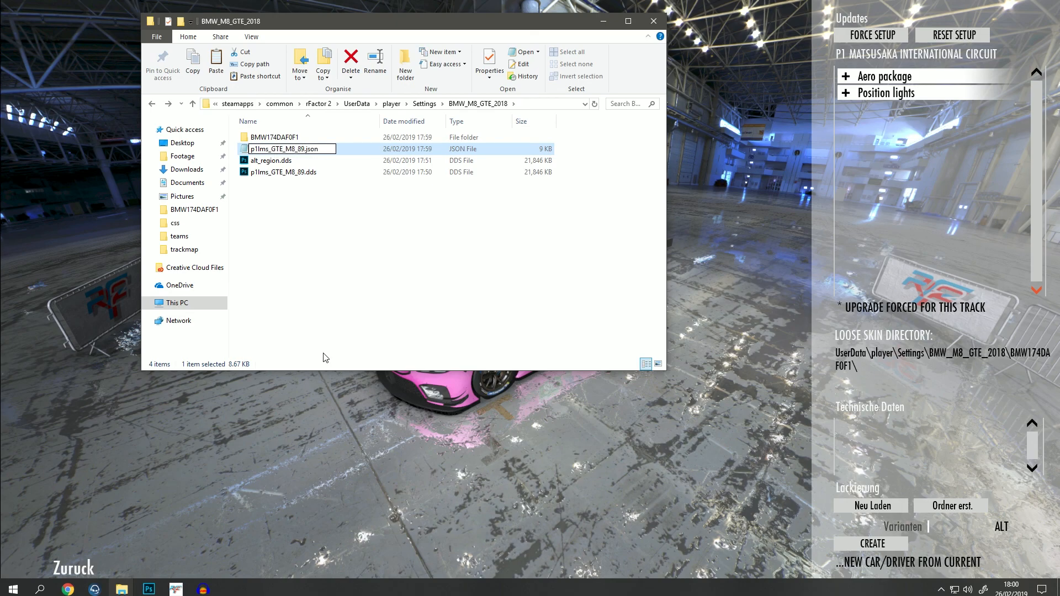
key("Return")
Rename the copied alt_region.dds as p1lms_GTE_M8_89_region.dds
right_click(256, 154)
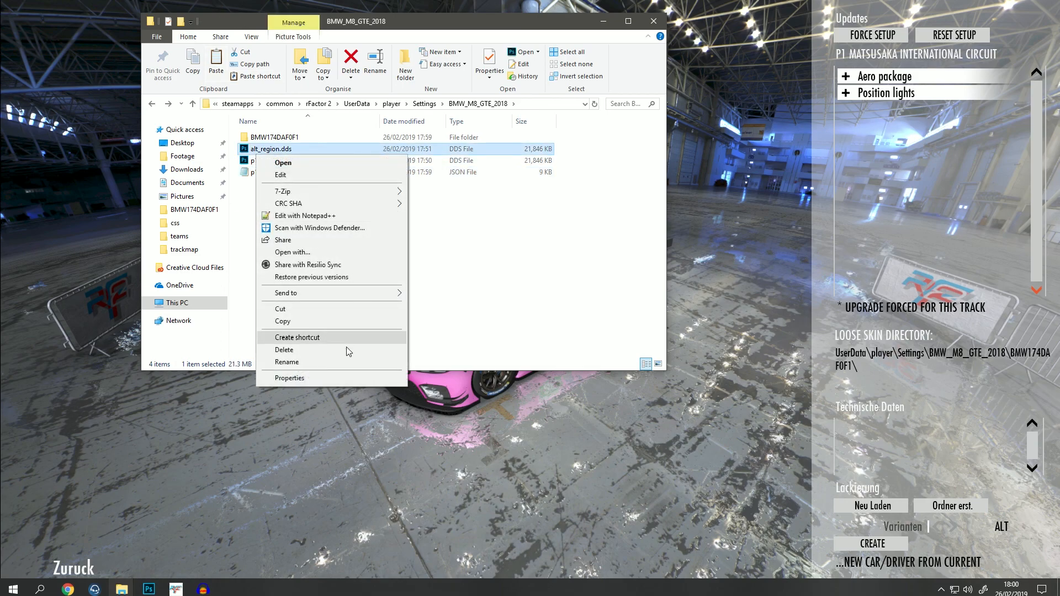
left_click(348, 361)
left_click(263, 152)
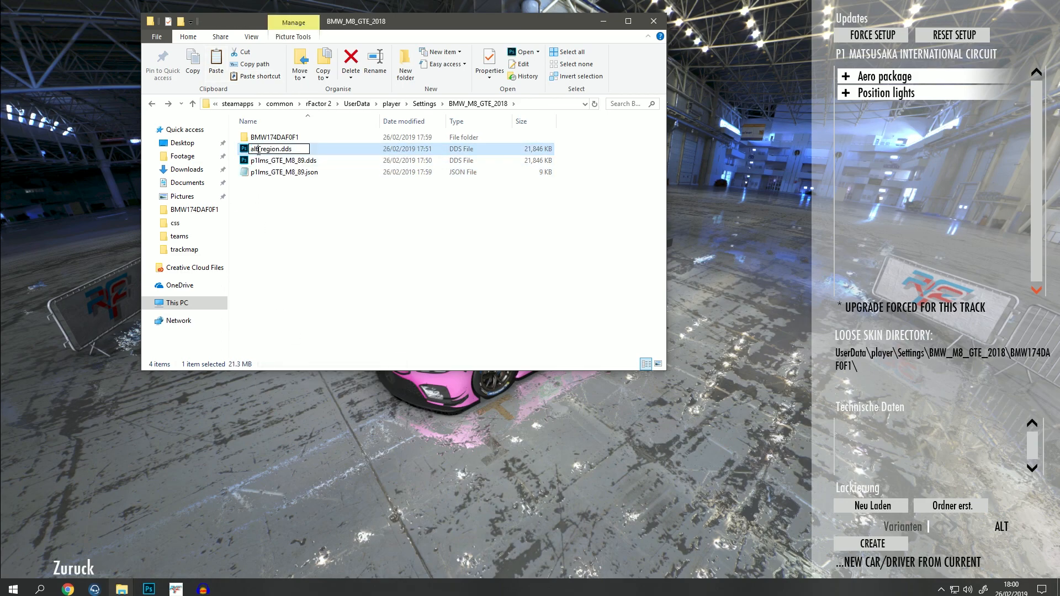
left_click_drag(259, 150, 244, 149)
type("p1lms")
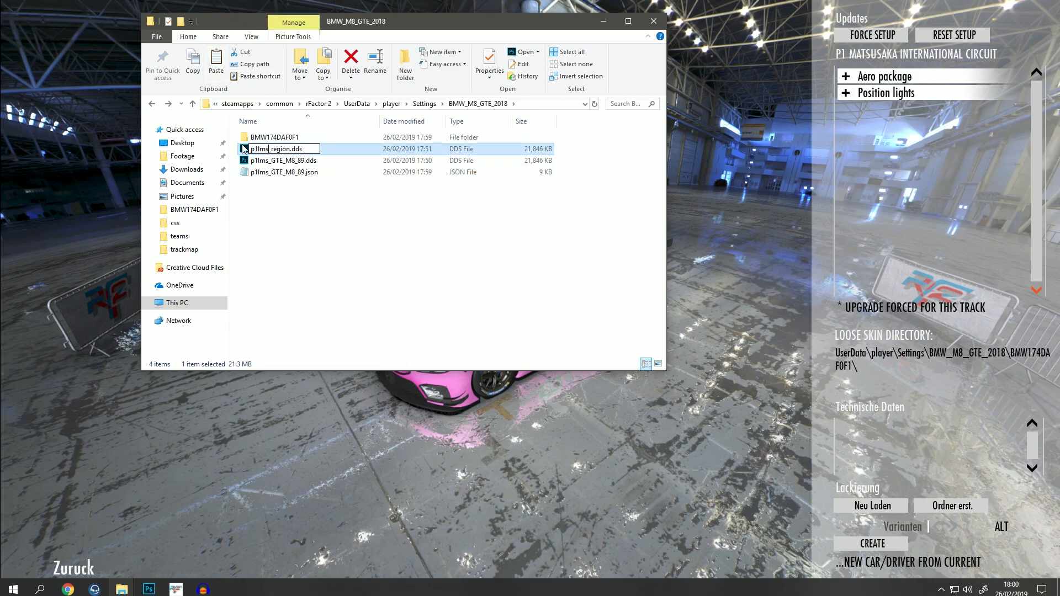
type("_GTE_m")
key("BackSpace")
type("M(")
type("8")
type("_89")
key("Return")
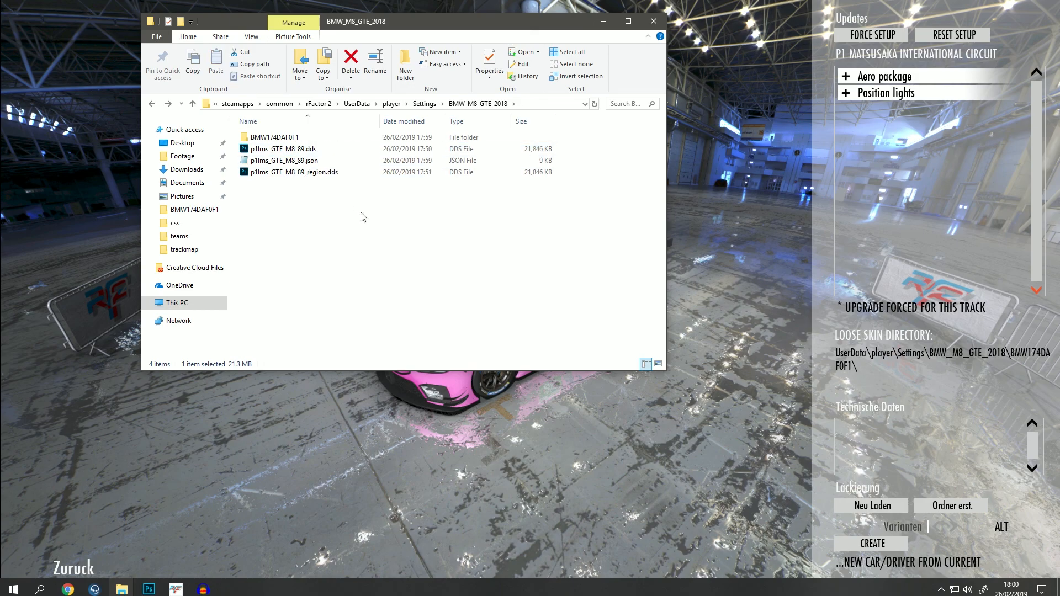
Inspect the car's side in the showroom up close, around the number 89 and the door logos
left_click_drag(346, 195, 241, 146)
left_click_drag(364, 218, 254, 150)
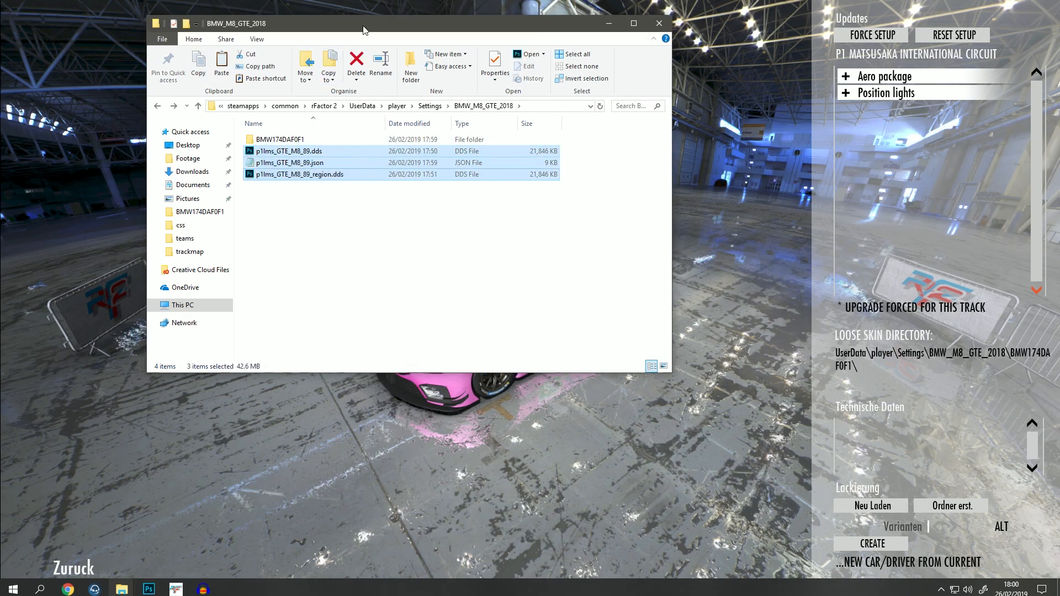
left_click_drag(358, 24, 309, 65)
left_click(365, 264)
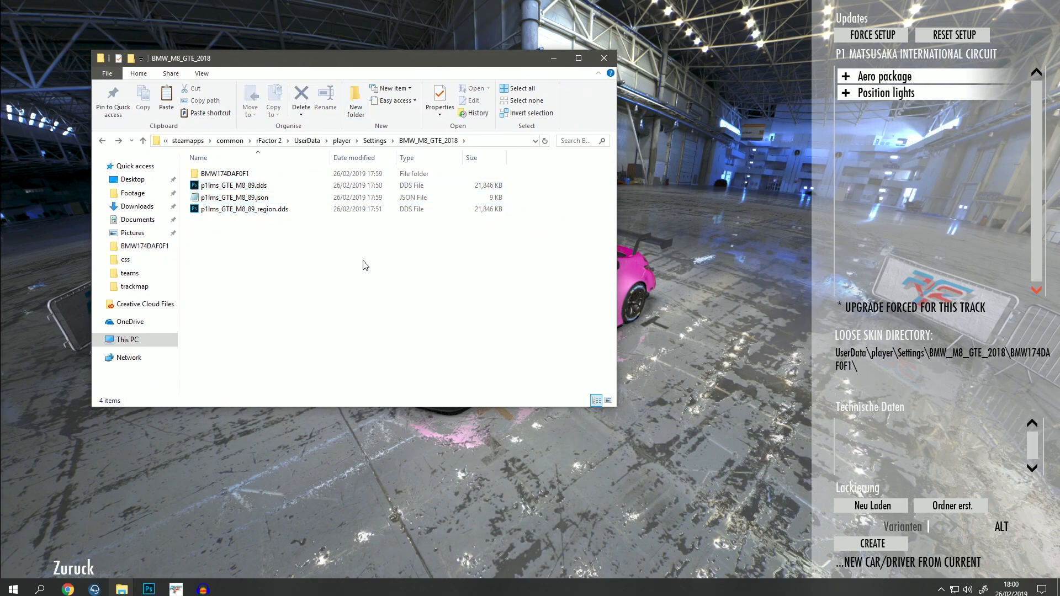
right_click(217, 238)
left_click(694, 309)
left_click_drag(695, 307, 651, 303)
scroll(542, 417, "up", 5)
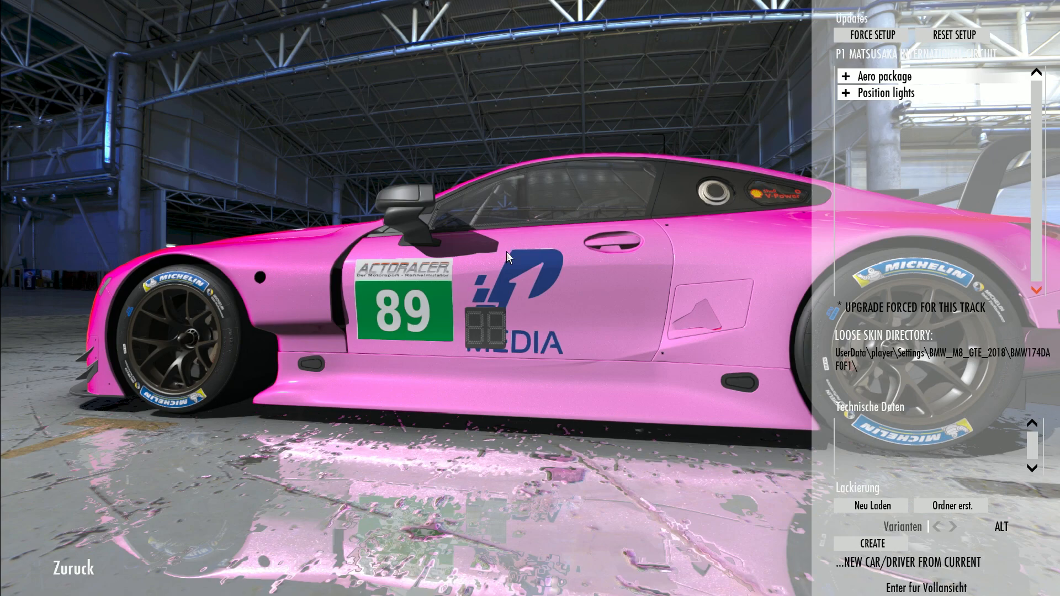
left_click_drag(506, 251, 521, 218)
Switch to File Explorer and create an empty text document named Permission.txt in the BMW_M8_GTE_2018 folder
key("alt+Tab")
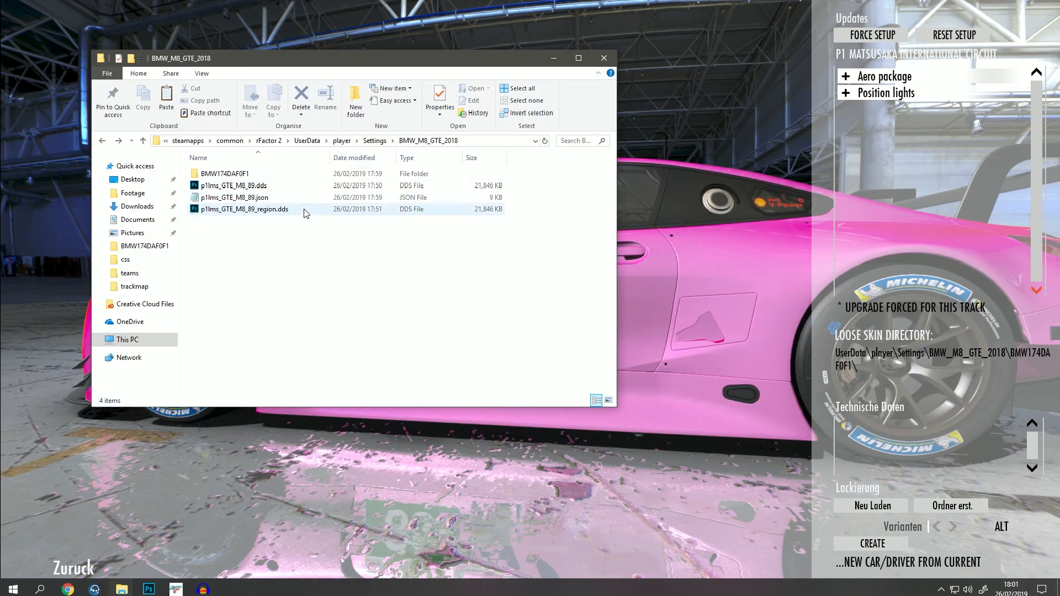
right_click(251, 236)
mouse_move(310, 371)
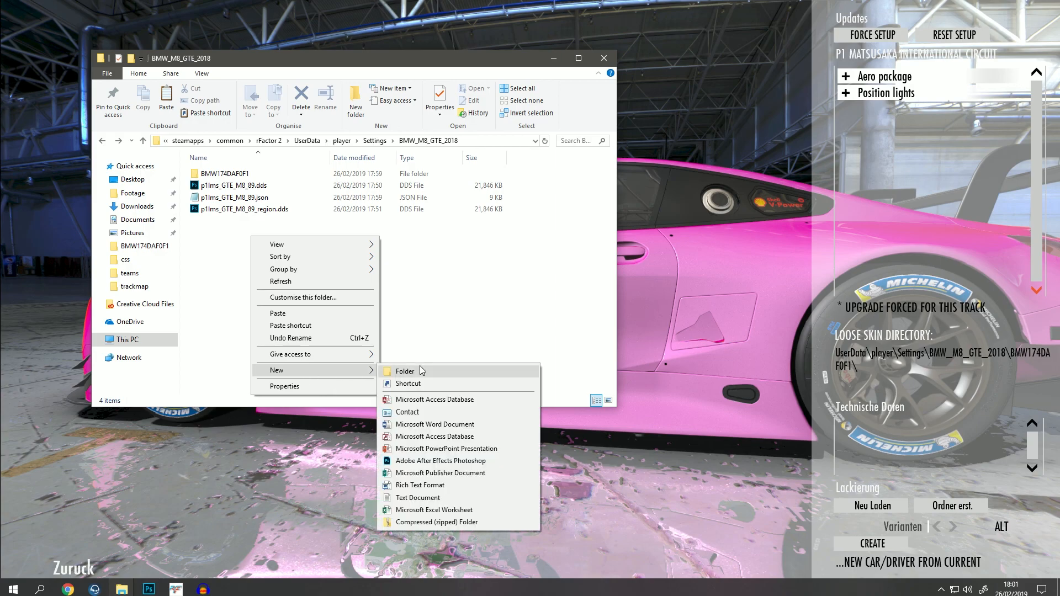
left_click(431, 499)
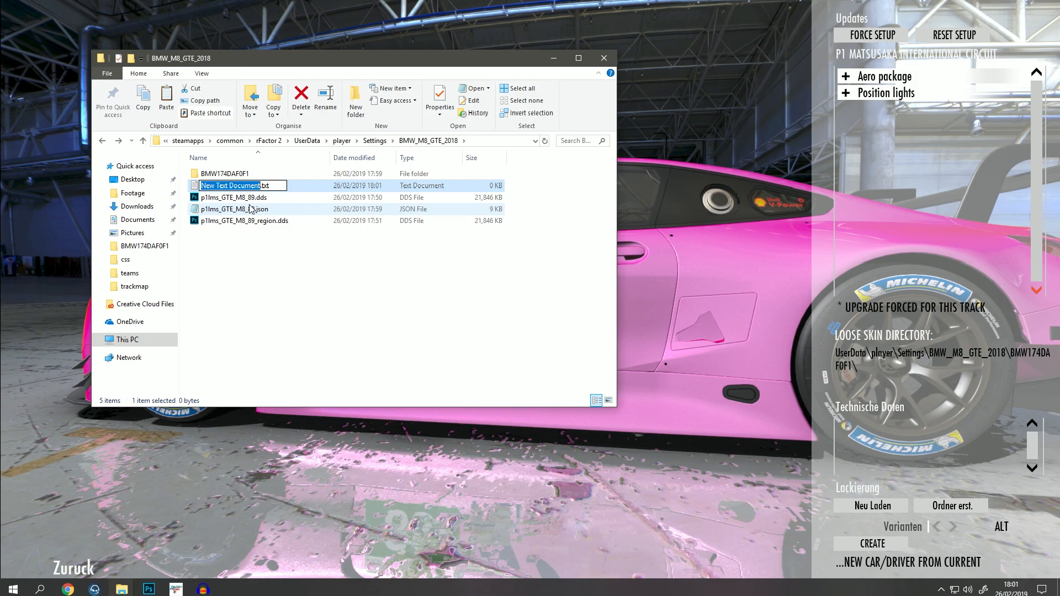
type("Permissio")
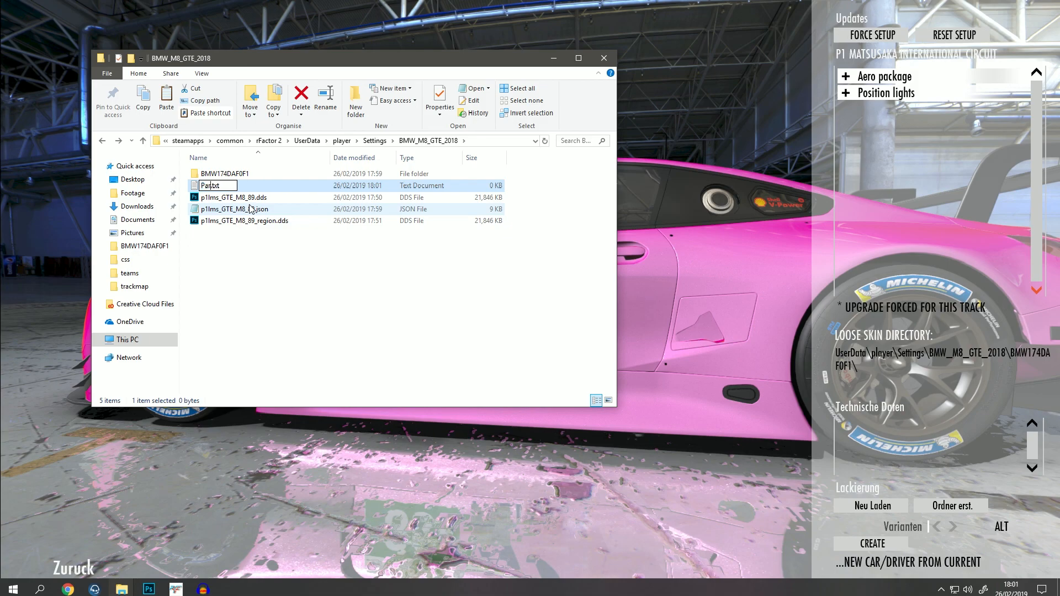
type("n")
key("Return")
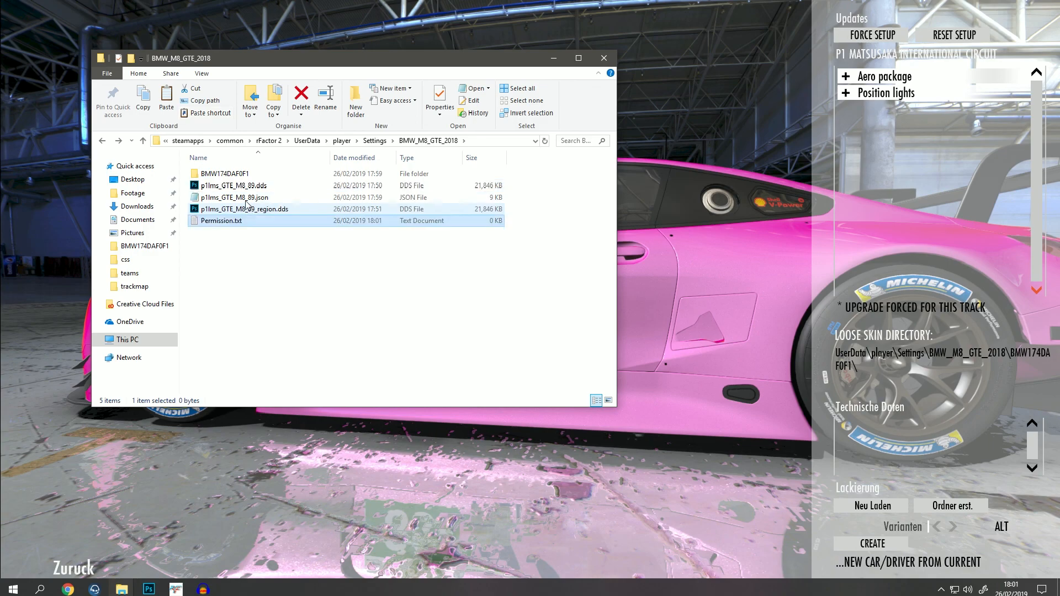
Pack the three p1lms_GTE_M8_89 files and Permission.txt into a zip archive named p1lms_GTE_m8_89.zip with 7-Zip
mouse_move(255, 238)
left_mouse_down()
mouse_move(194, 198)
mouse_move(193, 185)
mouse_move(257, 240)
left_mouse_up()
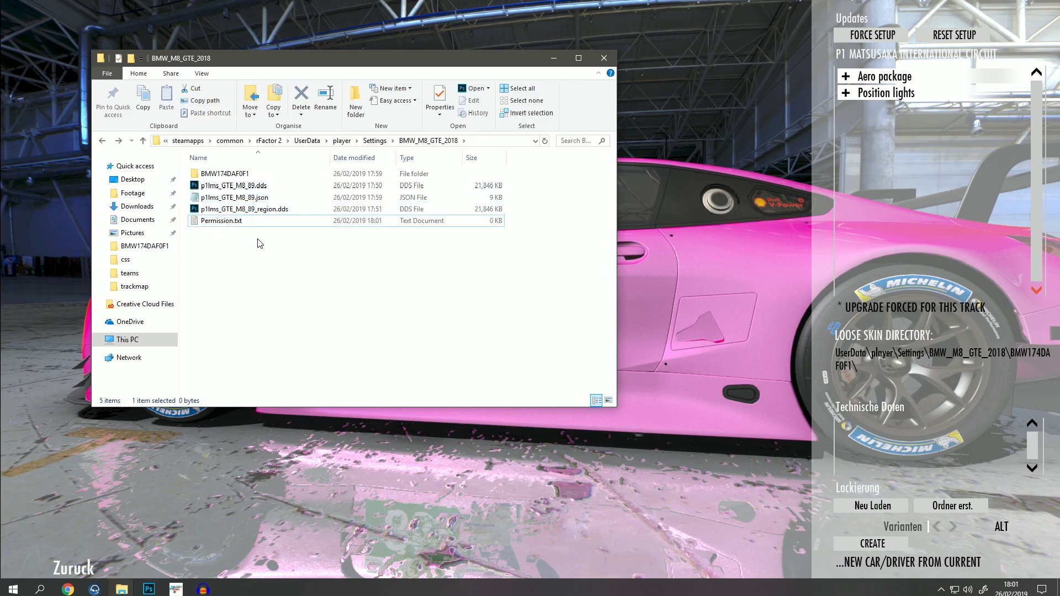
left_click_drag(307, 264, 234, 229)
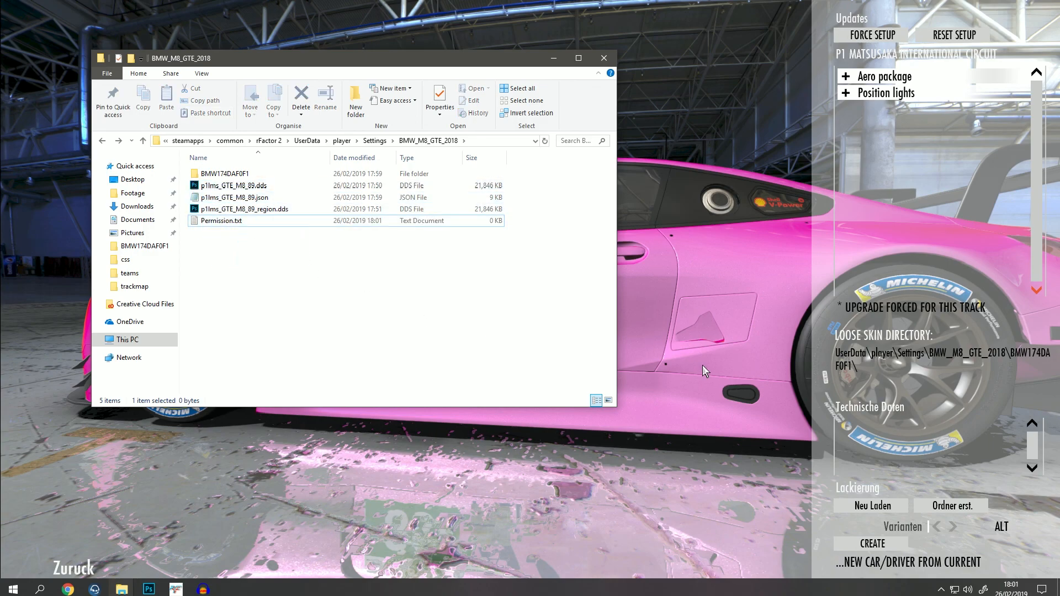
left_click_drag(342, 227, 228, 185)
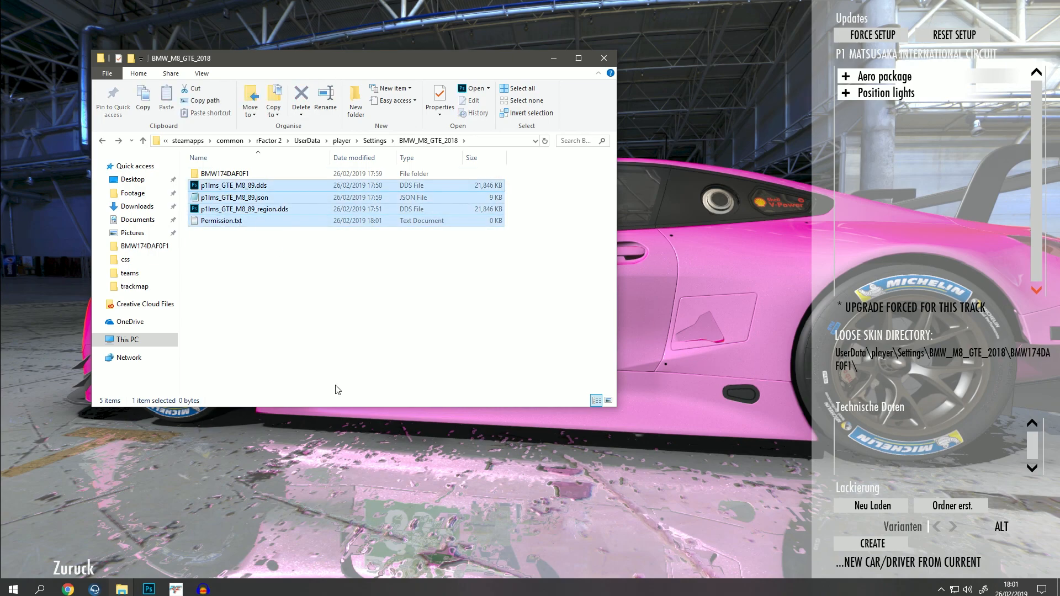
right_click(238, 197)
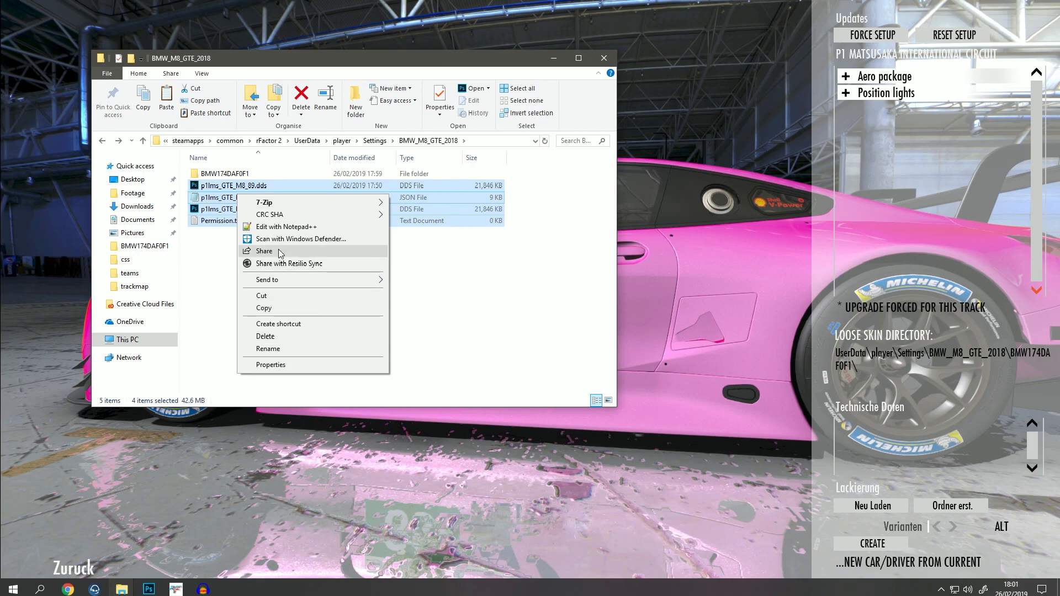
mouse_move(288, 202)
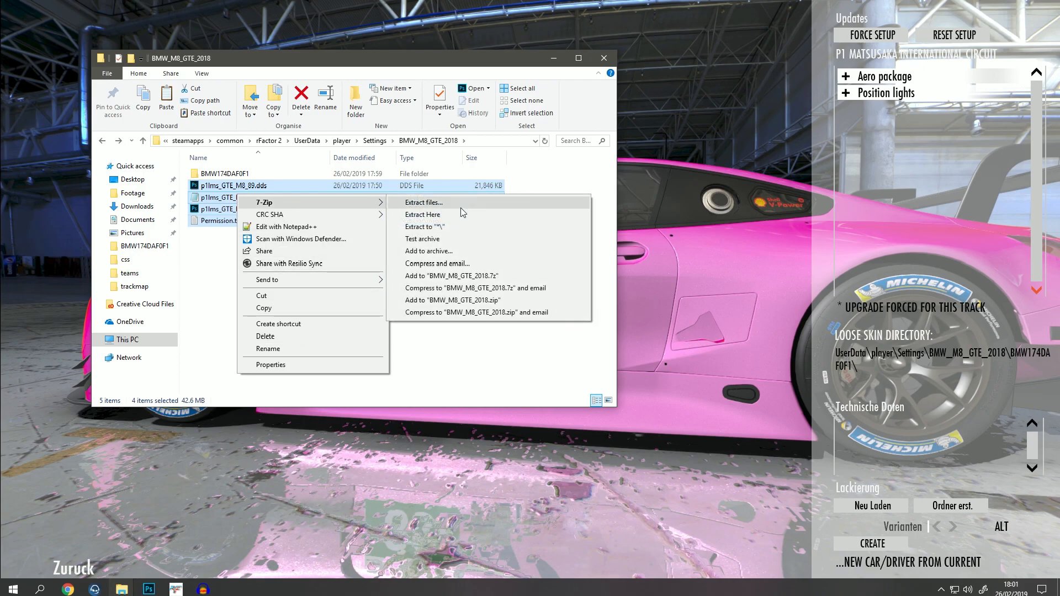
left_click(442, 251)
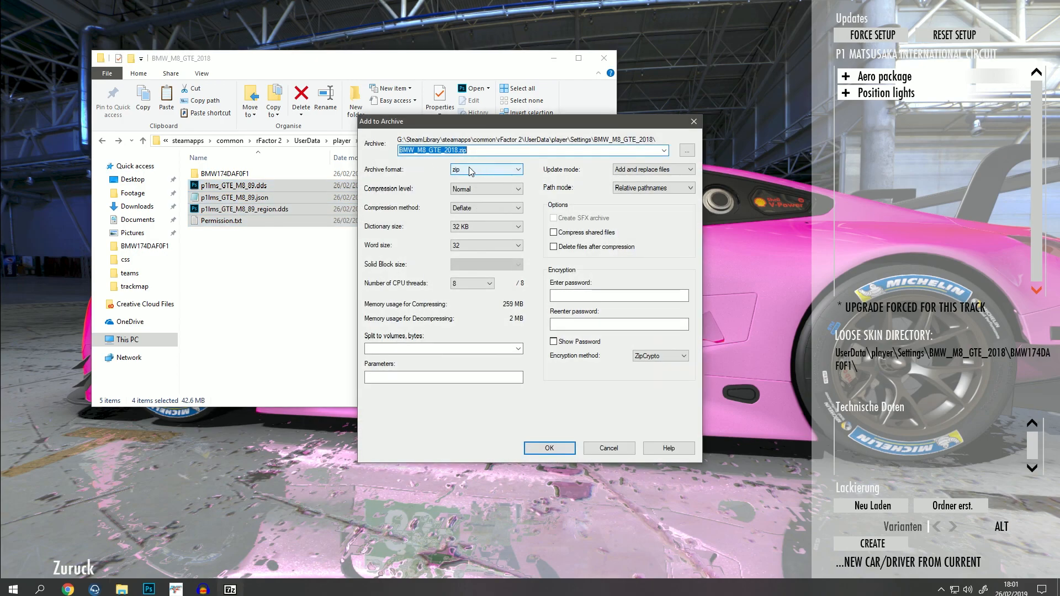
left_click_drag(459, 149, 398, 153)
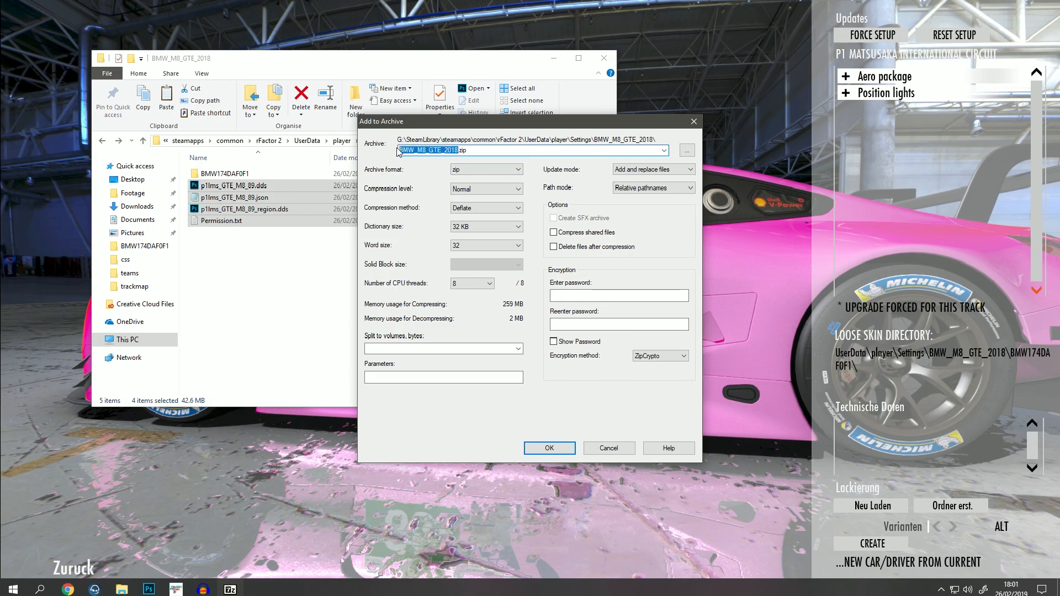
type("p1lms_GTE_m8_89")
key("Return")
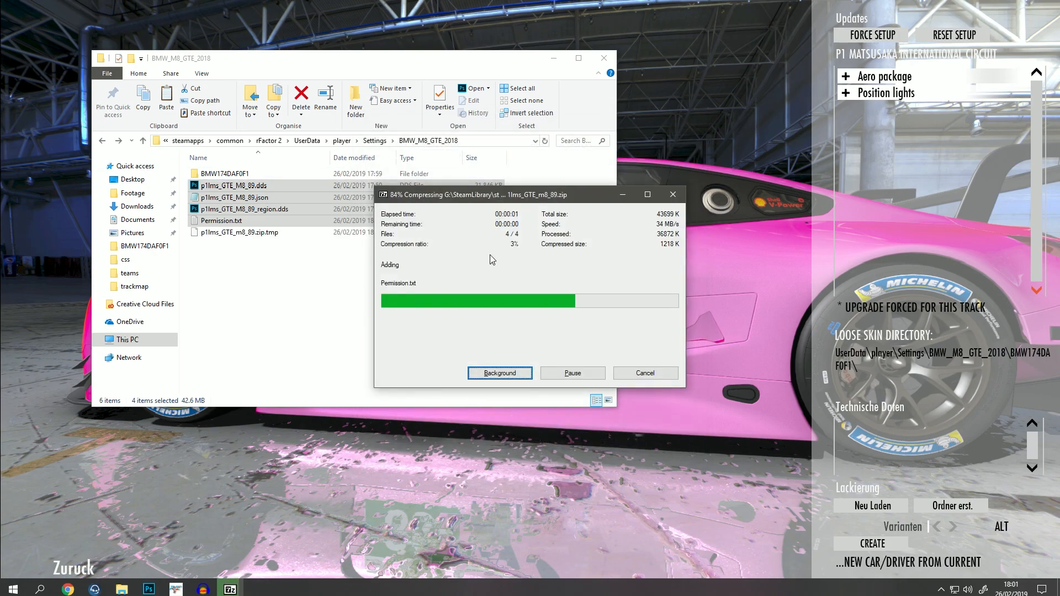
Delete the zip archive, Permission.txt and the three renamed skin files from BMW_M8_GTE_2018, and return to the rFactor 2 showroom
left_click(227, 213)
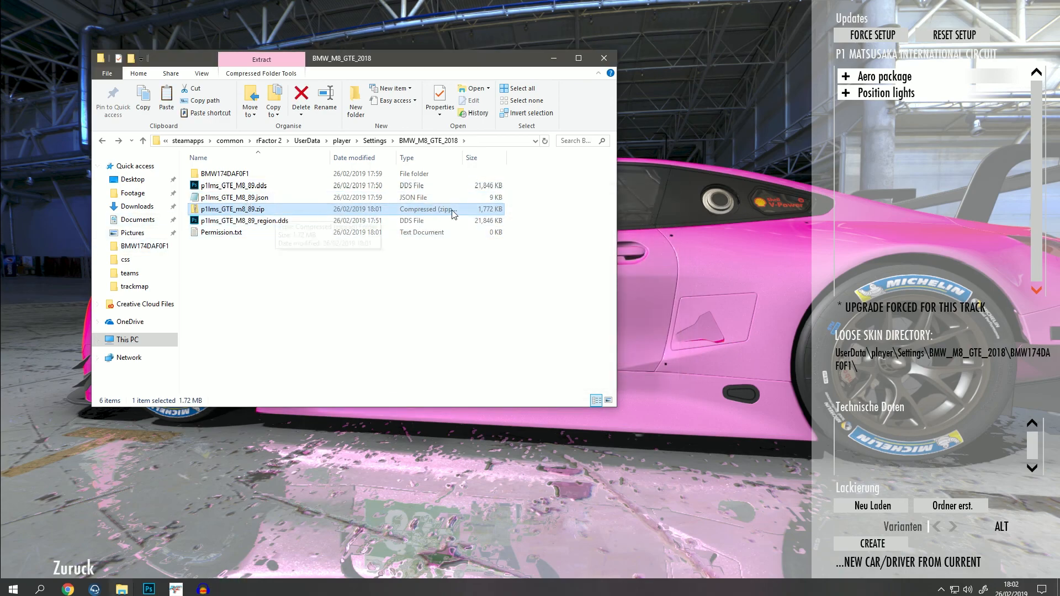
left_click_drag(514, 206, 201, 212)
left_click_drag(505, 263, 280, 183)
key("Delete")
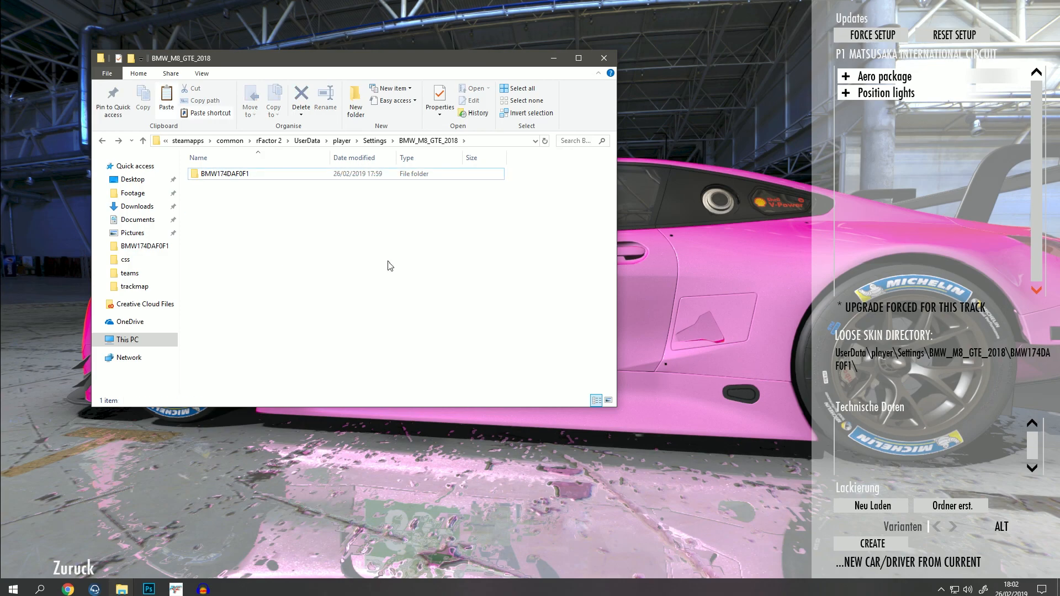
left_click(623, 131)
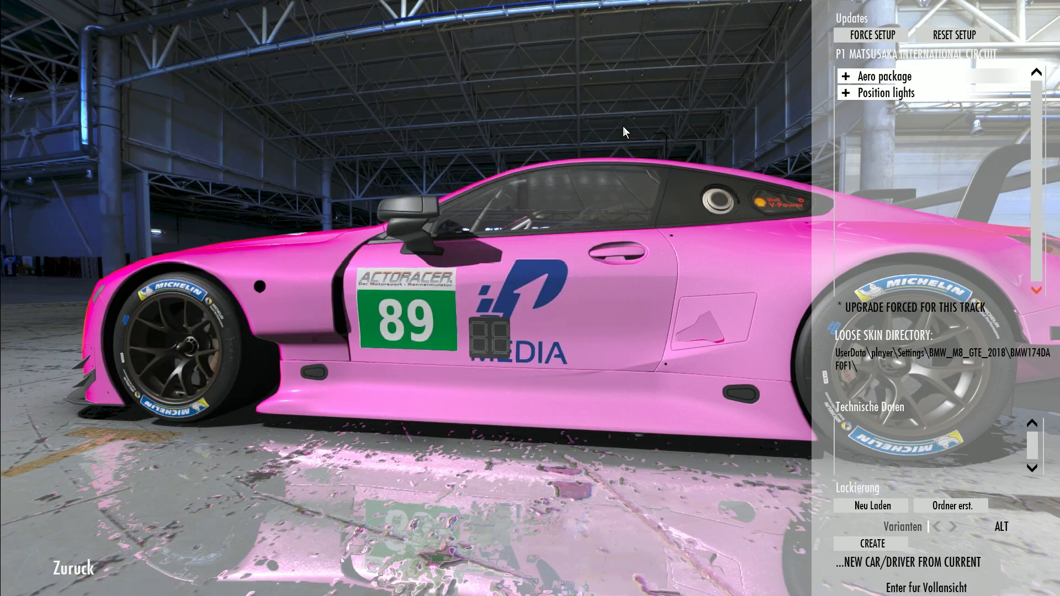